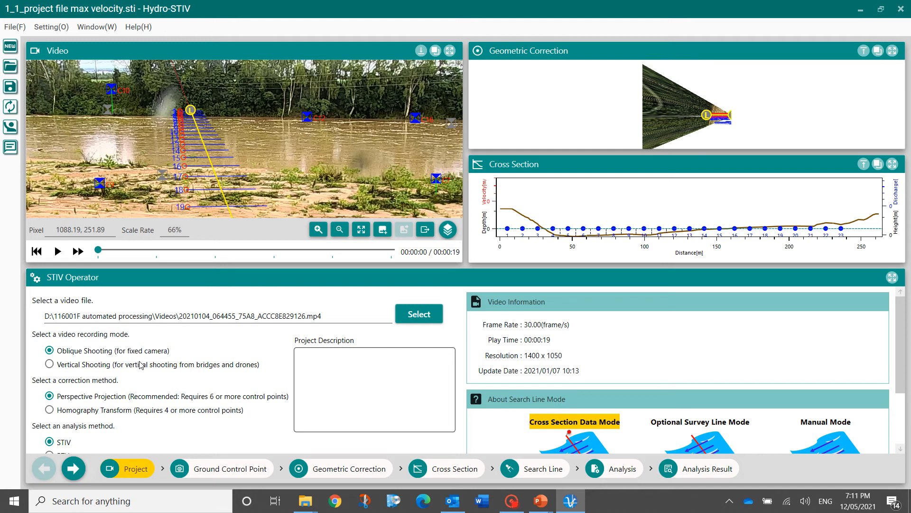
Step: Review the project's recording mode, correction method, analysis method and search line setting options
mouse_move(85, 406)
mouse_move(126, 402)
scroll(159, 420, "down", 1)
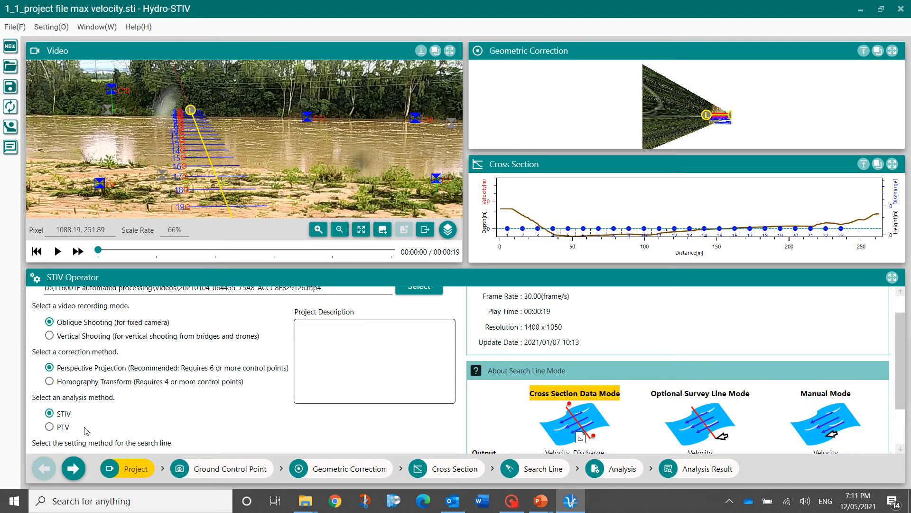
scroll(658, 392, "down", 2)
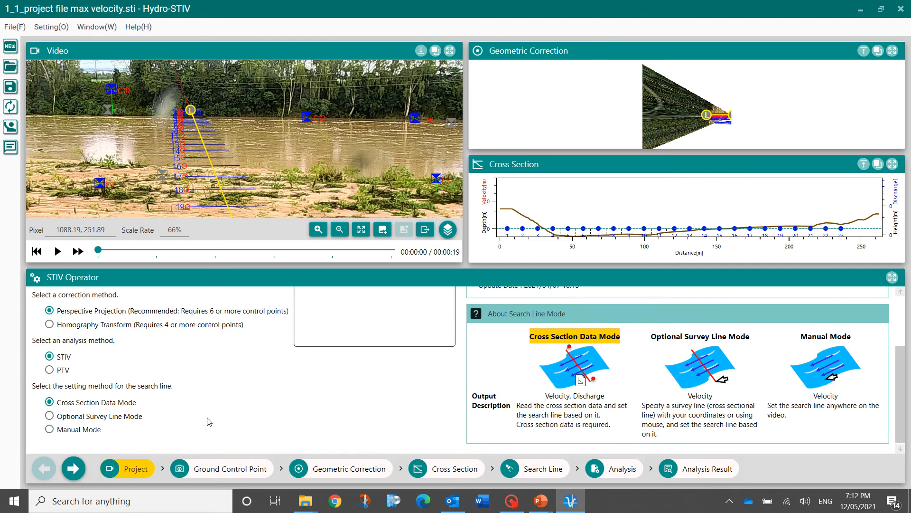
scroll(216, 403, "up", 3)
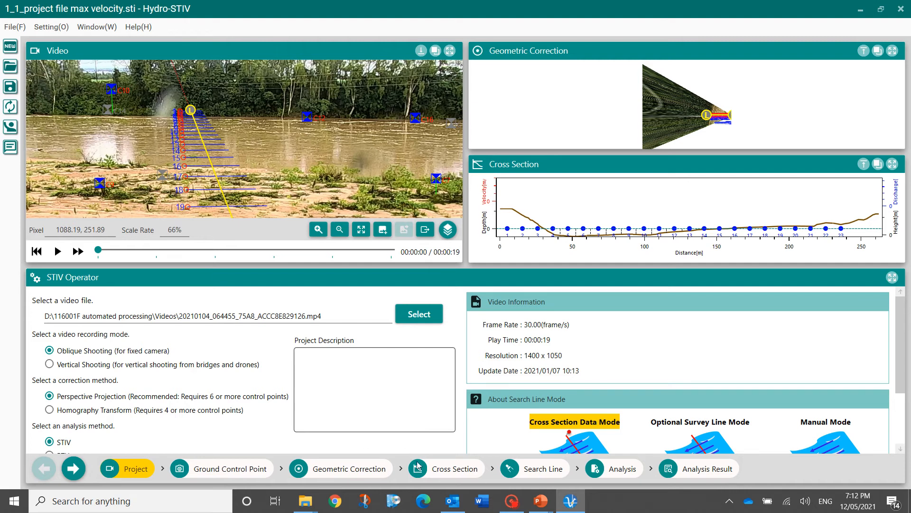
Step: Examine the ground control points in the enlarged video image and in their coordinate list
left_click(246, 470)
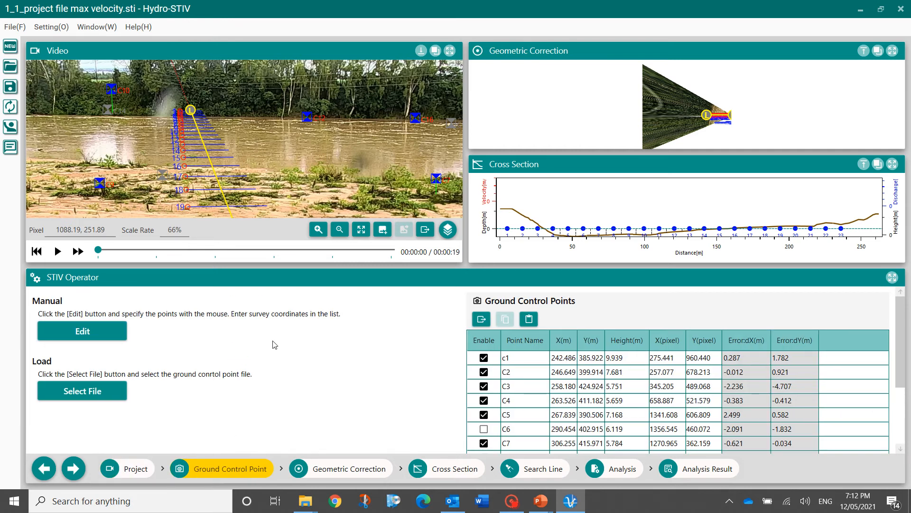
left_click(450, 51)
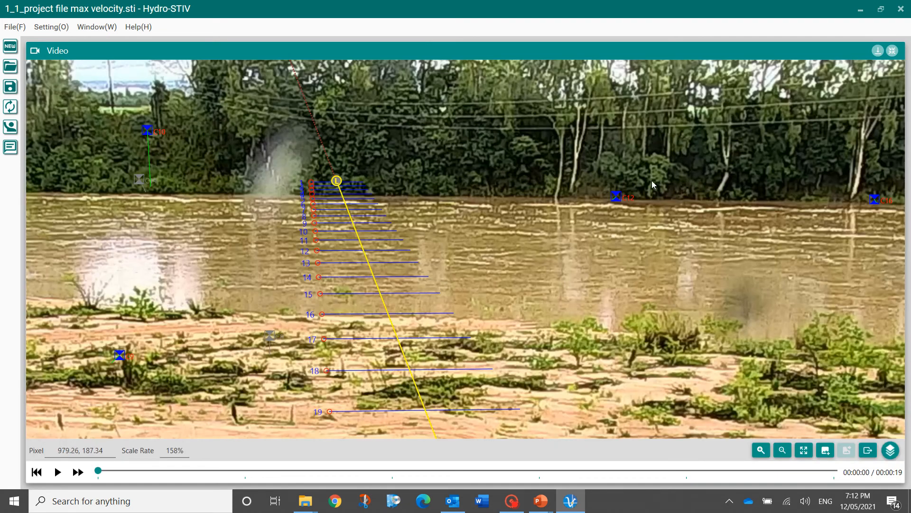
scroll(540, 324, "down", 4)
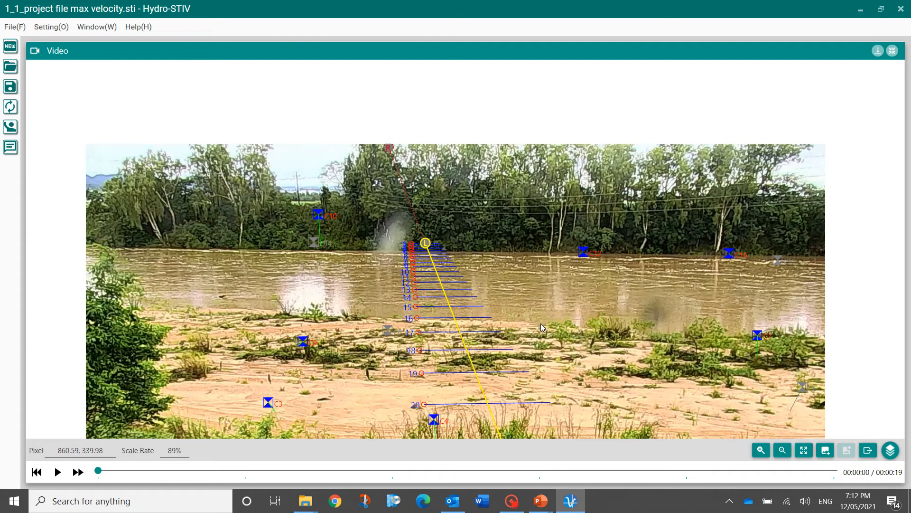
left_click_drag(552, 356, 526, 225)
scroll(524, 229, "down", 1)
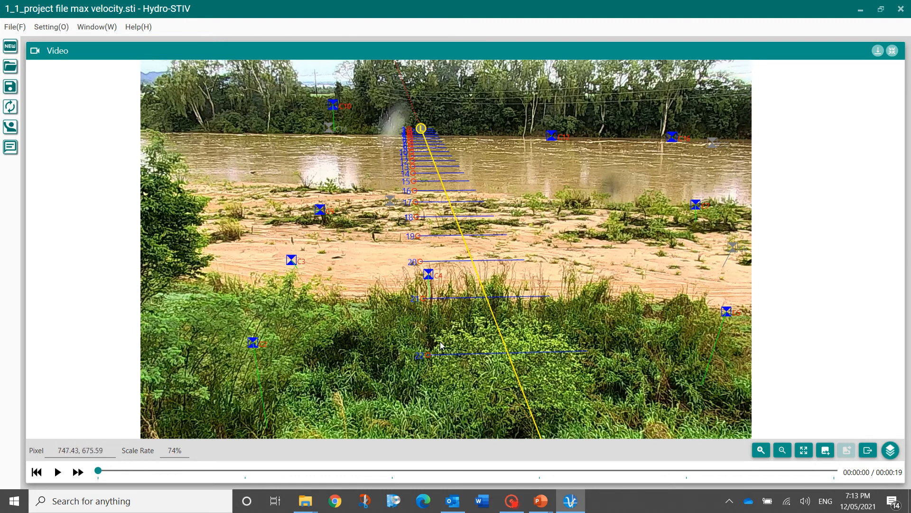
left_click(892, 50)
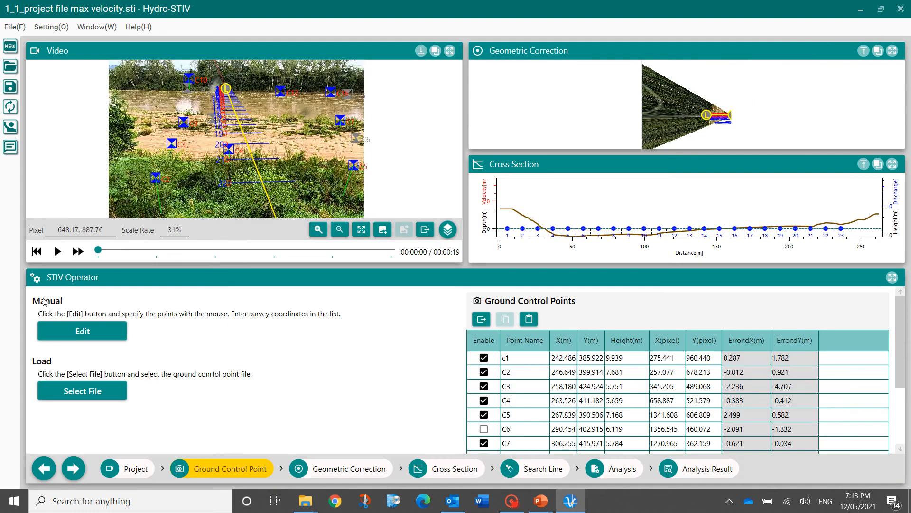
left_click(546, 385)
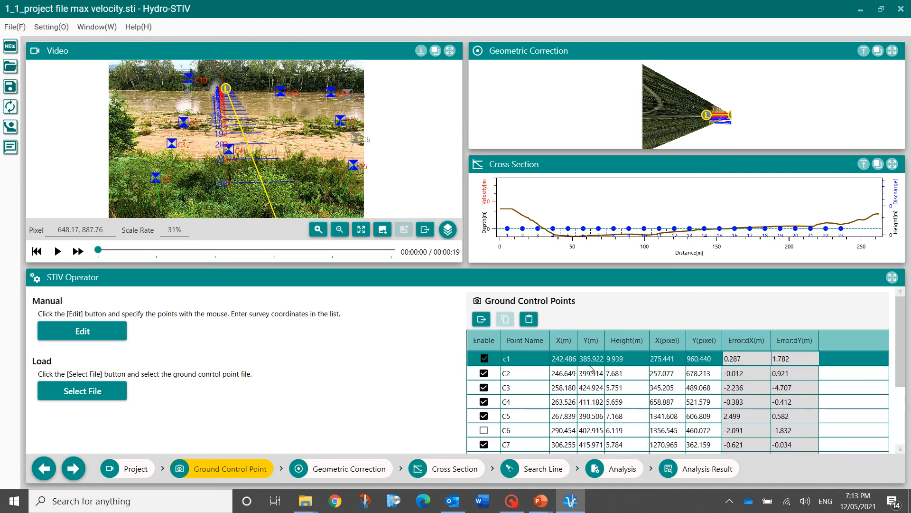
Step: Try manually adding a ground control point on the riverbank in the video, then undo it and finish editing
left_click(76, 334)
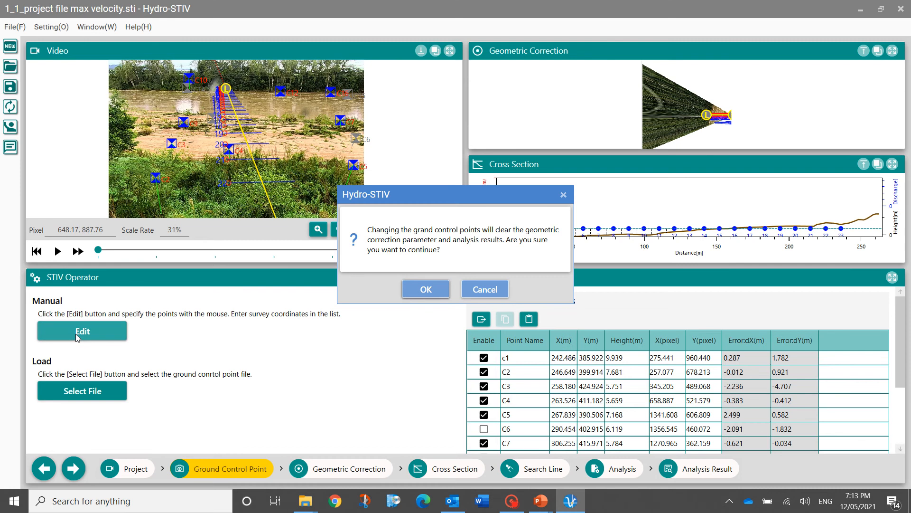
left_click(423, 289)
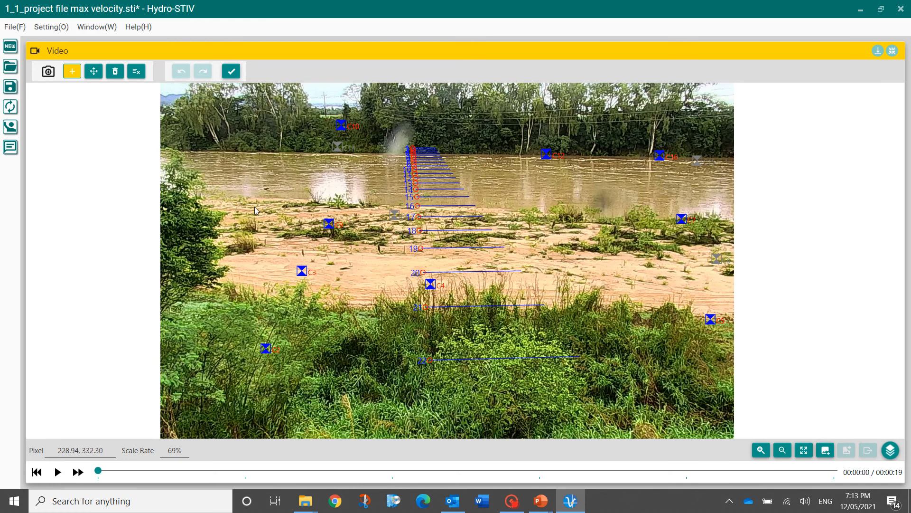
scroll(255, 206, "up", 3)
scroll(265, 215, "up", 3)
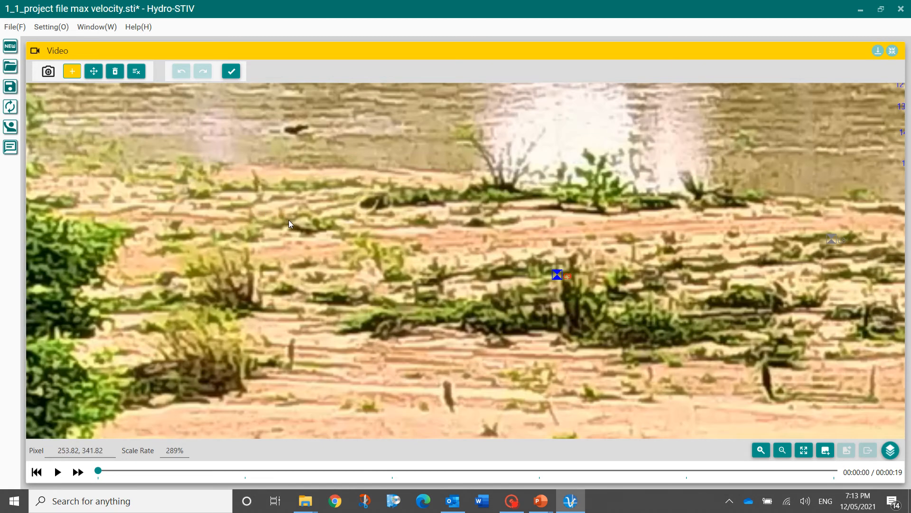
left_click(268, 157)
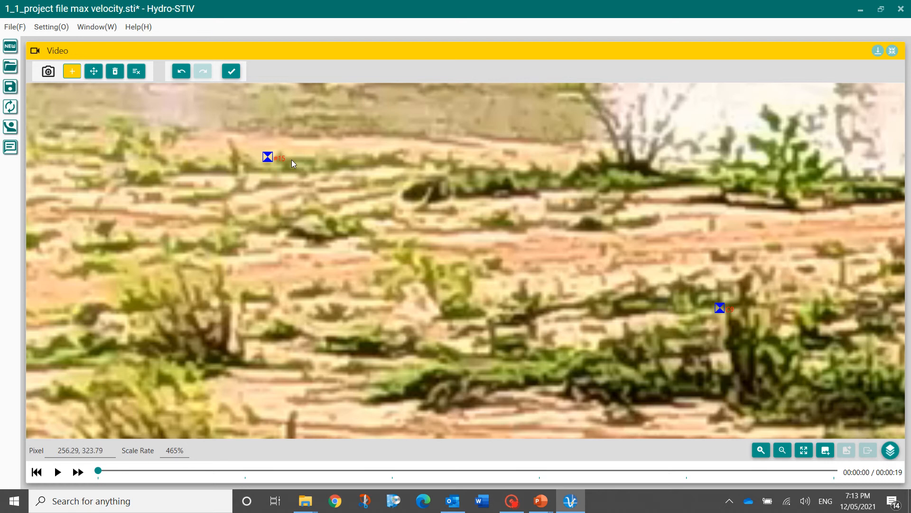
left_click(180, 72)
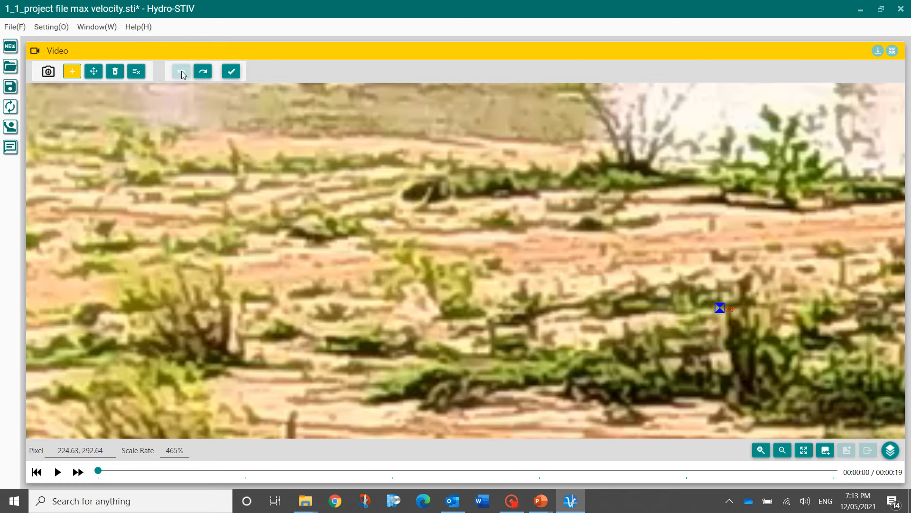
scroll(331, 167, "down", 8)
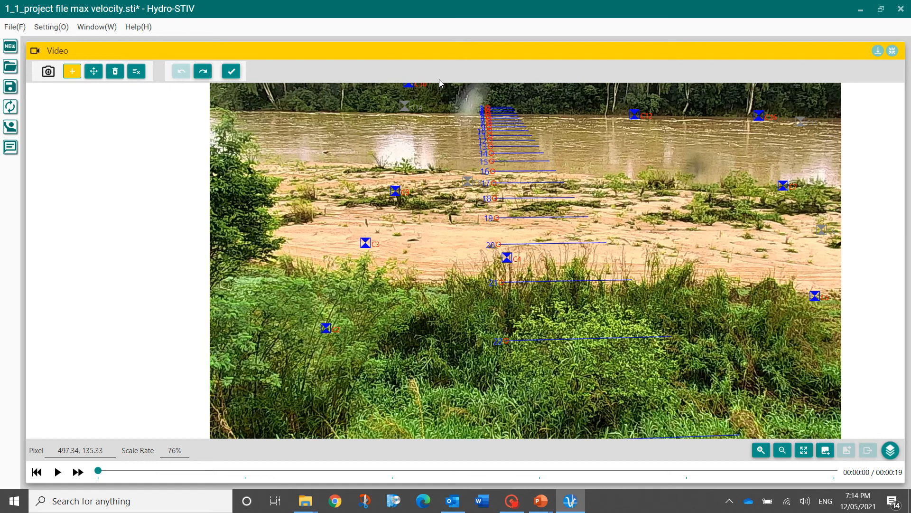
left_click(231, 71)
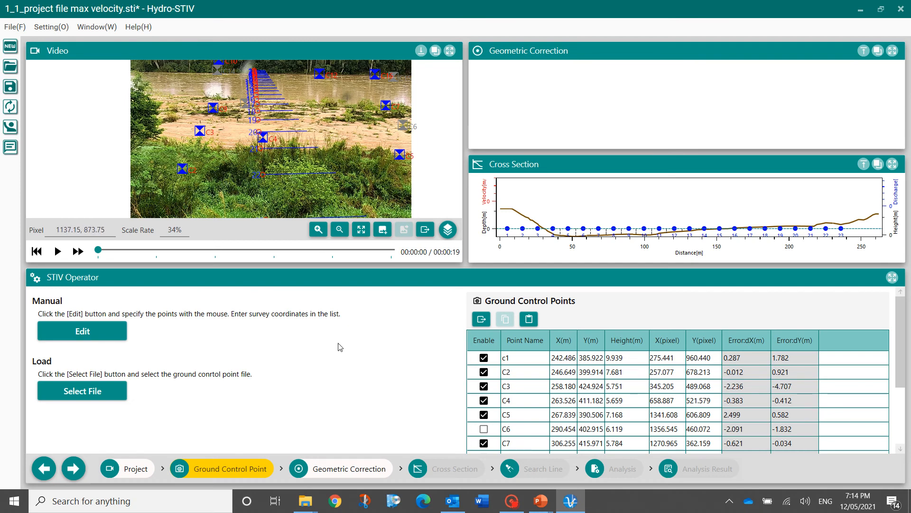
Step: Execute the geometric correction from the listed ground control points, using the existing water level
left_click(602, 387)
left_click(588, 374)
left_click(352, 472)
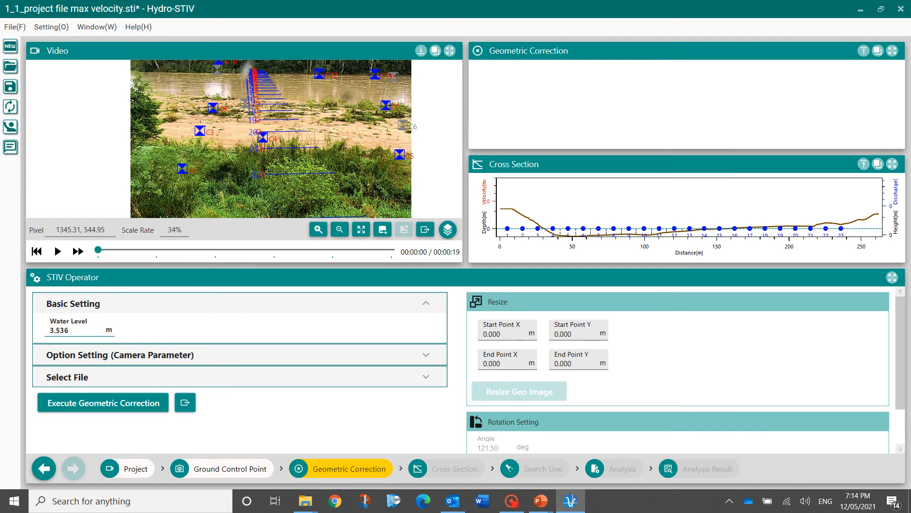
double_click(67, 330)
left_click(97, 404)
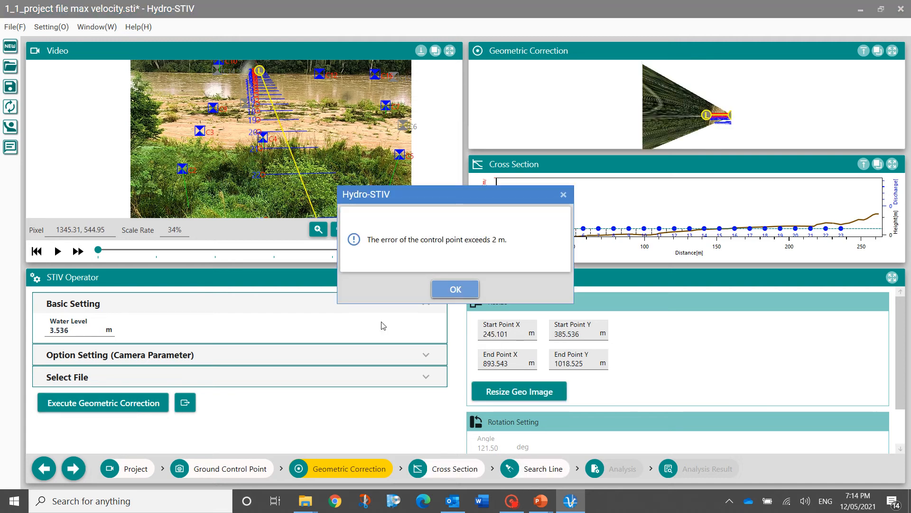
left_click(455, 289)
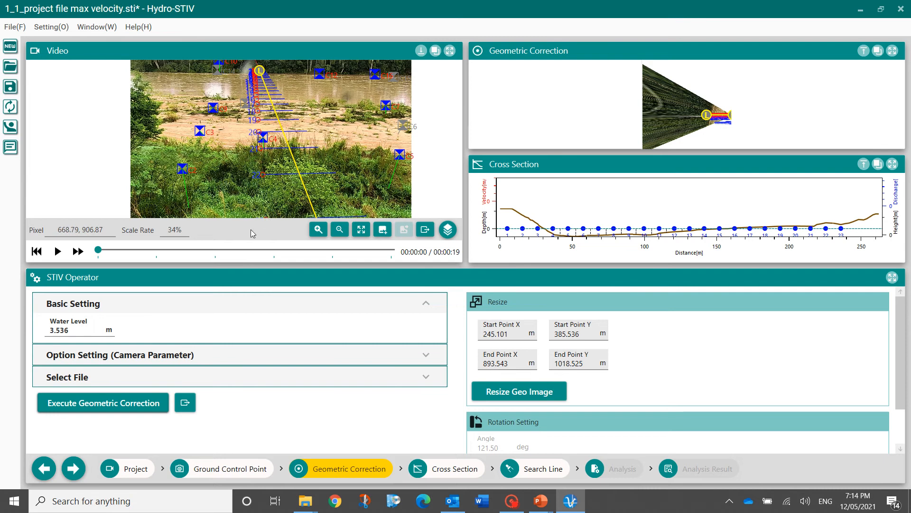
Step: Check the ground control point errors in the list and their correction lines on the enlarged video image
left_click(231, 467)
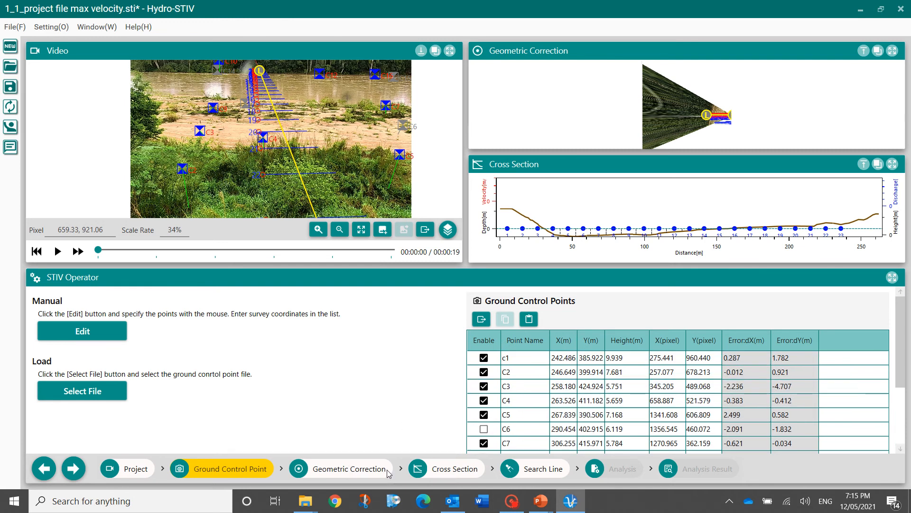
left_click(350, 471)
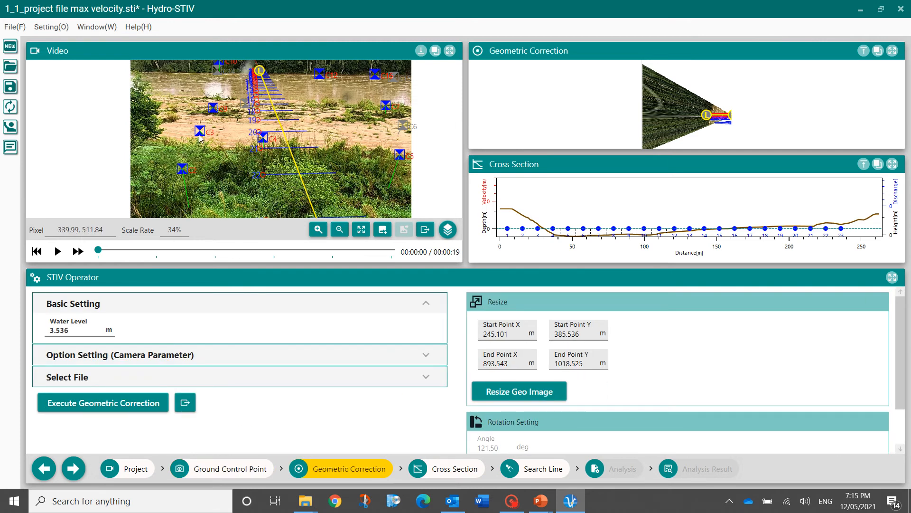
left_click(450, 52)
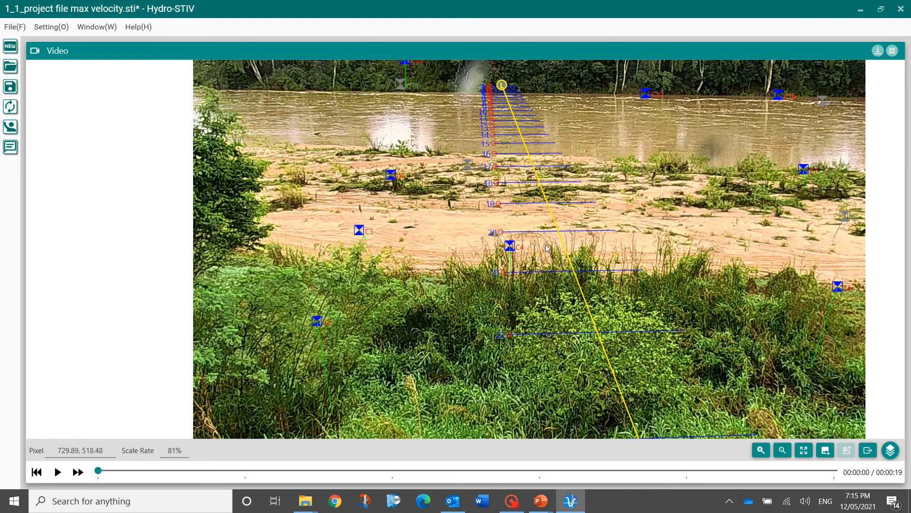
left_click(891, 50)
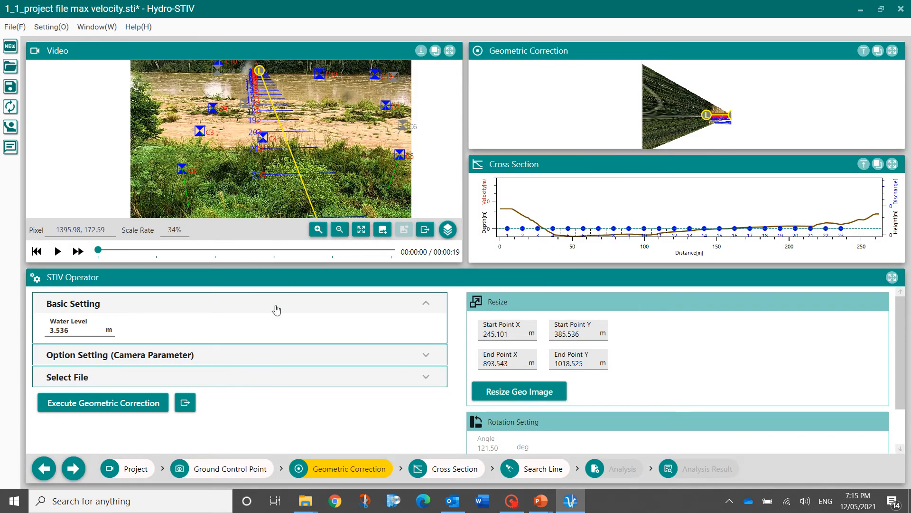
Step: Review the camera position, camera angle, lens principal point and focal length used by the geometric correction
left_click(426, 355)
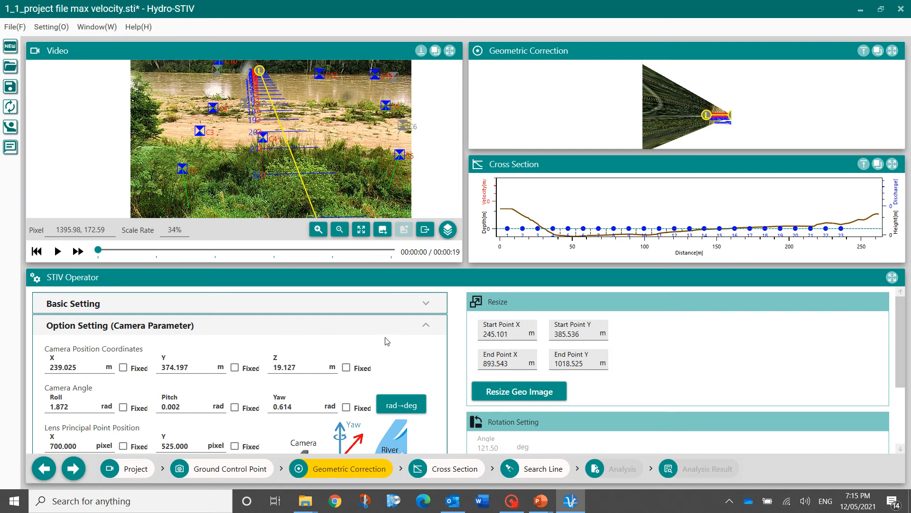
scroll(395, 342, "down", 1)
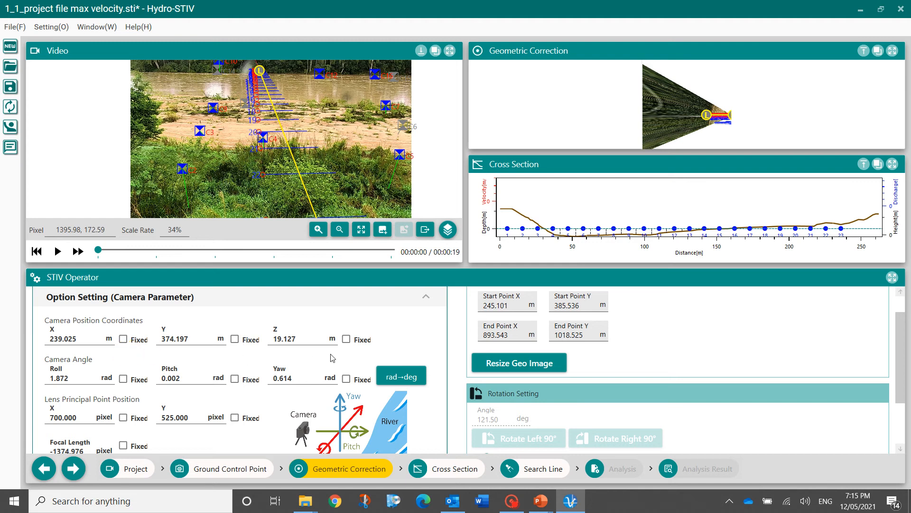
scroll(171, 397, "down", 3)
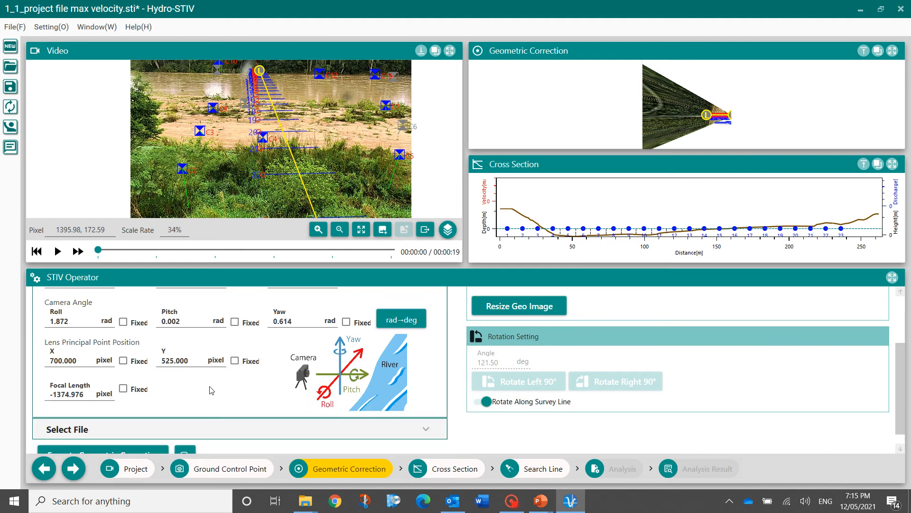
scroll(212, 389, "up", 4)
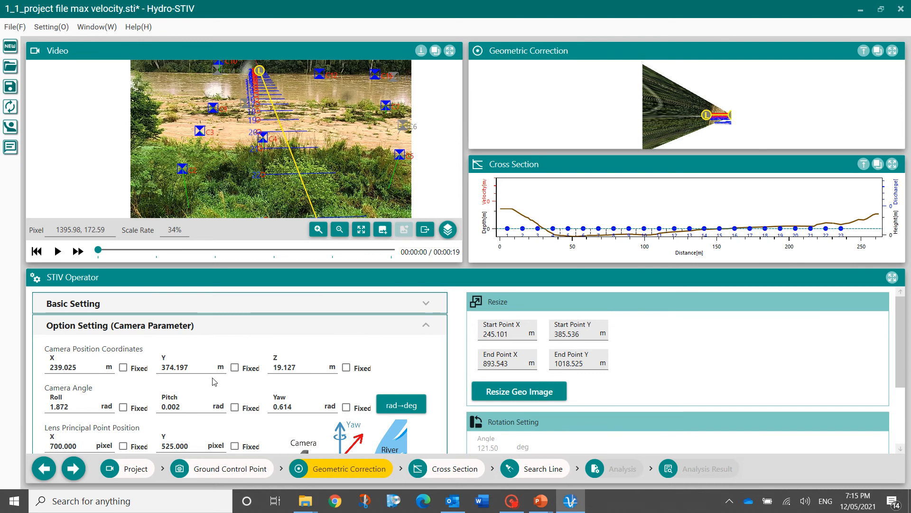
left_click(424, 328)
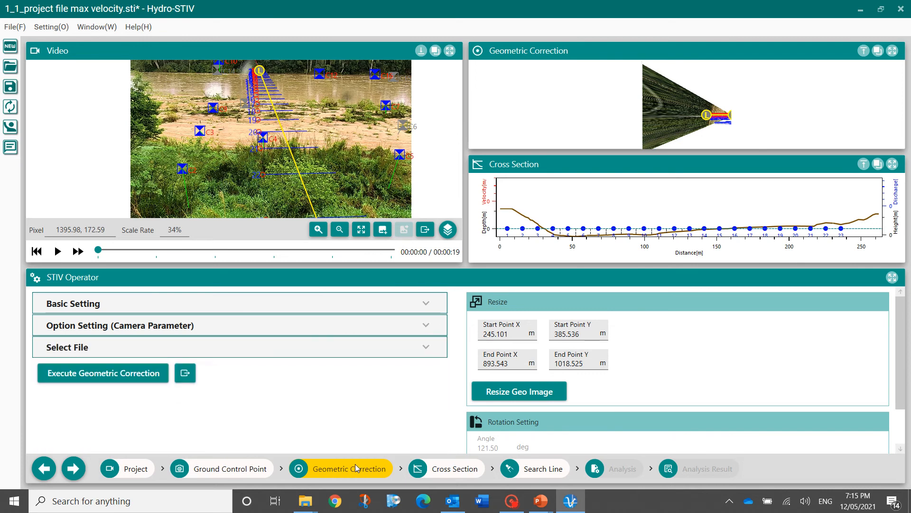
Step: Inspect the geometrically corrected image at enlarged size to judge how much area beyond the river it covers
left_click(459, 475)
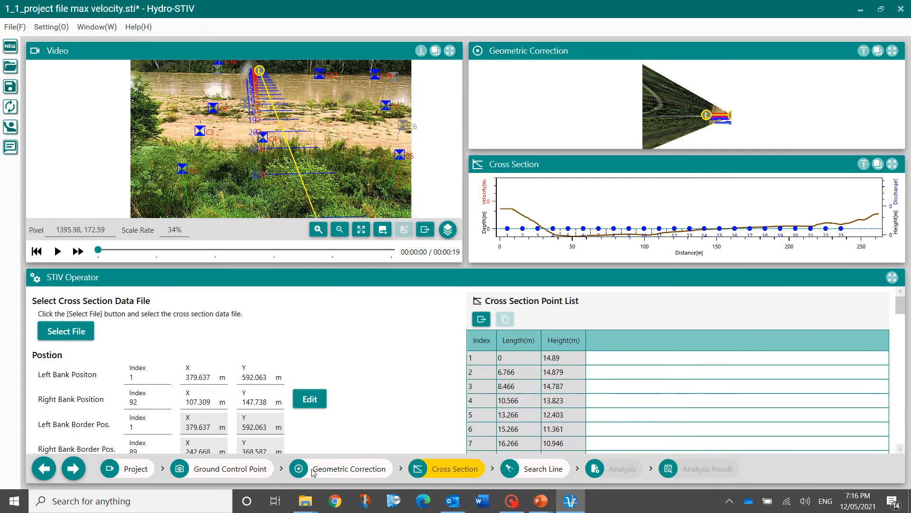
left_click(344, 471)
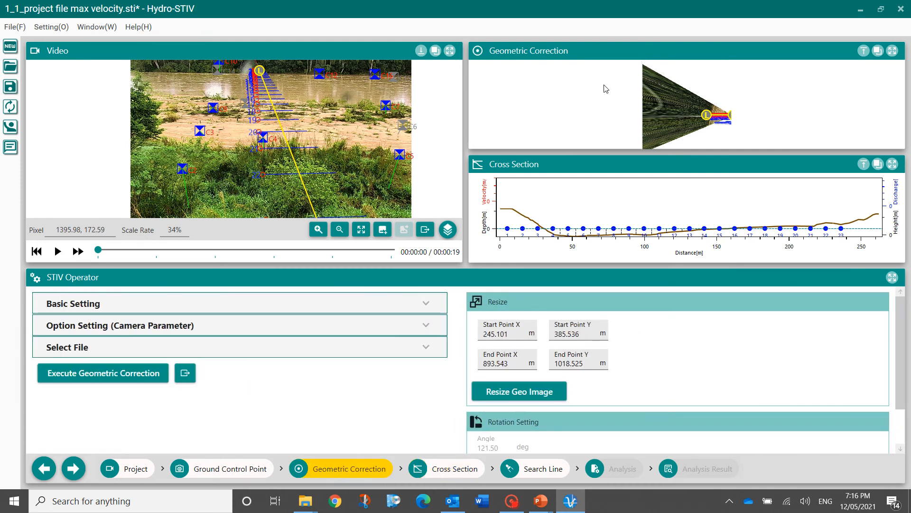
left_click(892, 51)
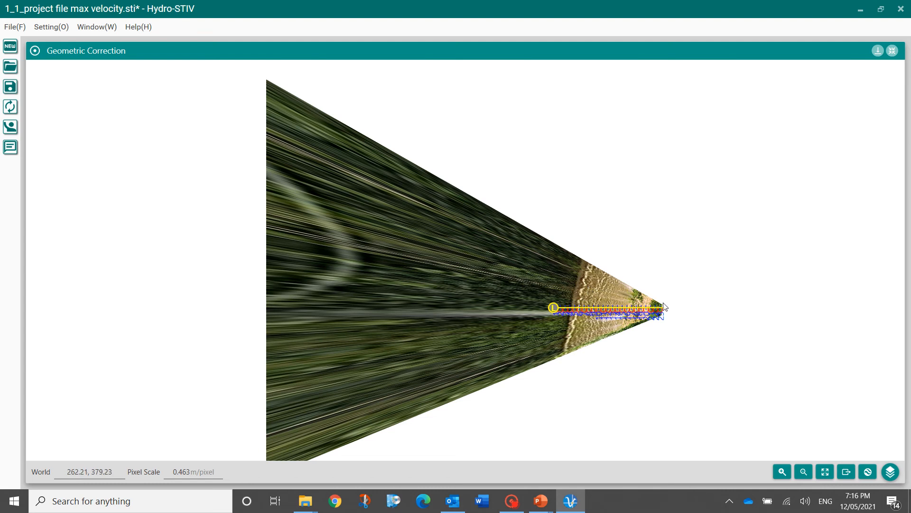
left_click(893, 50)
scroll(221, 160, "up", 1)
scroll(218, 91, "down", 3)
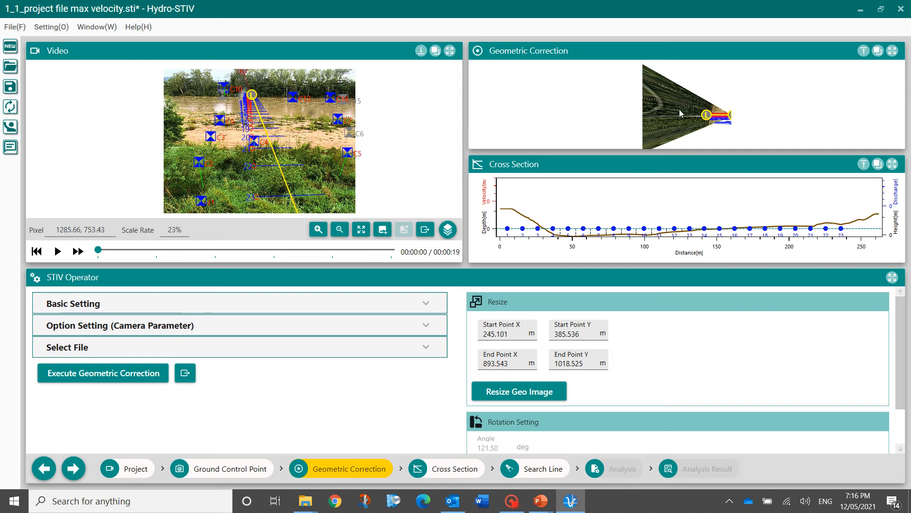
left_click(891, 53)
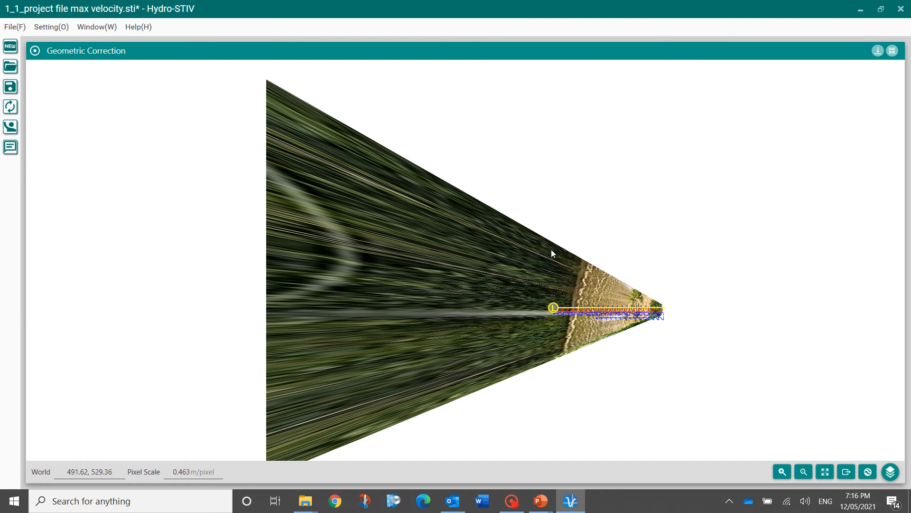
left_click(892, 50)
Step: Resize the geometric correction area by marking a smaller region over the river and near bank on the video, and finish editing
left_click(511, 390)
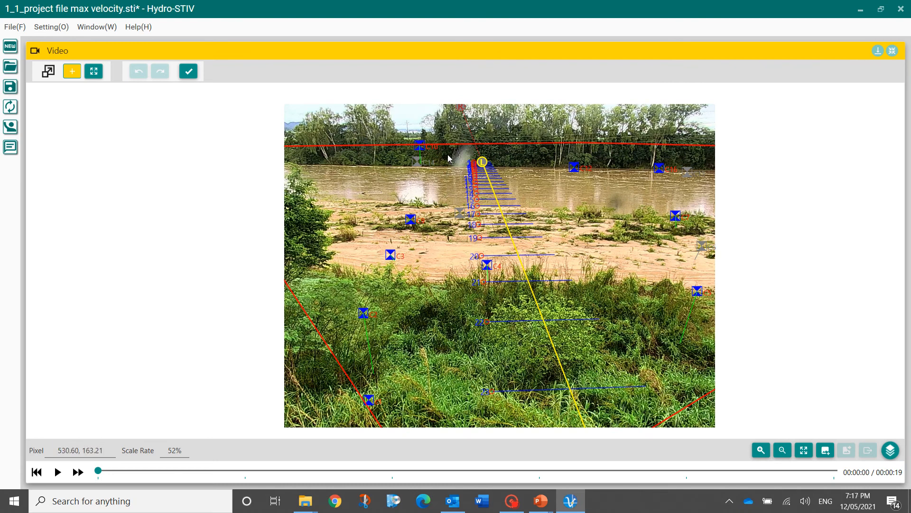
left_click_drag(449, 158, 586, 293)
left_click(193, 70)
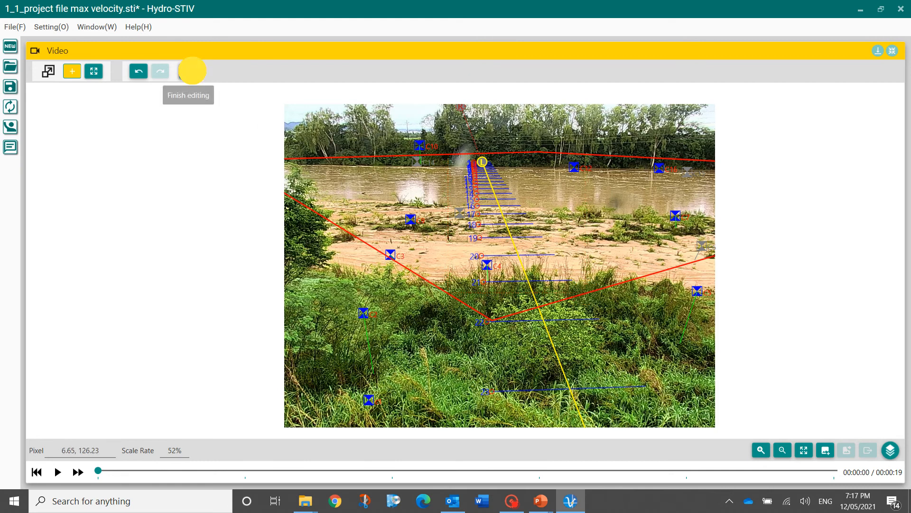
Step: Review the left and right bank positions and border positions beside the cross section point list
scroll(706, 116, "up", 4)
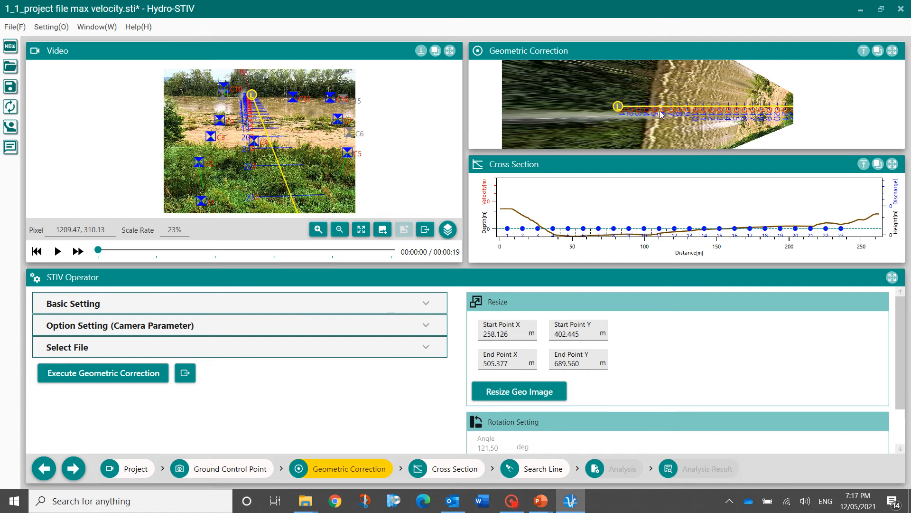
left_click(454, 469)
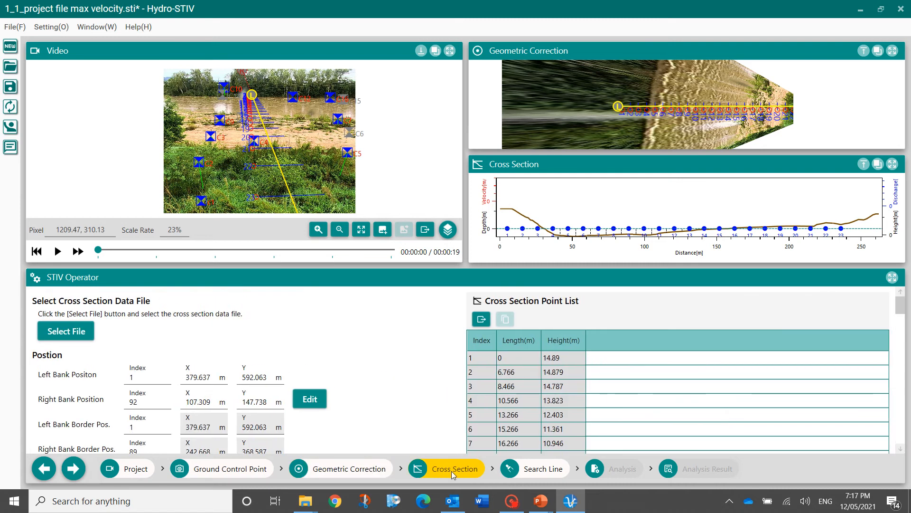
scroll(401, 325, "down", 1)
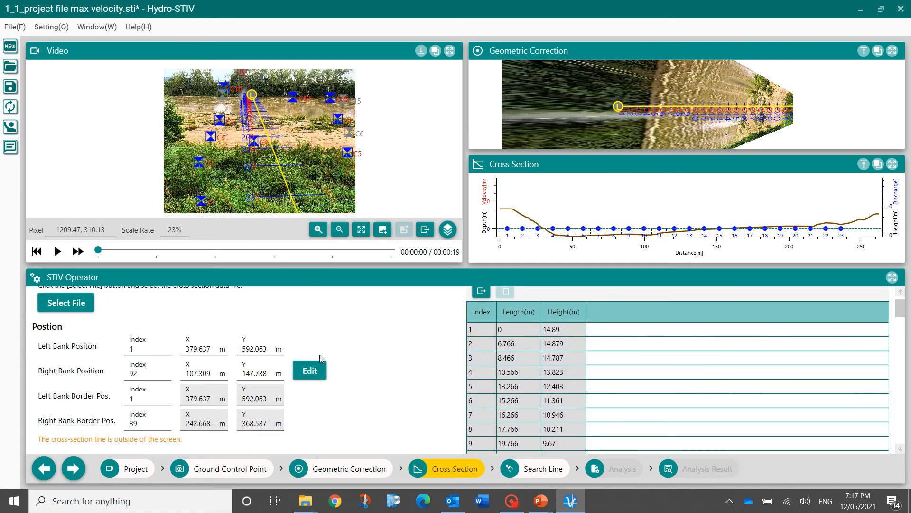
scroll(299, 333, "up", 1)
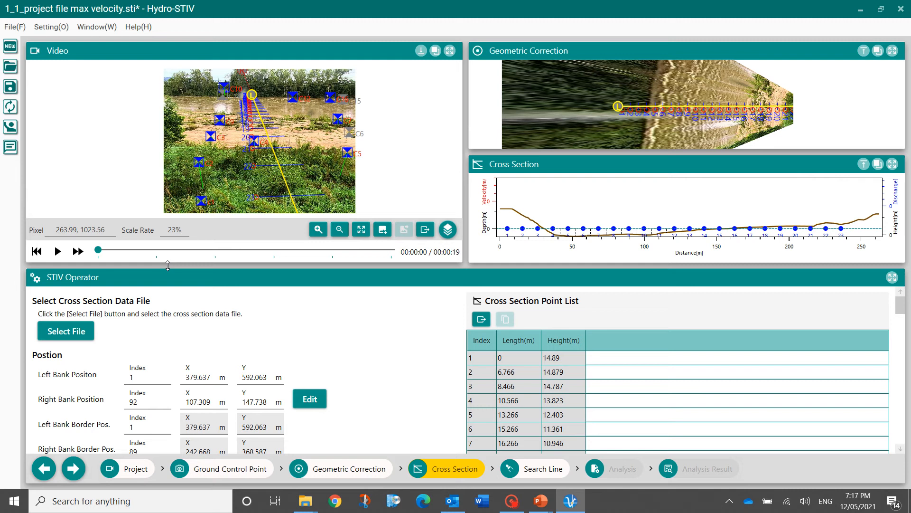
Step: Try to redraw the cross section line on the enlarged corrected image, moving the left bank point and changing the line's direction across the river
left_click(308, 399)
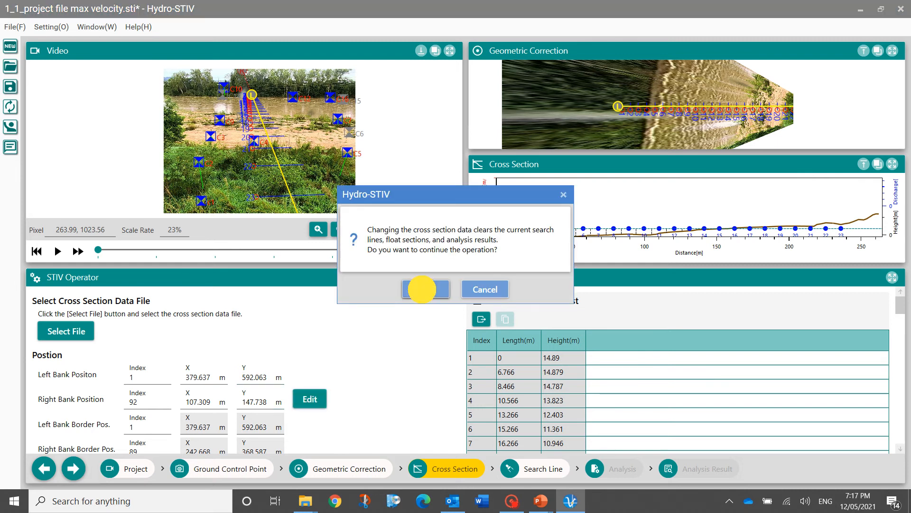
left_click(425, 291)
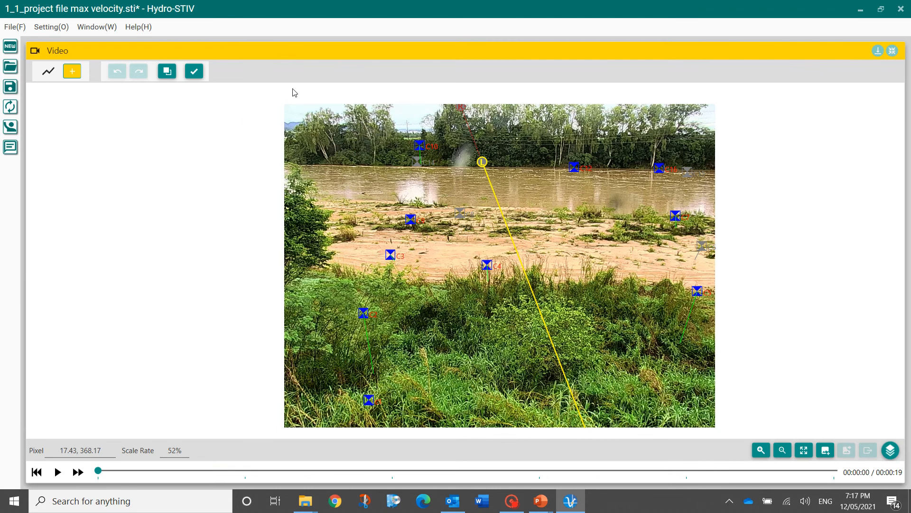
left_click(890, 53)
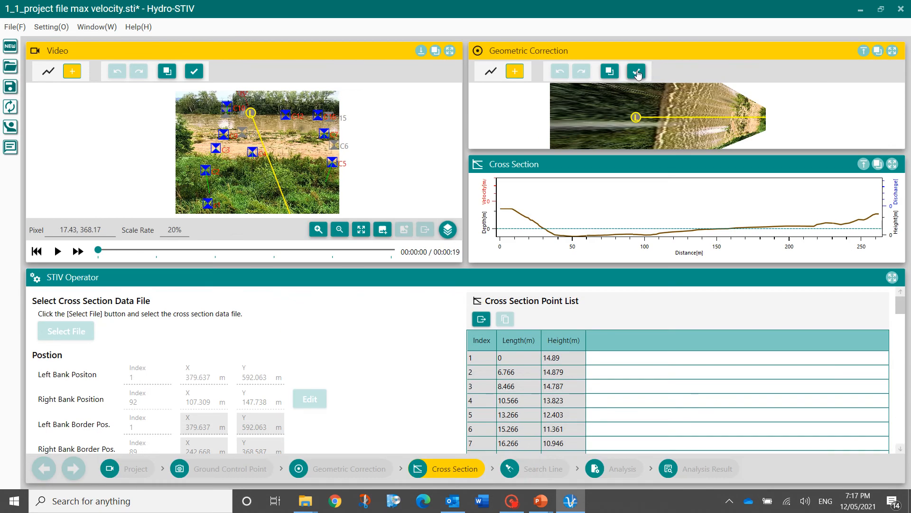
left_click(892, 53)
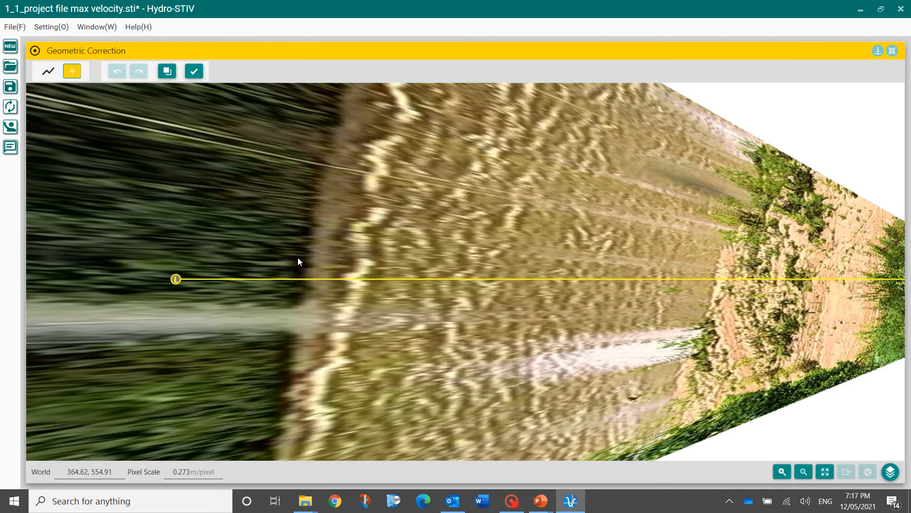
left_click(234, 247)
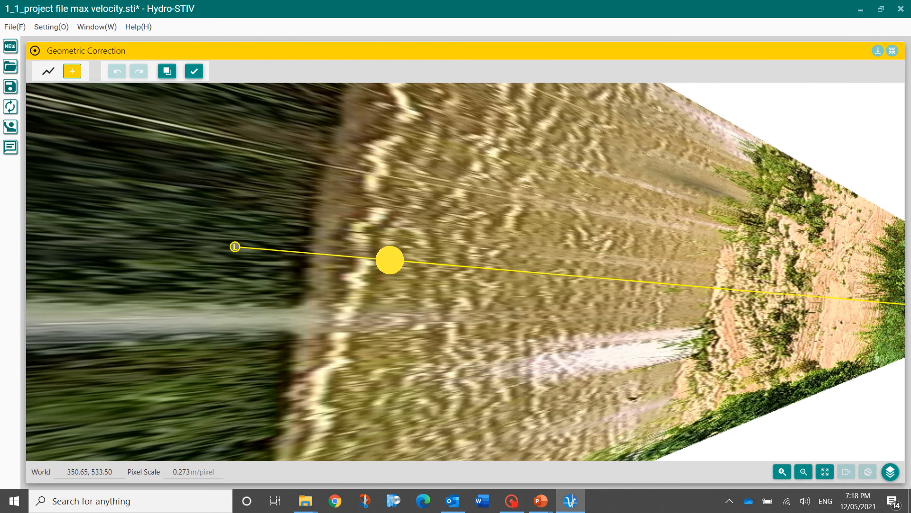
left_click(391, 259)
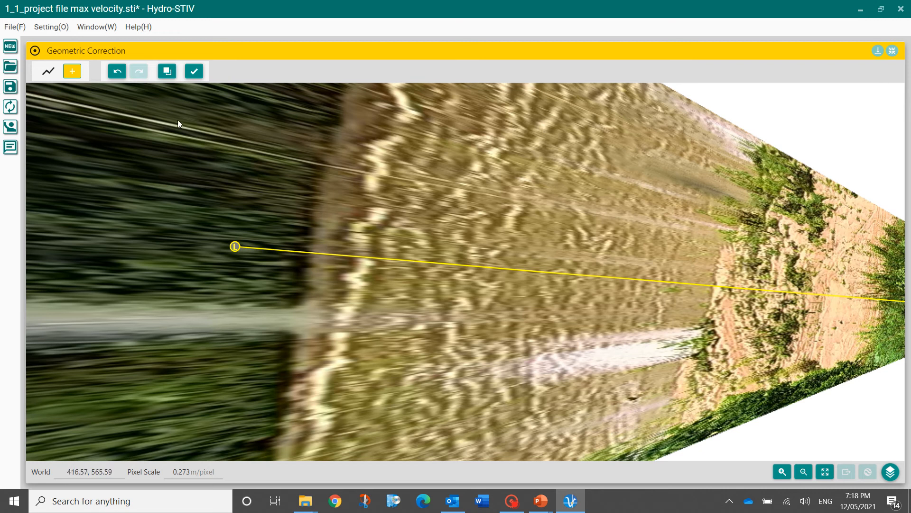
Step: Undo the cross section line change and finish editing the cross section
left_click(116, 71)
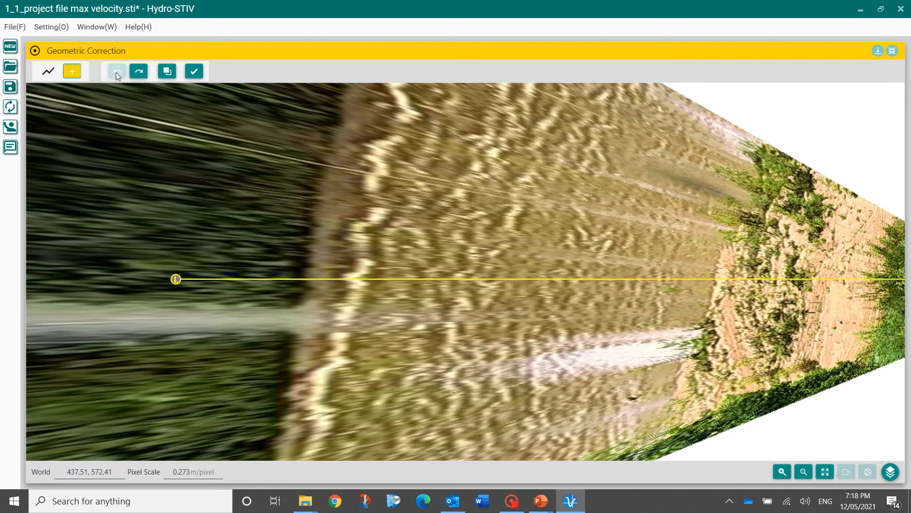
left_click(892, 51)
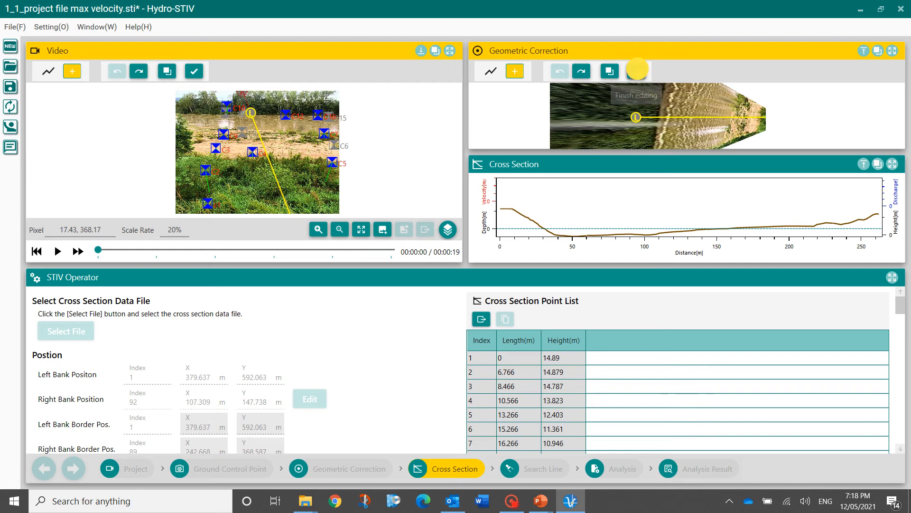
left_click(637, 72)
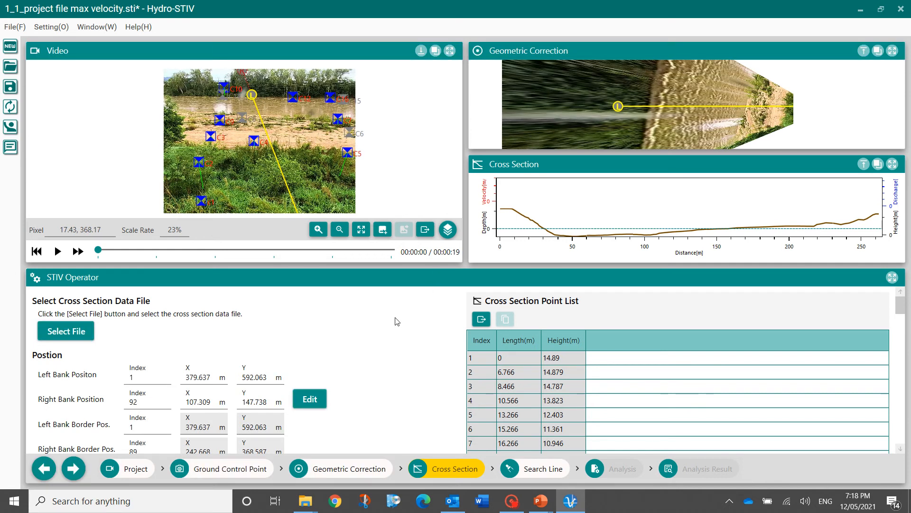
Step: Manually add several search lines along the cross section line over the river on the geometrically corrected image
left_click(537, 470)
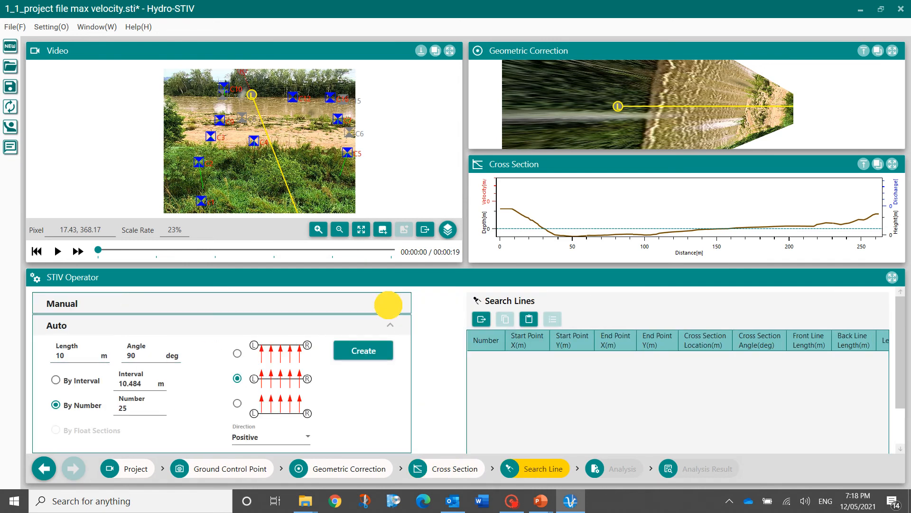
left_click(389, 305)
left_click(338, 329)
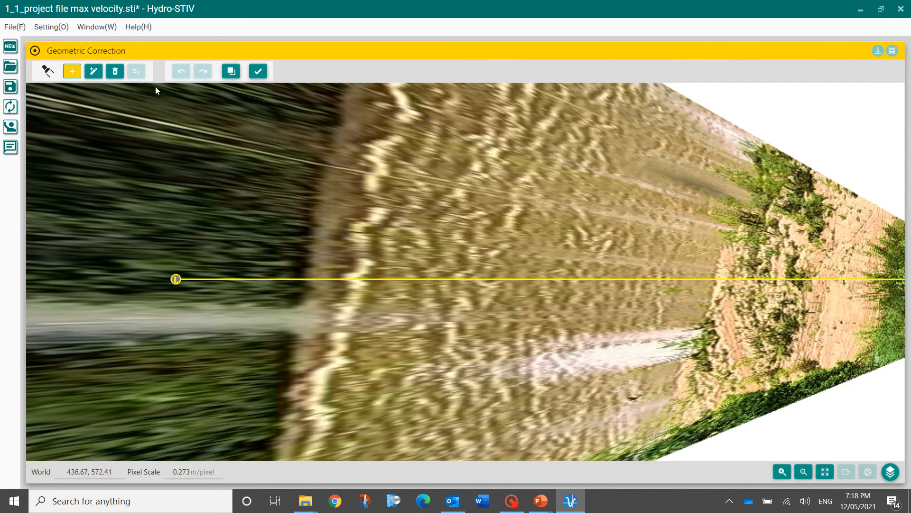
left_click(345, 304)
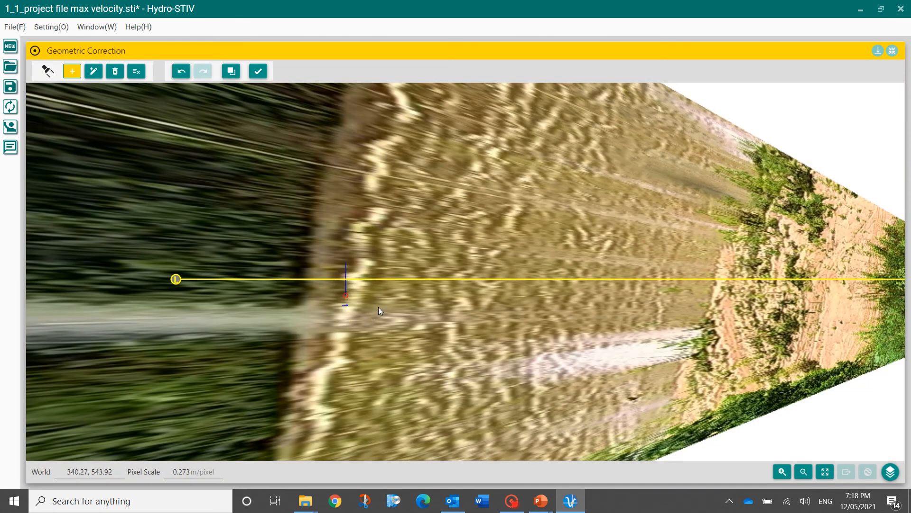
left_click(443, 300)
left_click(553, 302)
Step: Undo all manually added search lines and finish editing
left_click(179, 72)
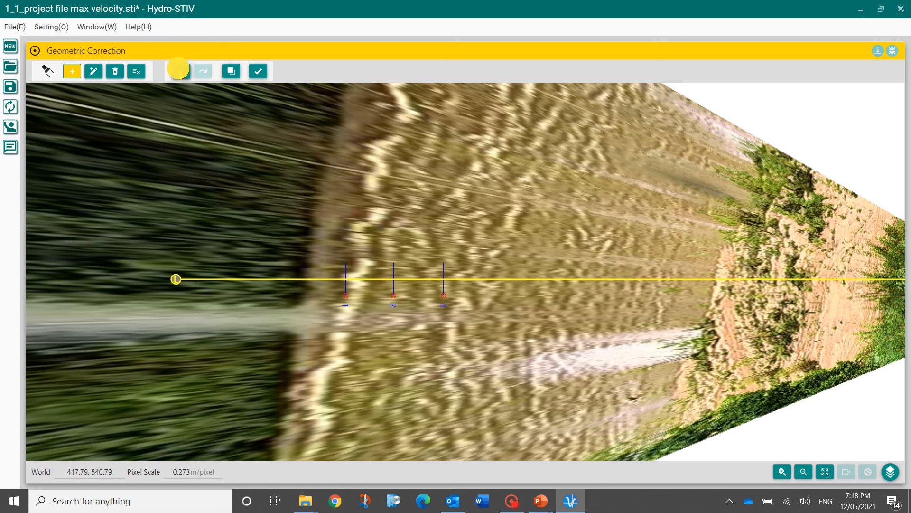
left_click(179, 72)
left_click(179, 73)
left_click(180, 73)
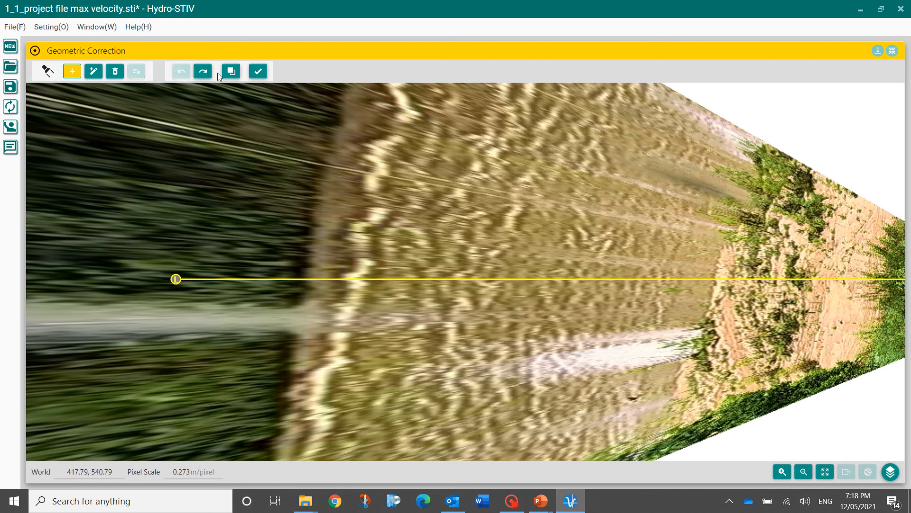
left_click(258, 72)
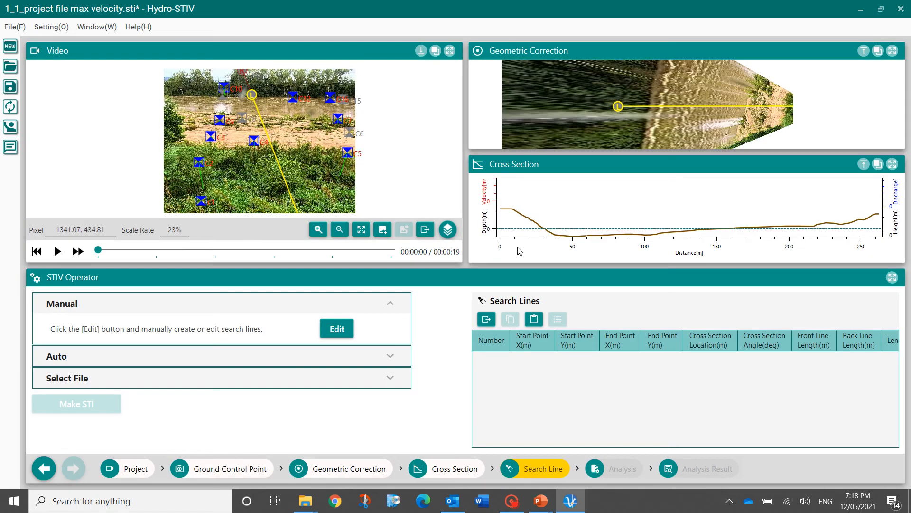
Step: Automatically create search lines by number, using 25 lines of 10 m length at 90 degrees, centred on the cross section line
left_click(236, 361)
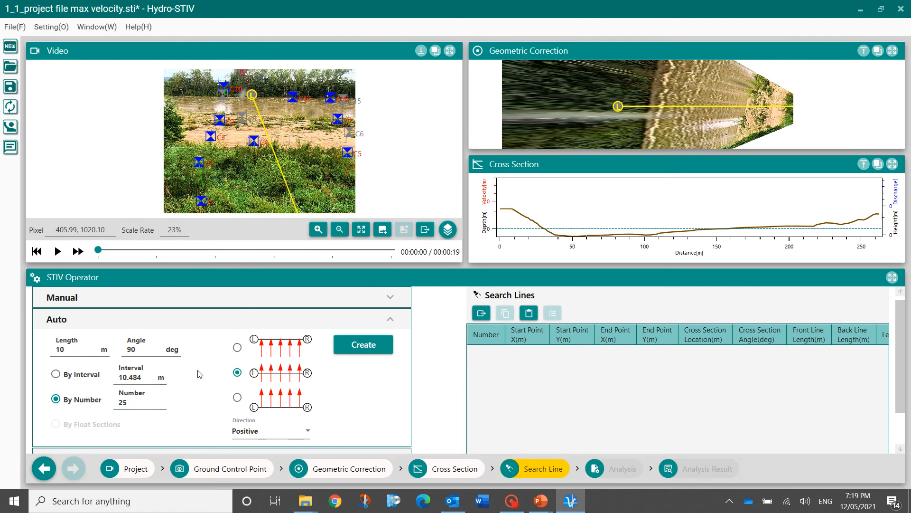
left_click(364, 345)
left_click(454, 290)
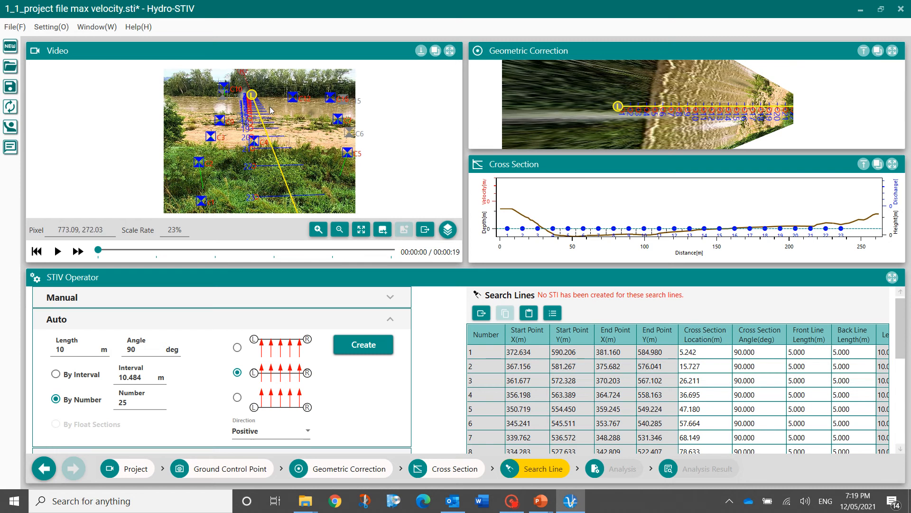
Step: Play the enlarged video and compare the river's flow direction with the search lines, zooming in on the water surface
left_click(449, 50)
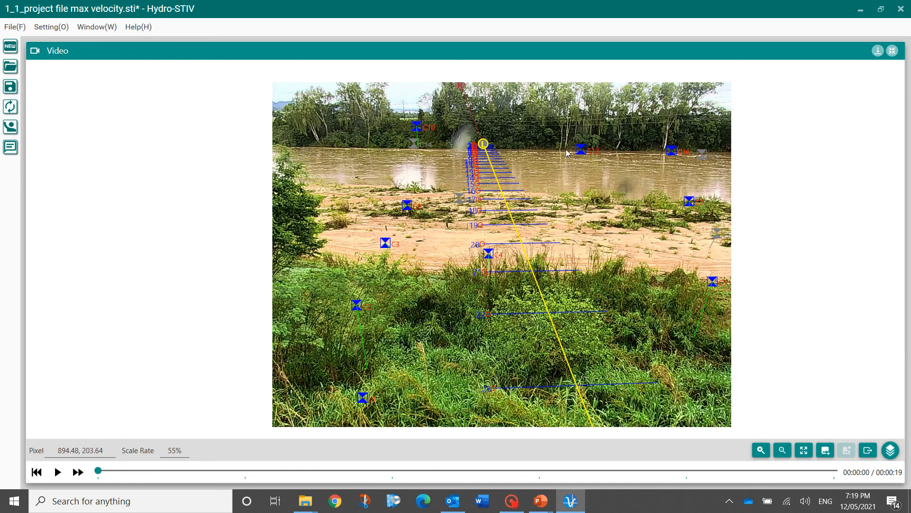
left_click(891, 49)
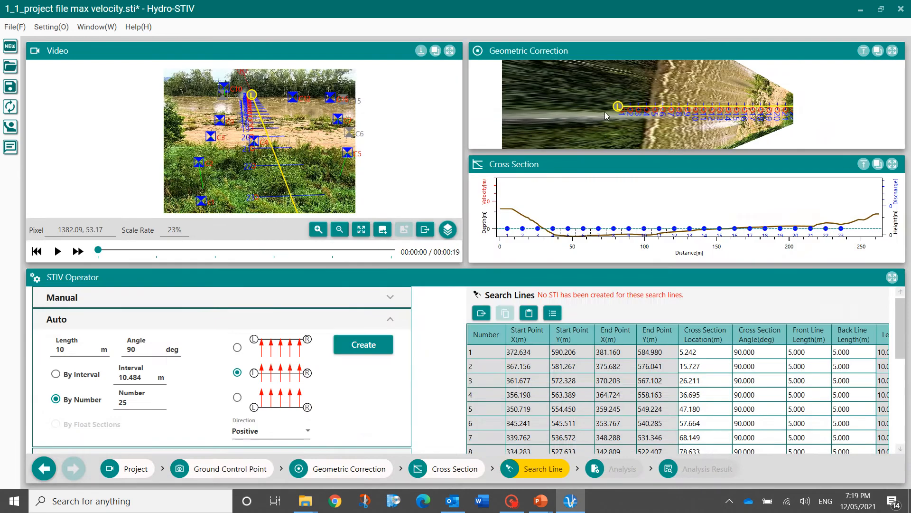
left_click(449, 50)
scroll(489, 182, "up", 5)
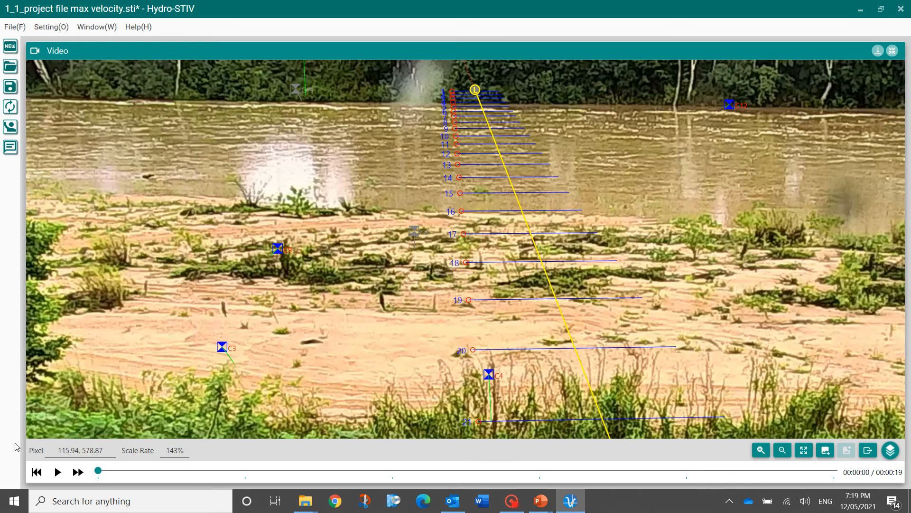
left_click(57, 472)
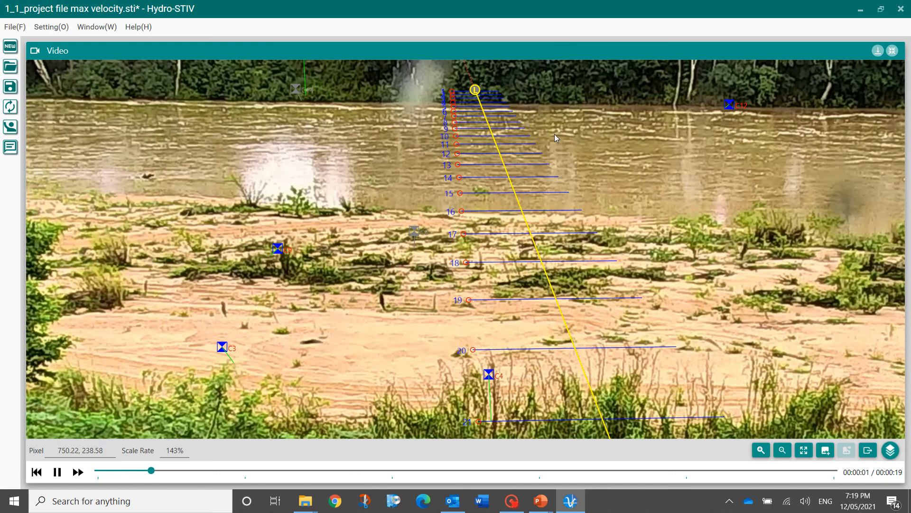
scroll(478, 127, "up", 5)
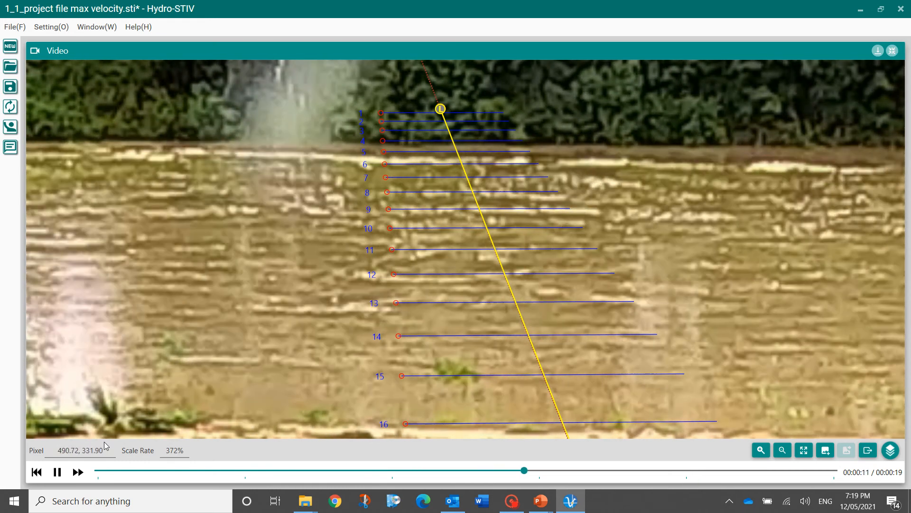
left_click(57, 471)
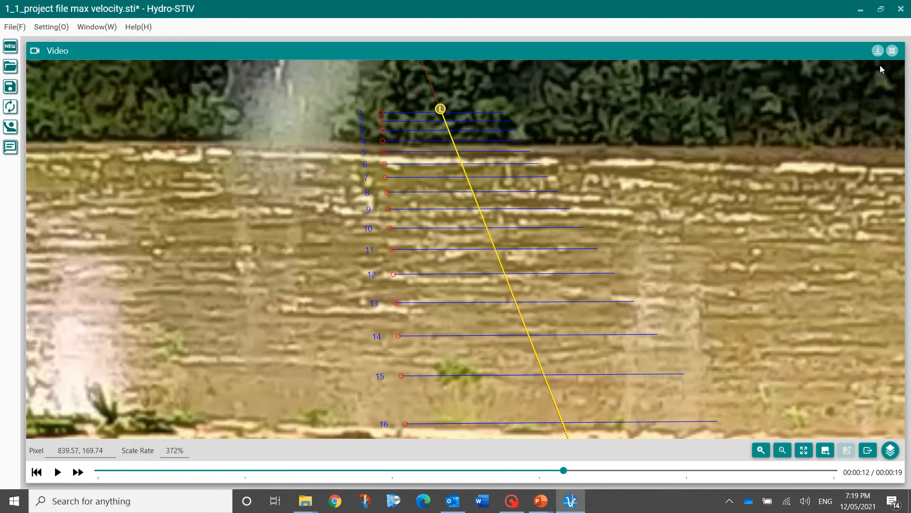
left_click(892, 52)
Step: Set the search line angle to 50 degrees, recreate the lines over the existing ones and check them on the video
double_click(153, 346)
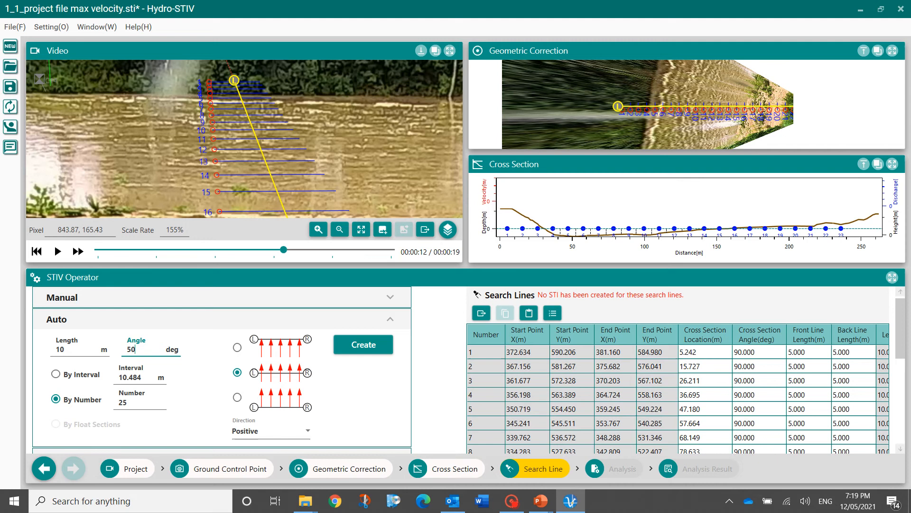
left_click(368, 349)
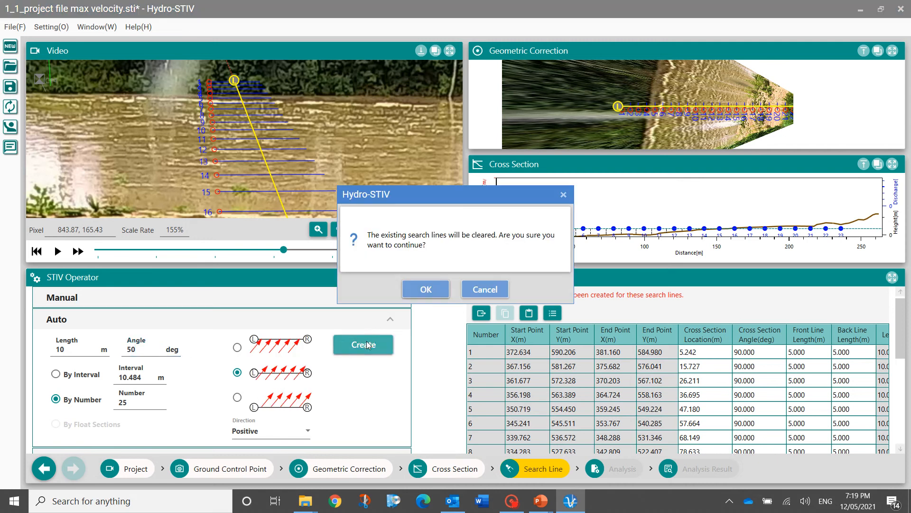
left_click(417, 288)
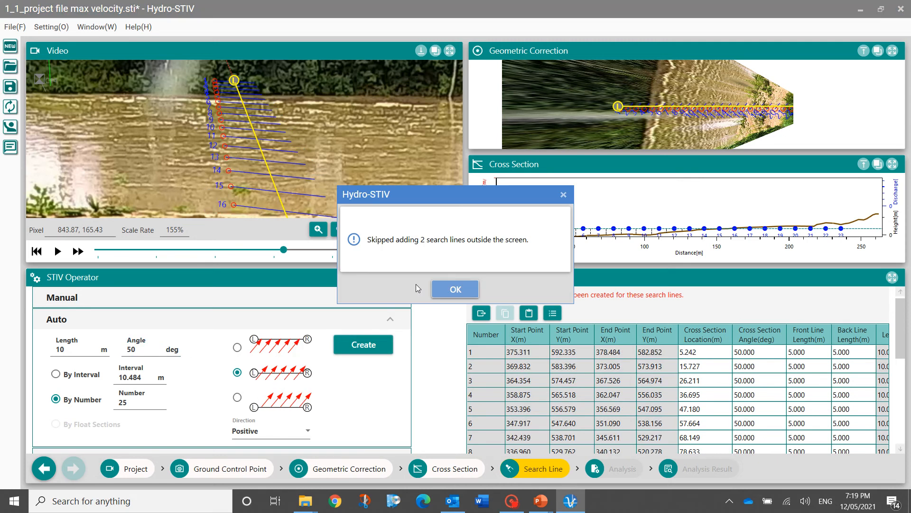
left_click(456, 289)
scroll(268, 138, "up", 5)
scroll(268, 138, "down", 3)
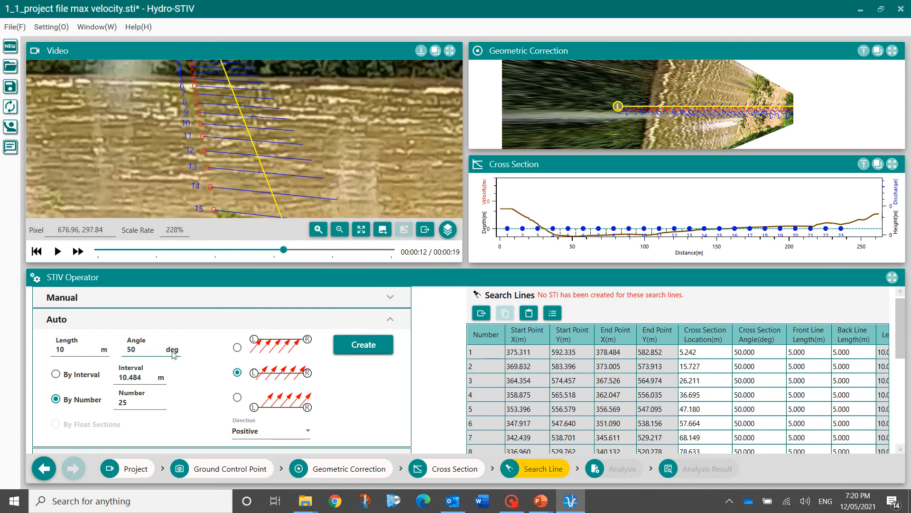
Step: Set the search line angle to 90 degrees and recreate the lines, replacing the existing ones
double_click(131, 350)
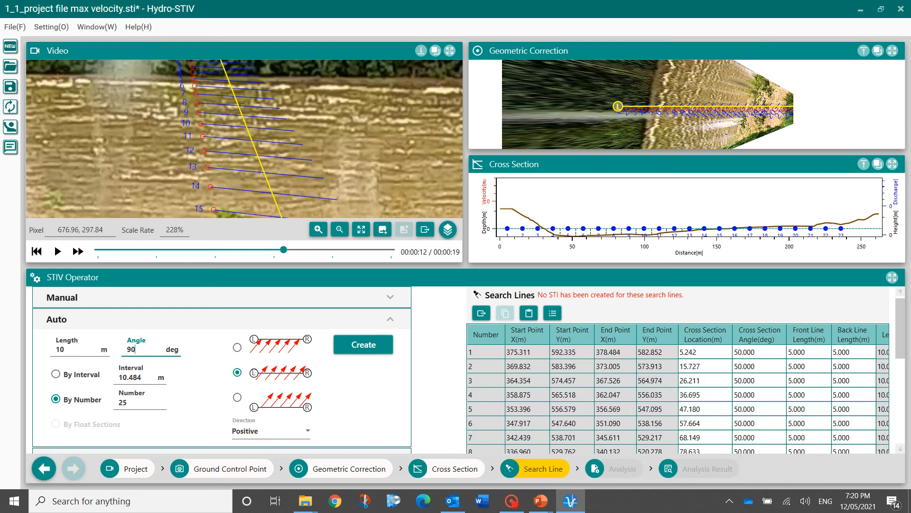
type("90")
left_click(353, 348)
left_click(417, 294)
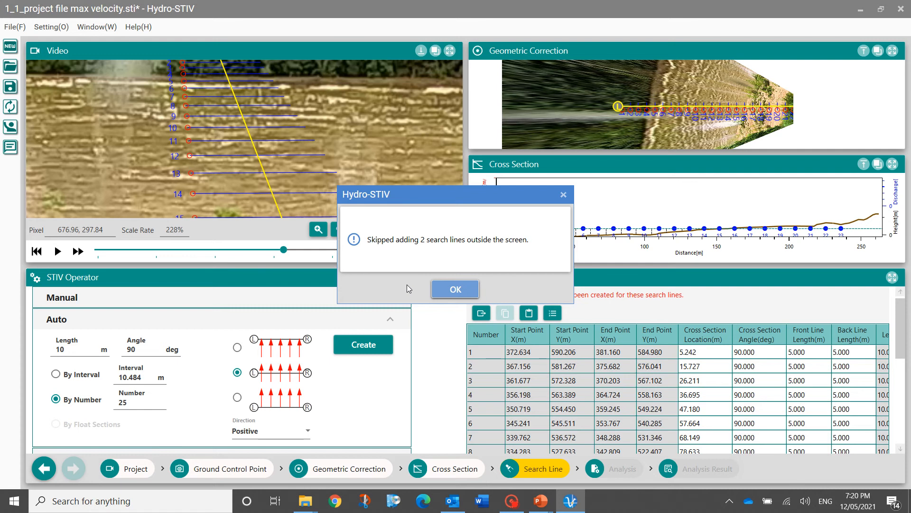
left_click(448, 297)
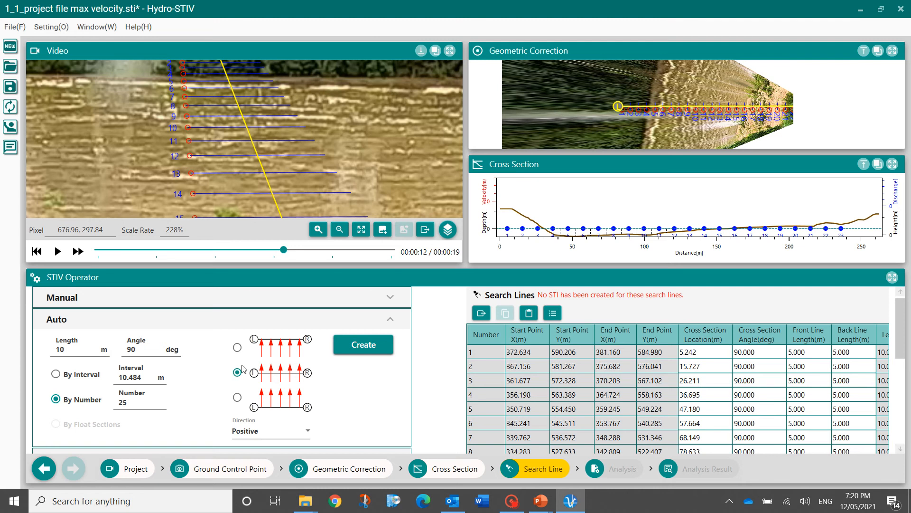
Step: Recreate the search lines with the arrangement that ends them on the cross section line, replacing the existing ones
scroll(261, 356, "down", 3)
scroll(266, 351, "up", 3)
left_click(558, 368)
left_click(237, 347)
left_click(351, 345)
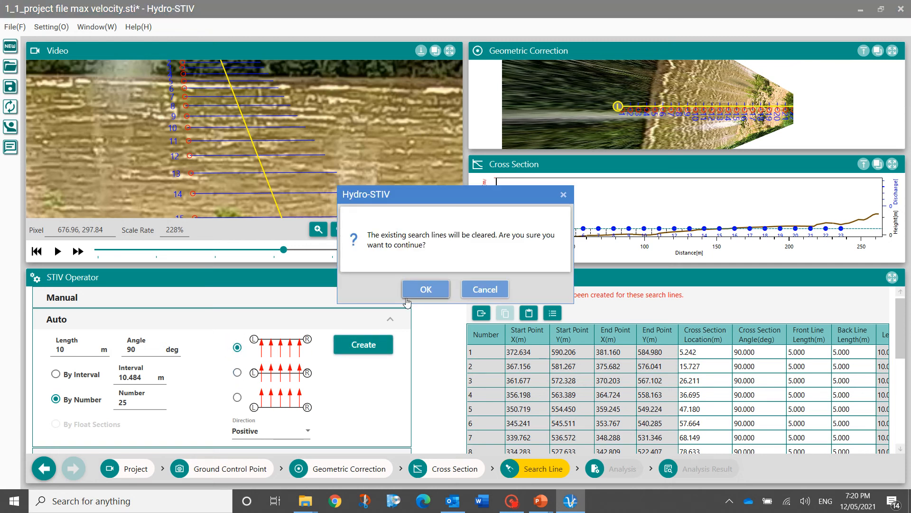
left_click(418, 288)
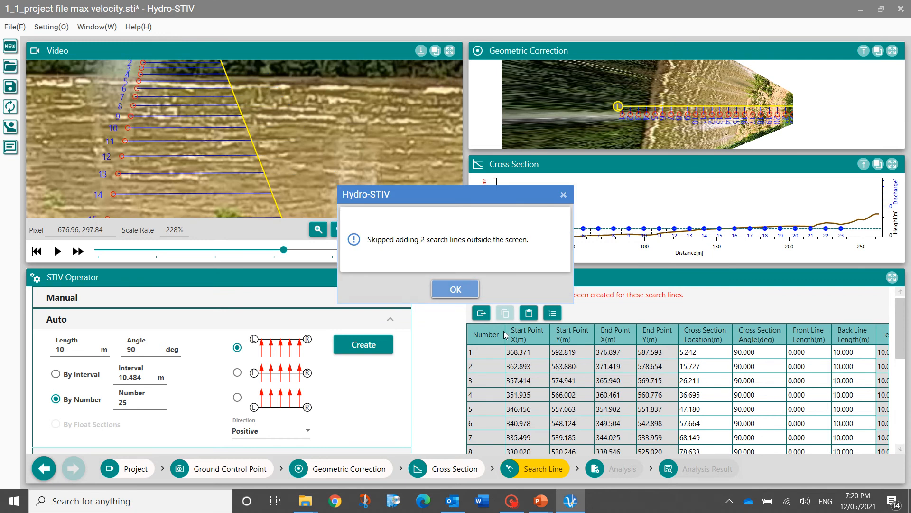
left_click(453, 288)
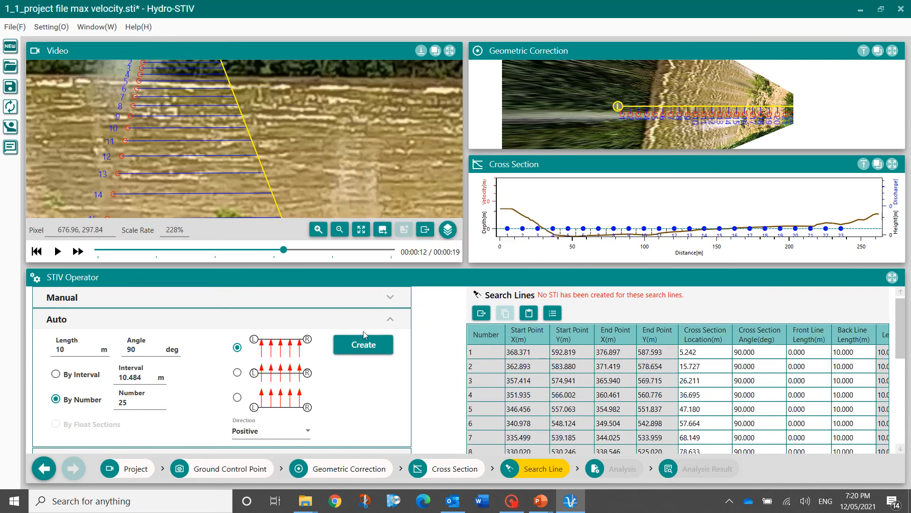
Step: Recreate the search lines with the arrangement centred on the cross section line, clearing the existing ones
left_click(237, 372)
left_click(360, 345)
left_click(424, 288)
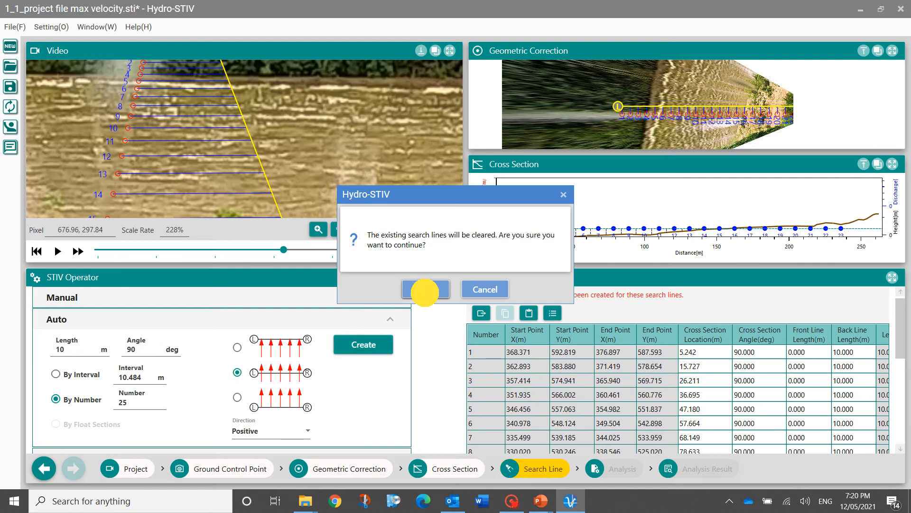
left_click(453, 289)
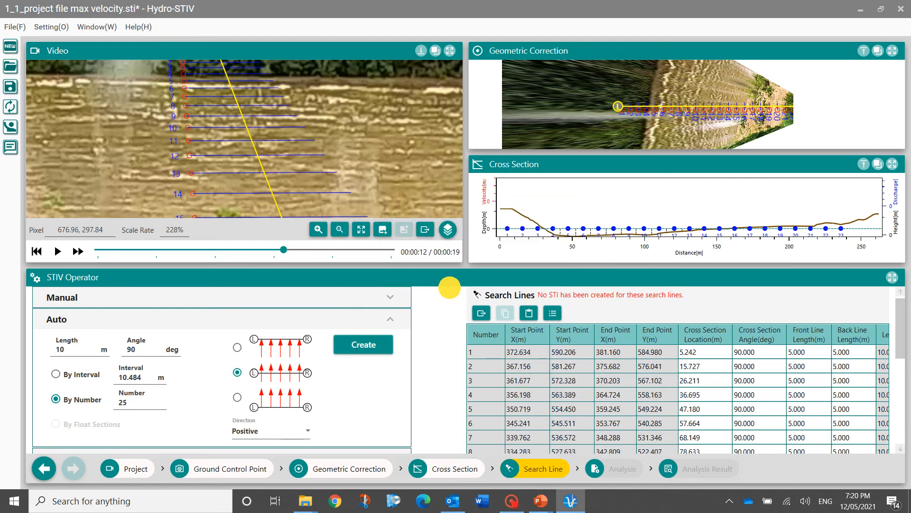
Step: Make the STIs for the search lines and execute the analysis with the Fourier Maximum Angle Analyze method
scroll(383, 374, "down", 5)
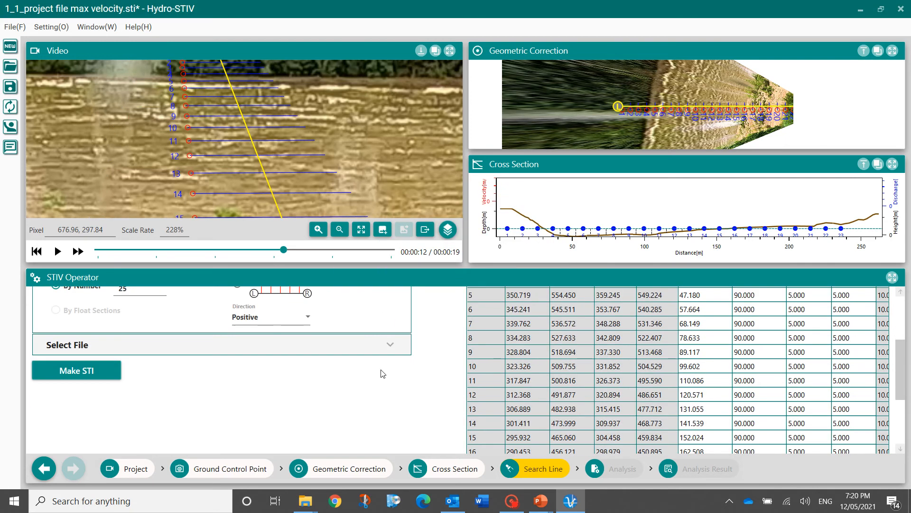
left_click(79, 375)
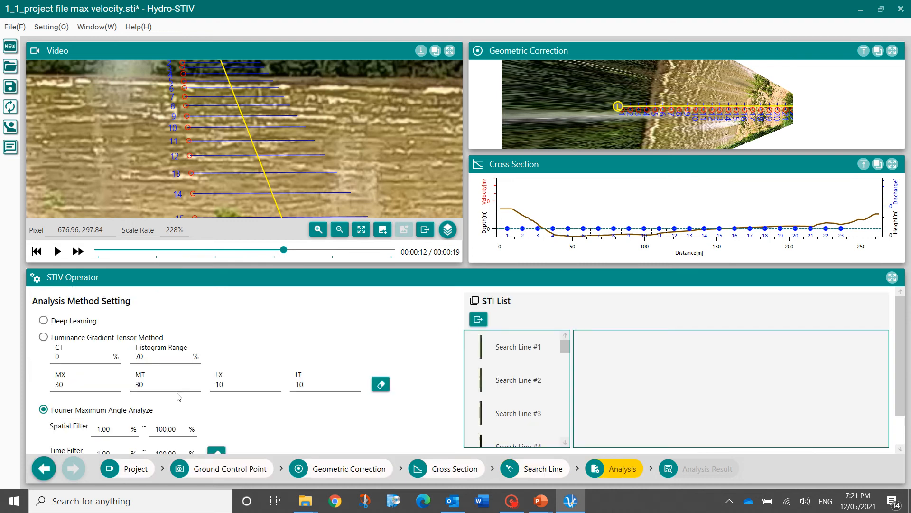
scroll(244, 338, "down", 1)
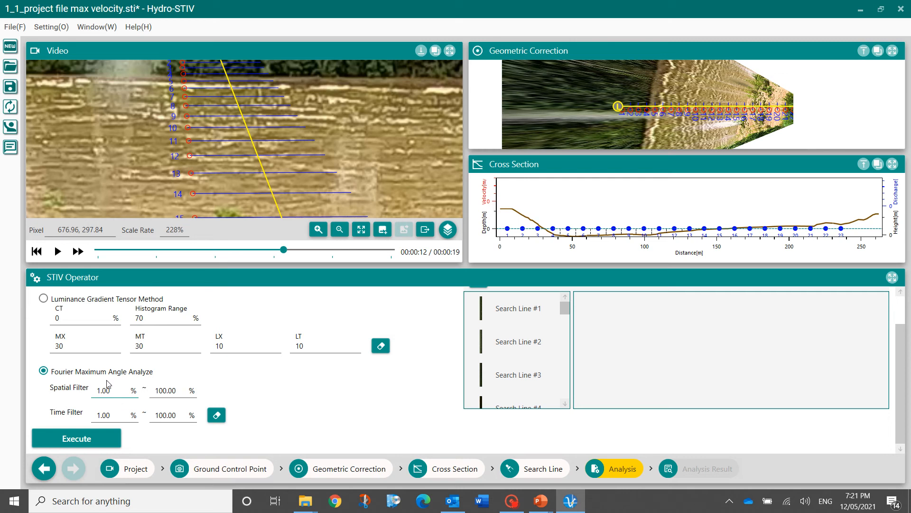
scroll(107, 383, "up", 1)
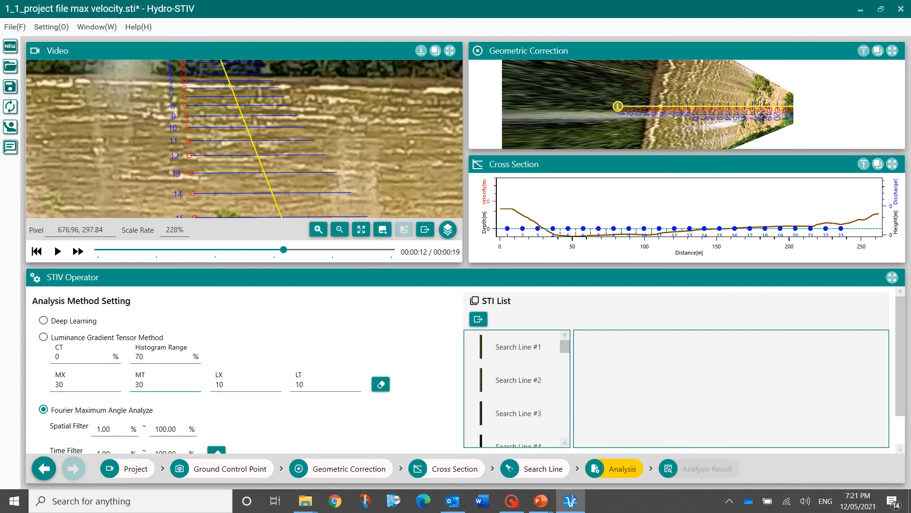
scroll(232, 341, "down", 1)
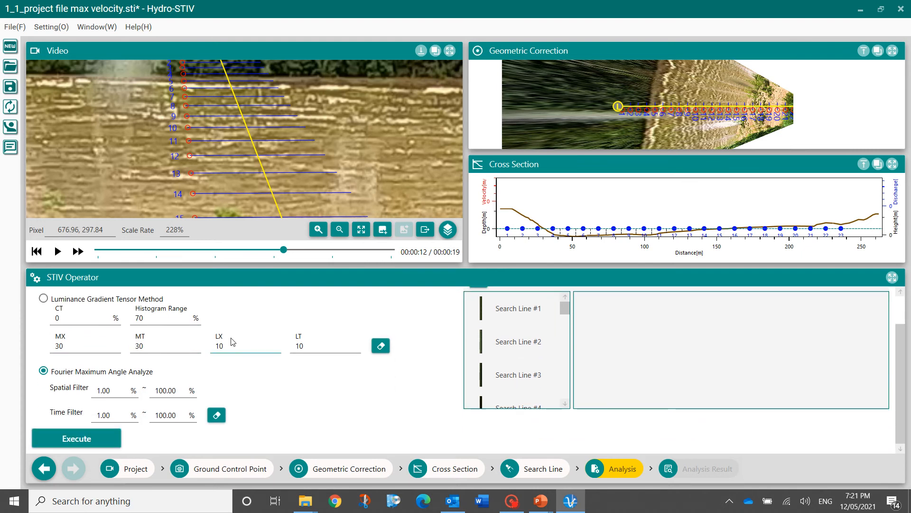
left_click(79, 440)
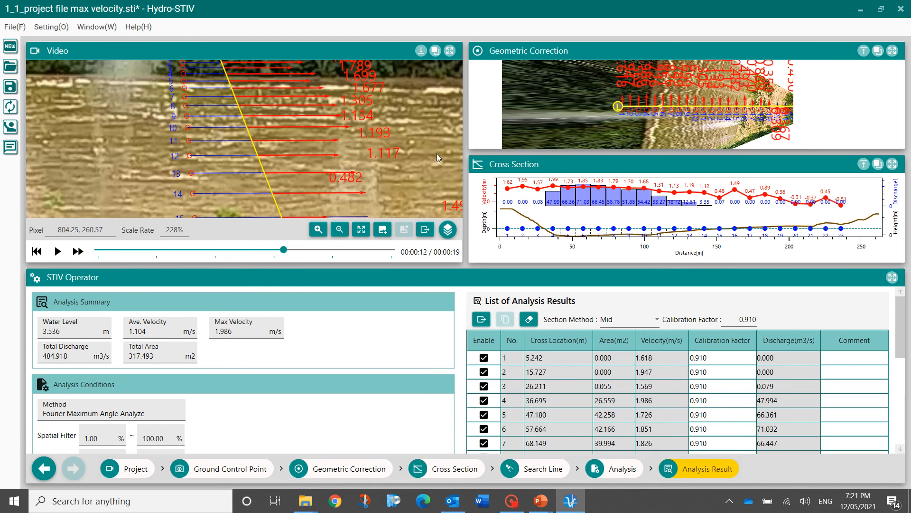
Step: Examine the velocity vectors along the cross section line in the enlarged video and the enlarged geometric correction image
scroll(436, 118, "down", 2)
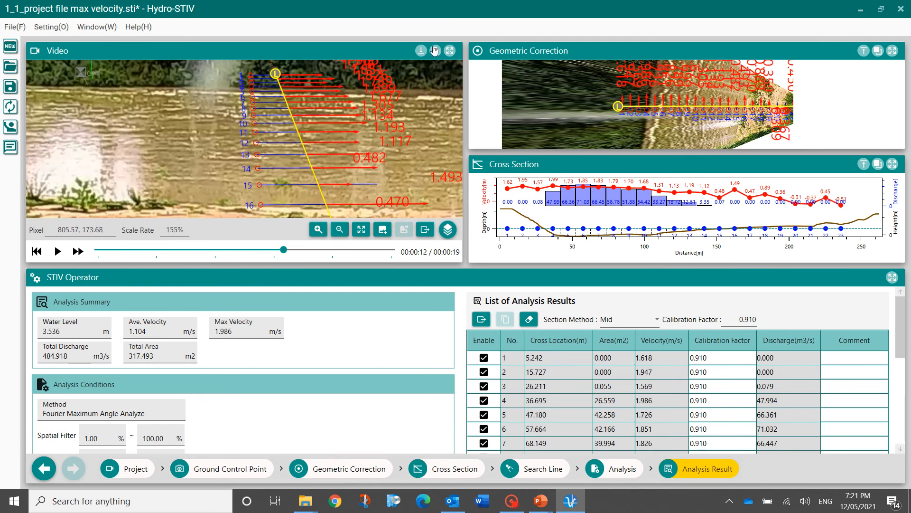
left_click(449, 51)
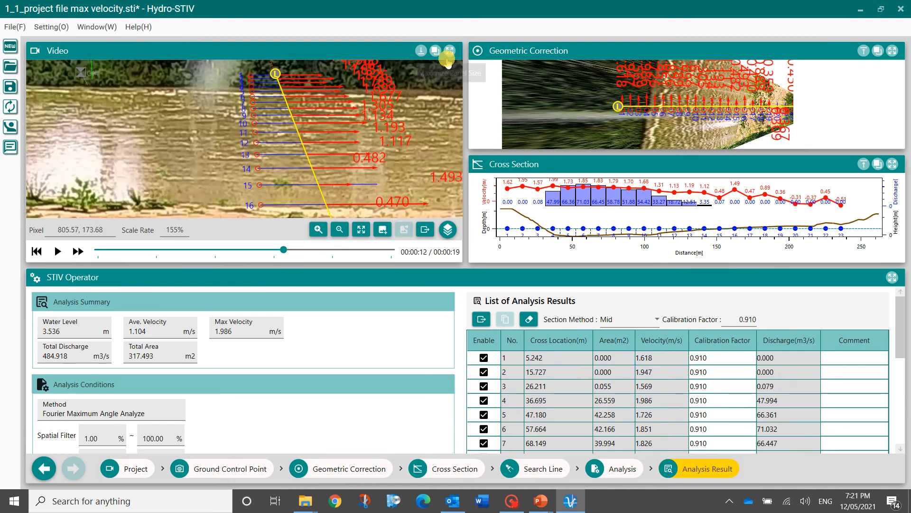
scroll(657, 232, "down", 2)
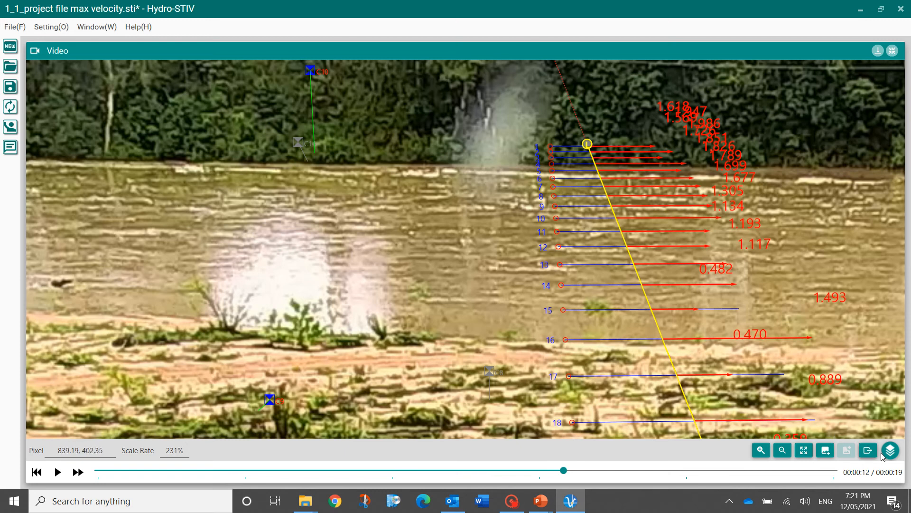
left_click(892, 51)
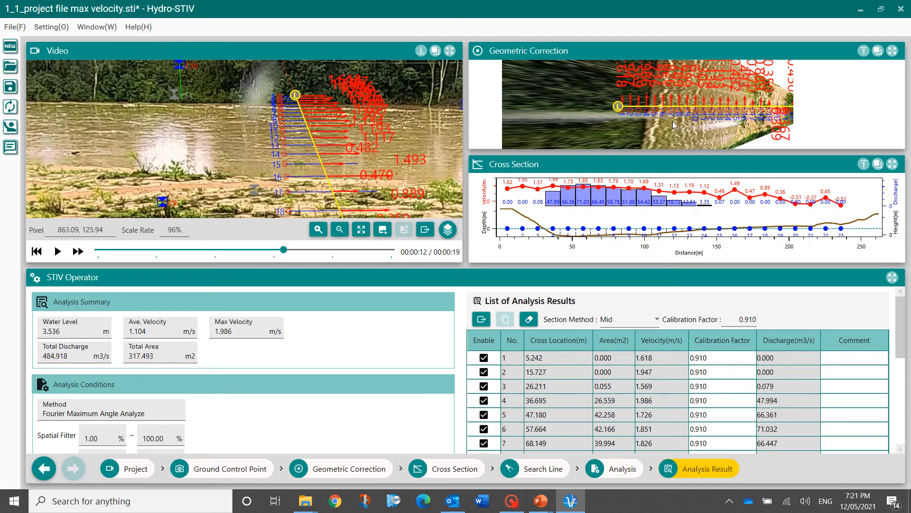
left_click(890, 51)
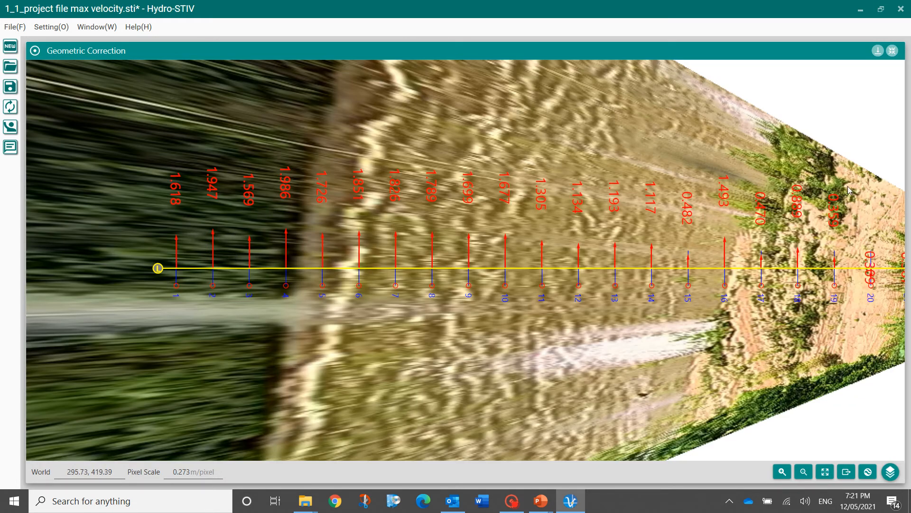
left_click(892, 49)
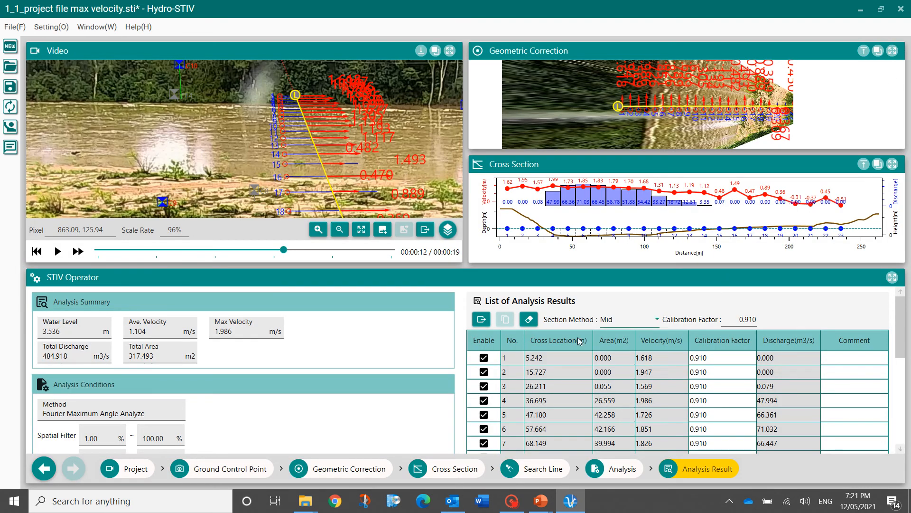
Step: Disable analysis results 1, 2 and 3 and examine the enlarged cross section graph of velocity and discharge
left_click(484, 358)
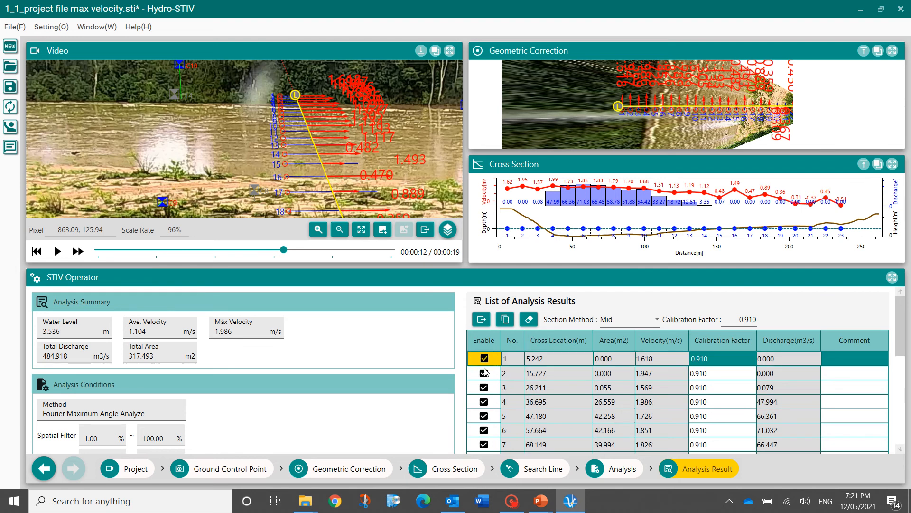
left_click(484, 358)
left_click(484, 373)
left_click(484, 372)
left_click(484, 387)
left_click(484, 386)
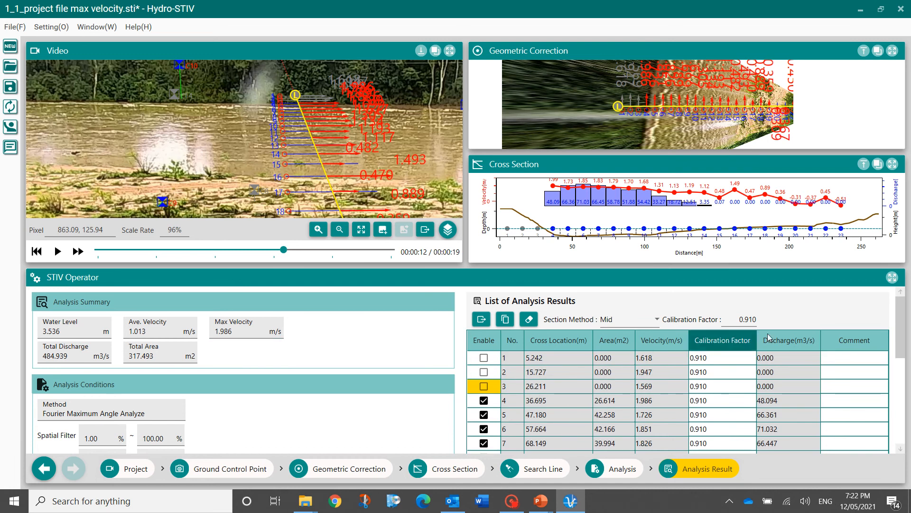
left_click(892, 164)
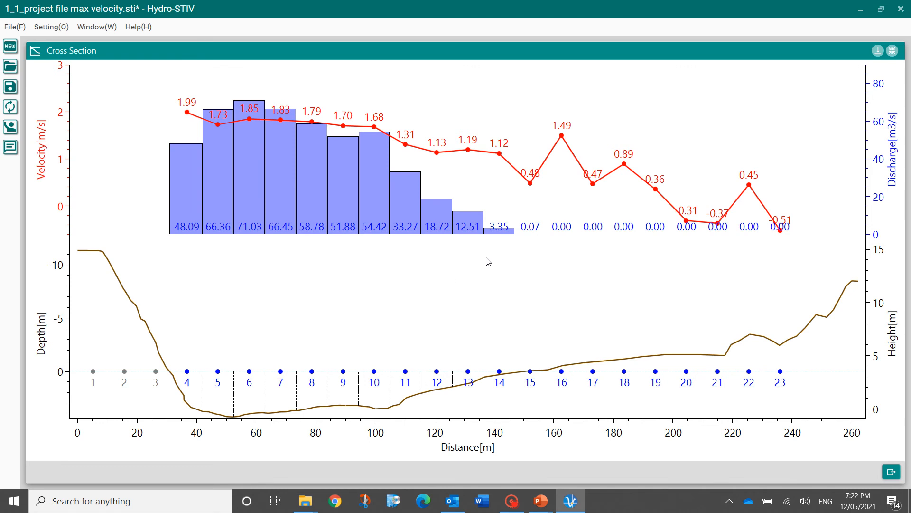
left_click(892, 51)
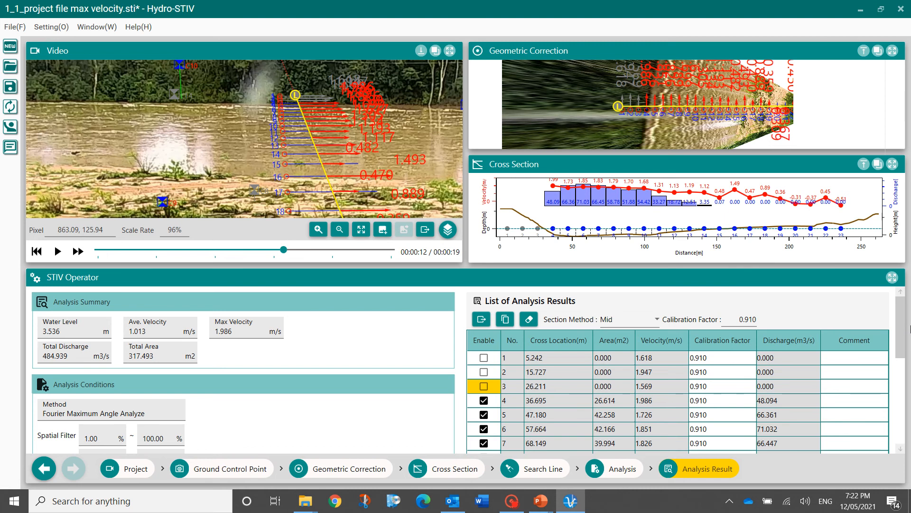
Step: Set the overall calibration factor of the analysis results to 0.83
mouse_move(900, 327)
left_mouse_down()
mouse_move(902, 339)
mouse_move(901, 323)
left_mouse_up()
double_click(741, 324)
type("0.83")
key("Return")
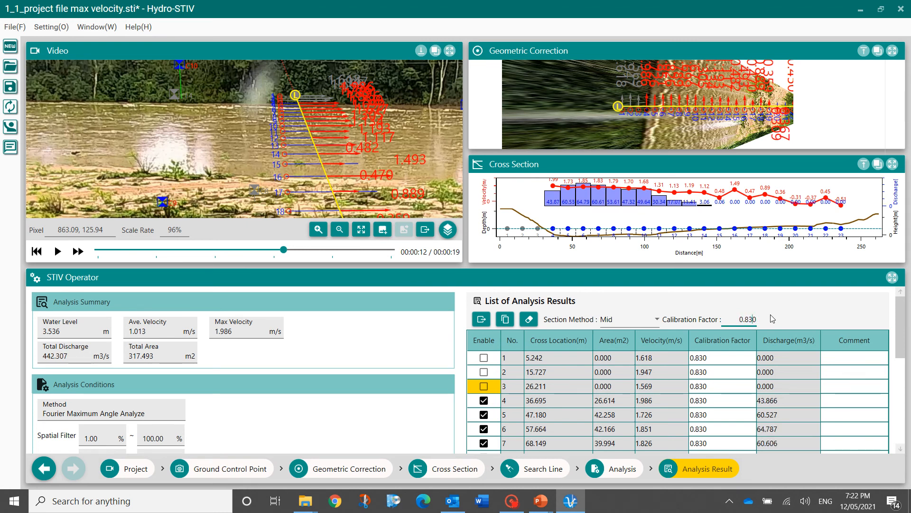
Step: Set the calibration factor of analysis result 6 individually to 0.91
scroll(772, 319, "down", 1)
left_click(705, 402)
type("0")
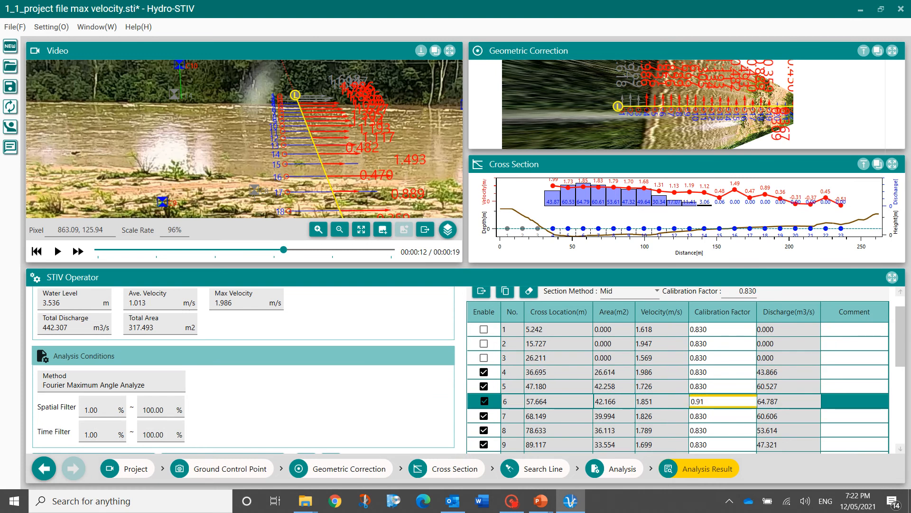
type(".91")
key("Return")
left_click(752, 343)
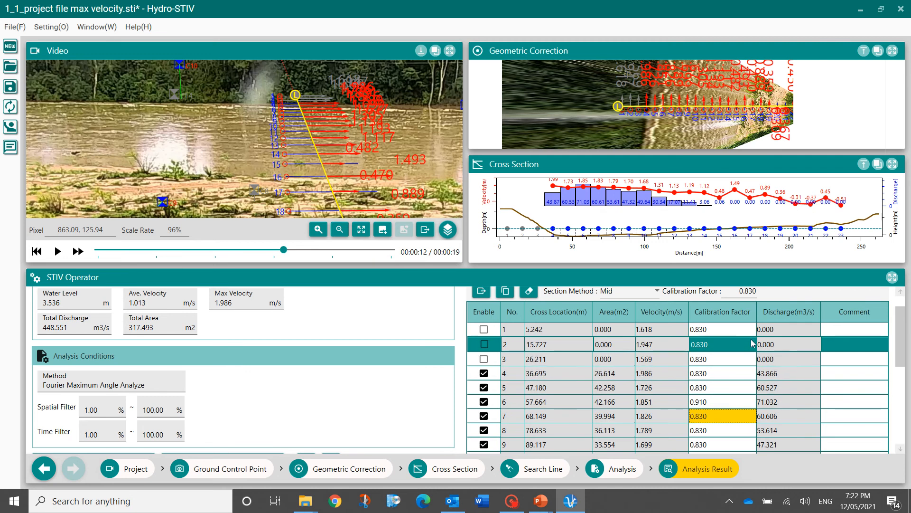
Step: Set the overall calibration factor to 0.910 and check the available section methods without changing the selection
left_click_drag(739, 291, 749, 291)
scroll(761, 296, "up", 1)
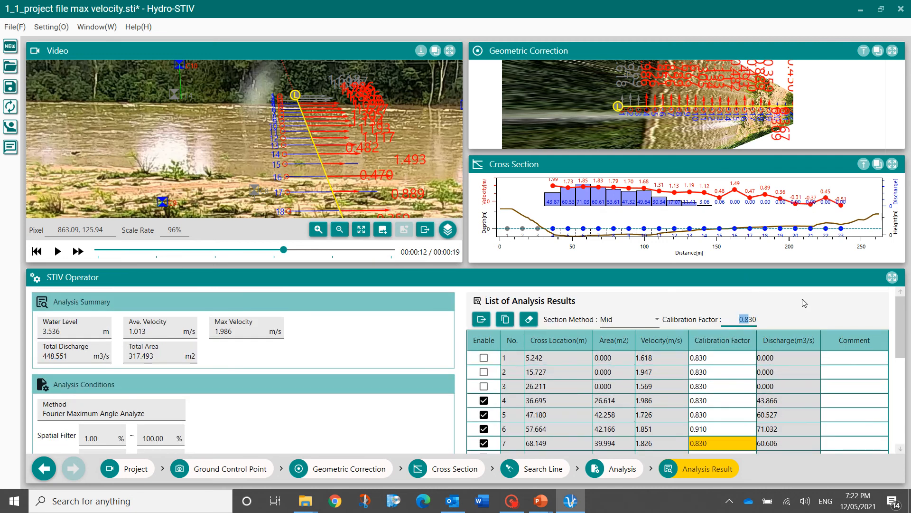
left_click(741, 322)
double_click(742, 323)
type("0.910")
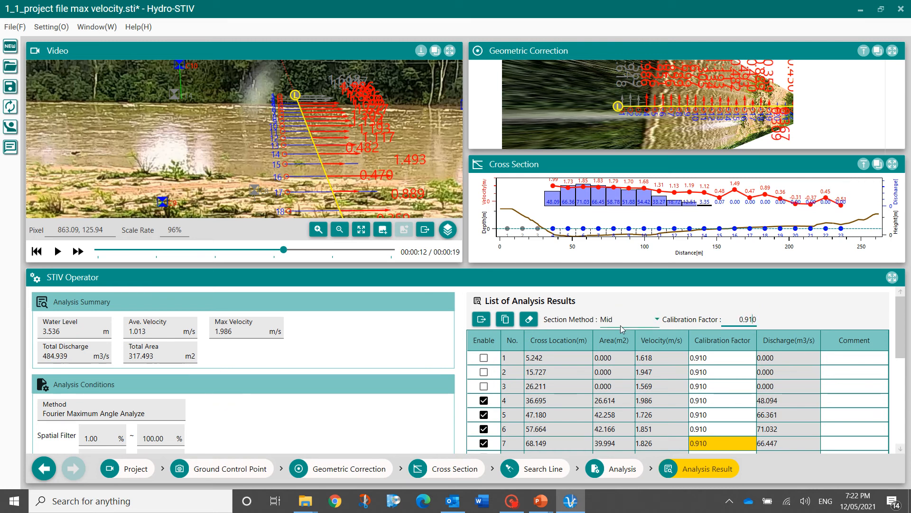
left_click(657, 320)
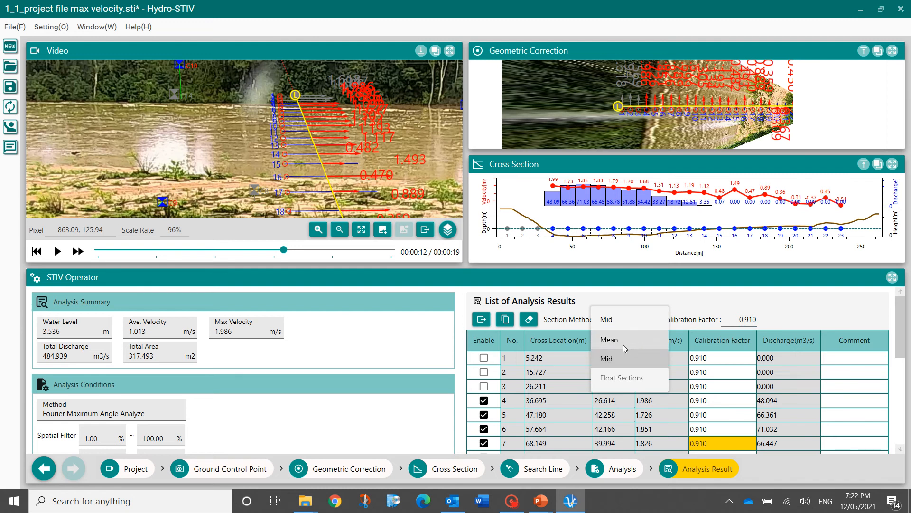
left_click(641, 294)
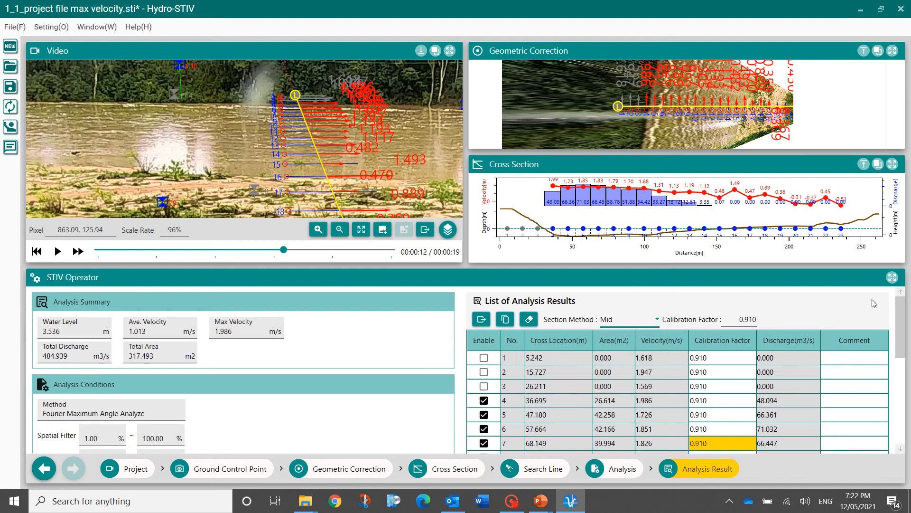
Step: Open the manual STI correction for Search Line #4 and maximize its window
left_click_drag(900, 317, 897, 375)
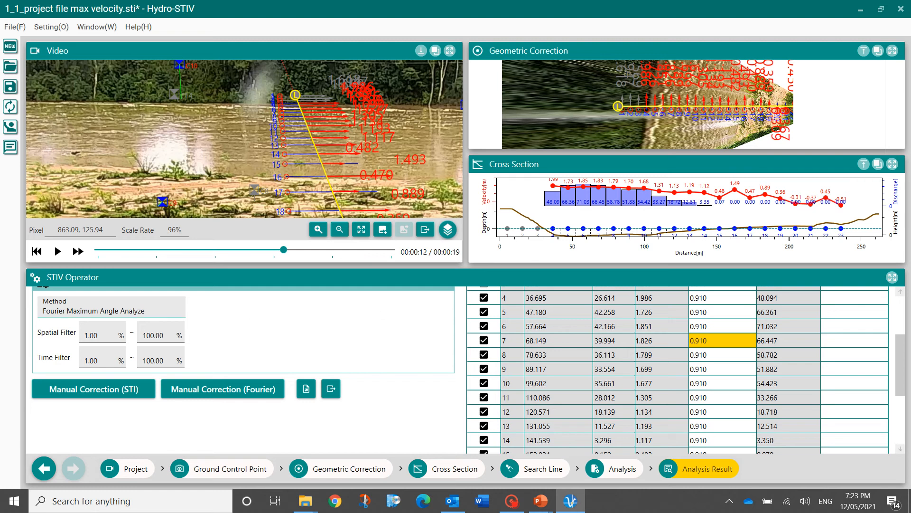
left_click(99, 388)
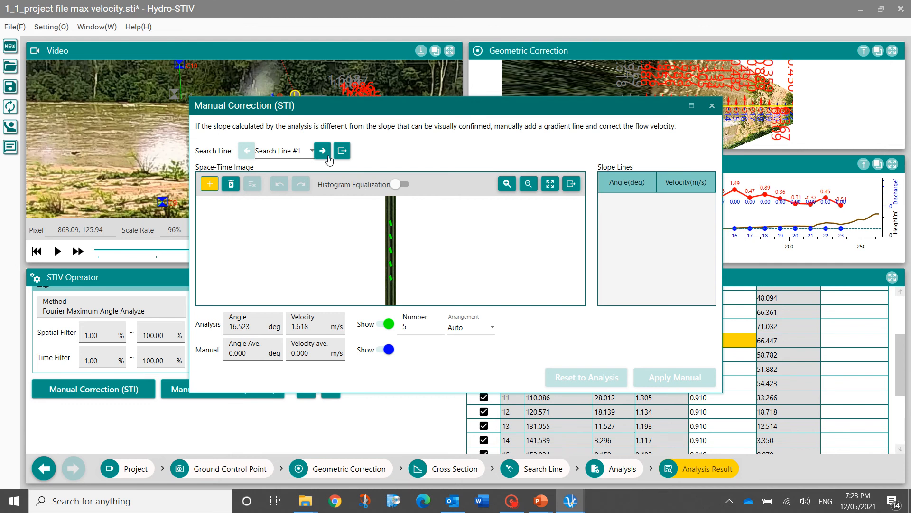
left_click(309, 151)
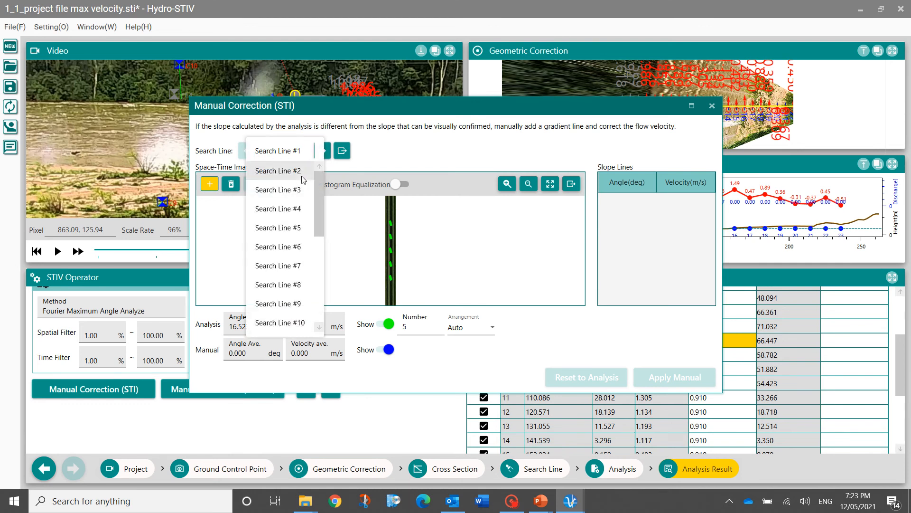
left_click(293, 208)
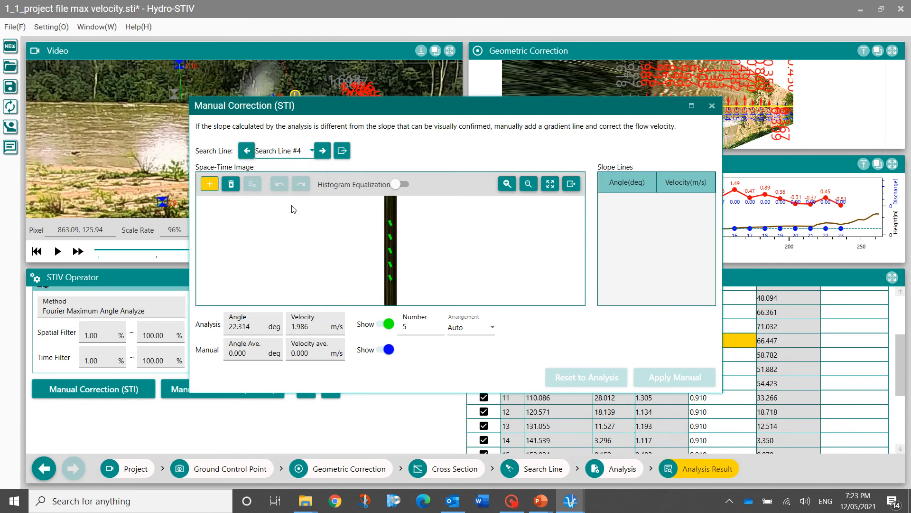
left_click(692, 107)
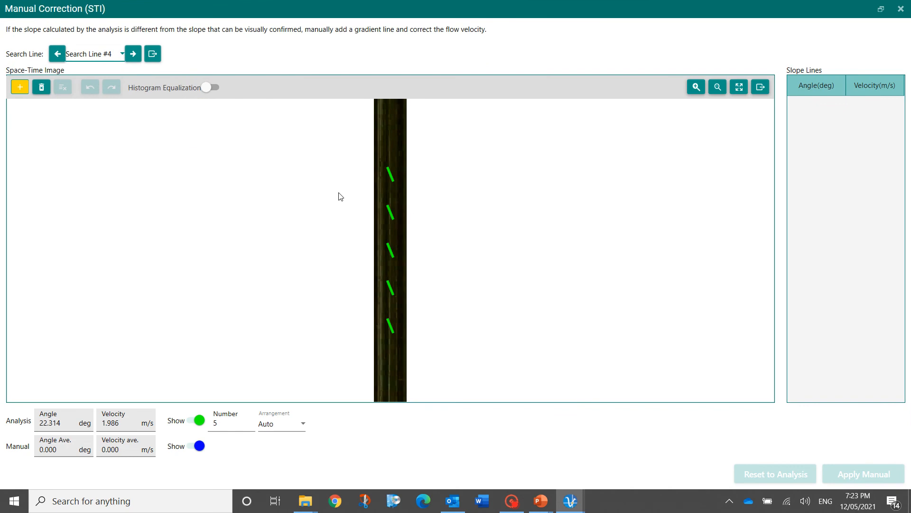
Step: Turn on histogram equalization, examine the space-time image of Search Line #4 up close and go on to Search Line #5
scroll(390, 224, "up", 3)
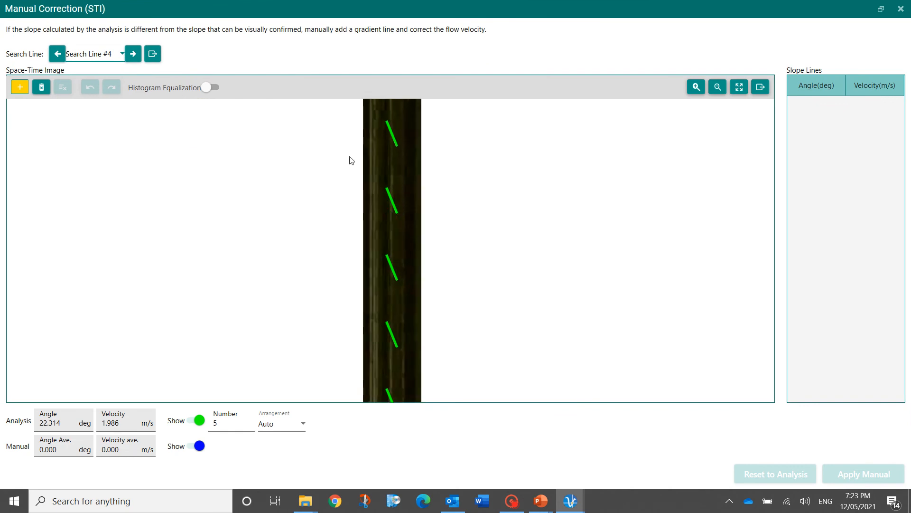
left_click(208, 89)
scroll(401, 241, "up", 2)
left_click(133, 54)
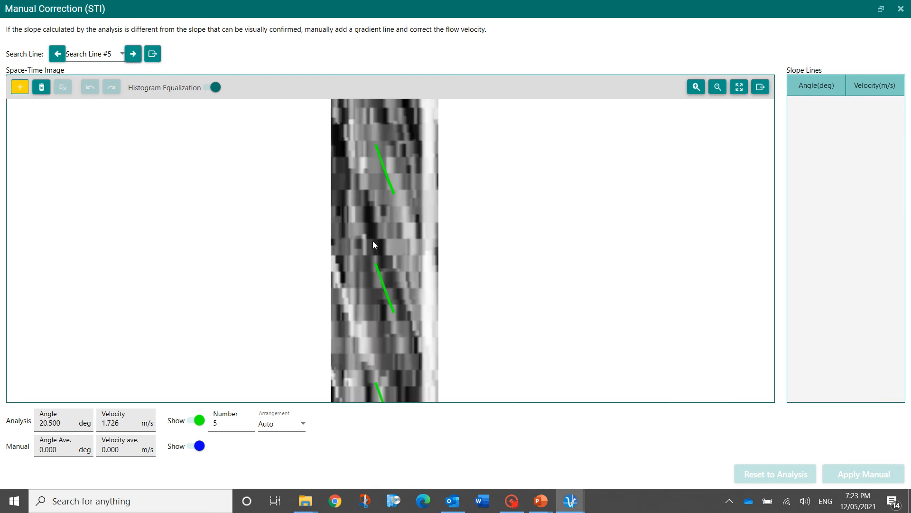
Step: Examine the space-time image and analysis gradient lines of Search Line #5 at different scales and positions
scroll(373, 242, "down", 3)
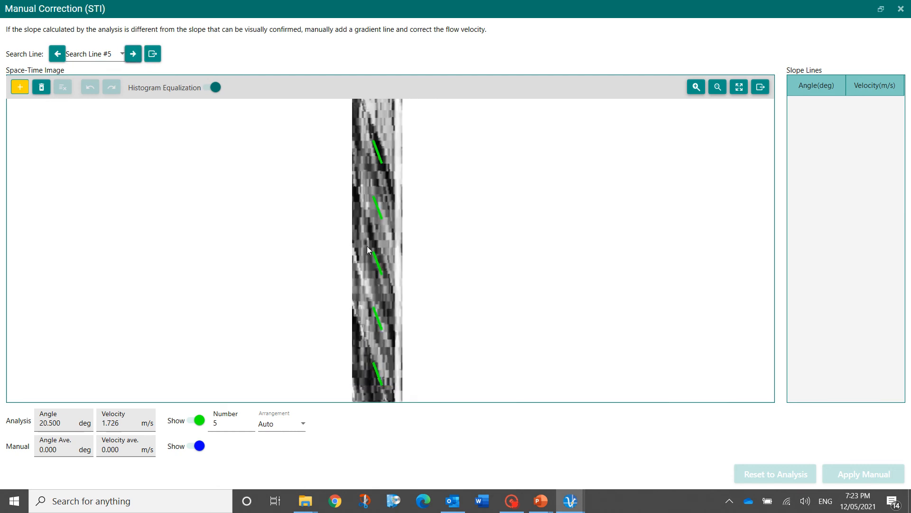
scroll(371, 237, "up", 2)
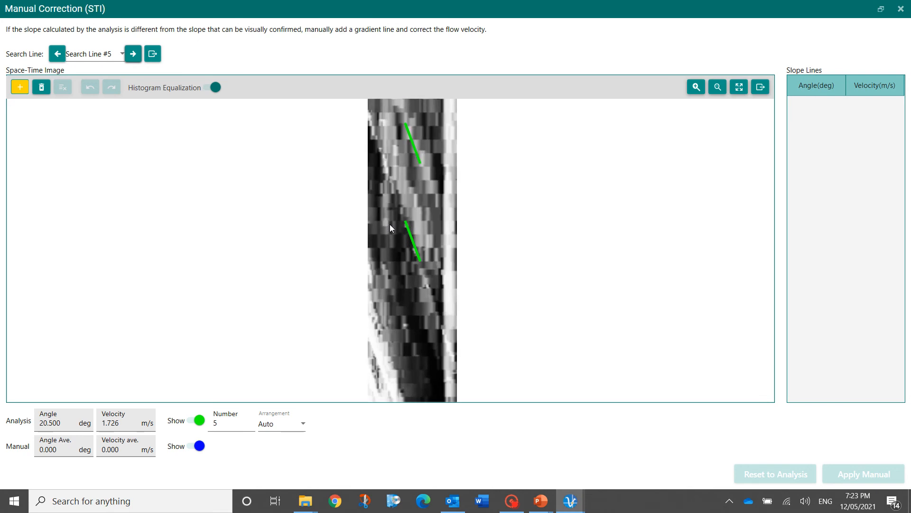
left_click_drag(435, 183, 408, 305)
left_click_drag(399, 168, 390, 294)
left_click_drag(412, 155, 401, 272)
left_click_drag(390, 212, 405, 163)
scroll(398, 233, "down", 1)
left_click_drag(406, 231, 413, 241)
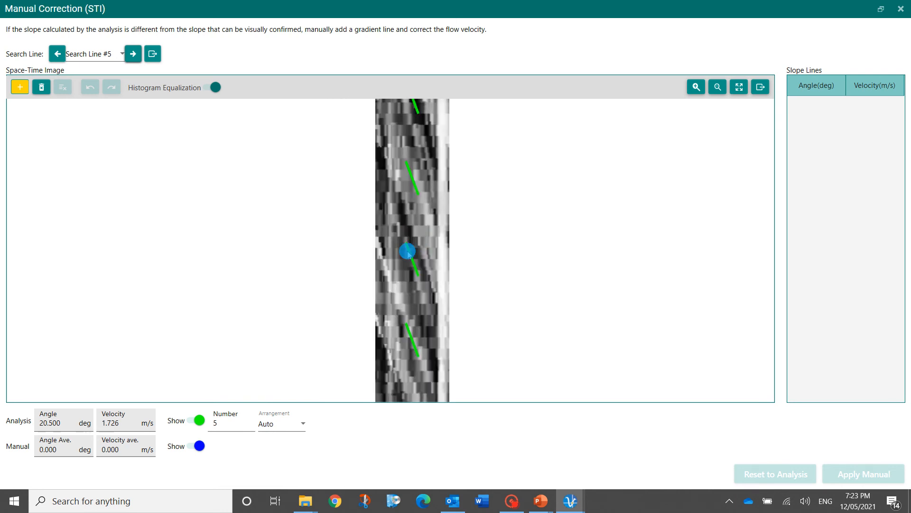
Step: Go on to Search Line #10 and examine how its gradient lines follow the streaks of the space-time image
left_click(132, 53)
left_click(133, 54)
left_click(133, 53)
left_click(133, 53)
left_click(133, 54)
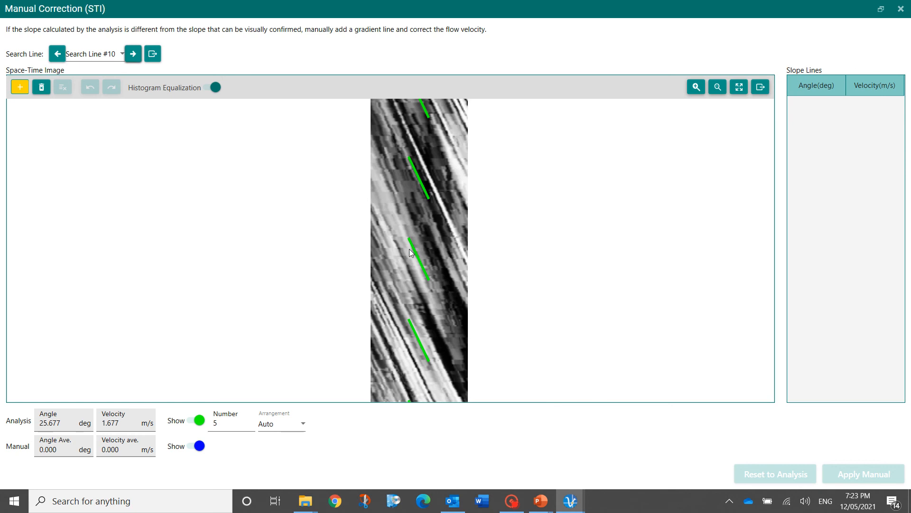
left_click_drag(441, 167, 427, 267)
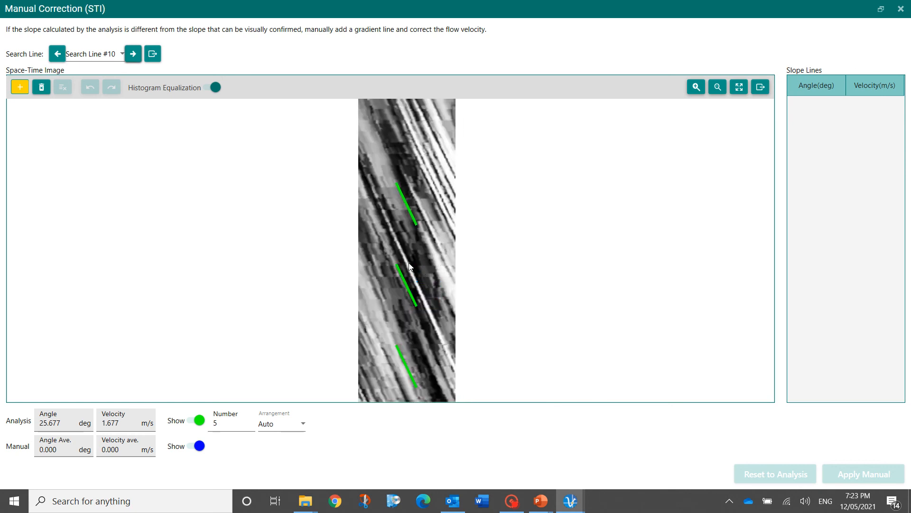
scroll(417, 244, "down", 4)
left_click_drag(409, 308, 413, 215)
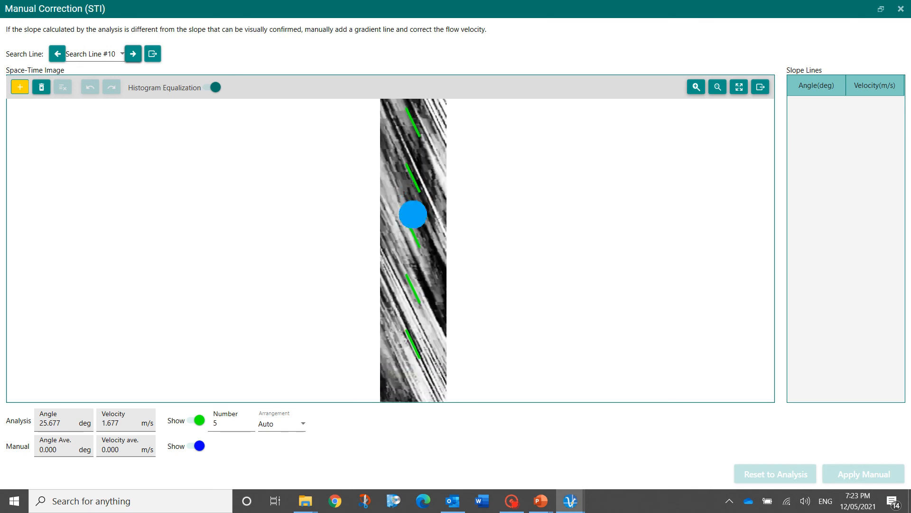
left_click_drag(412, 314, 419, 262)
left_click_drag(409, 311, 399, 362)
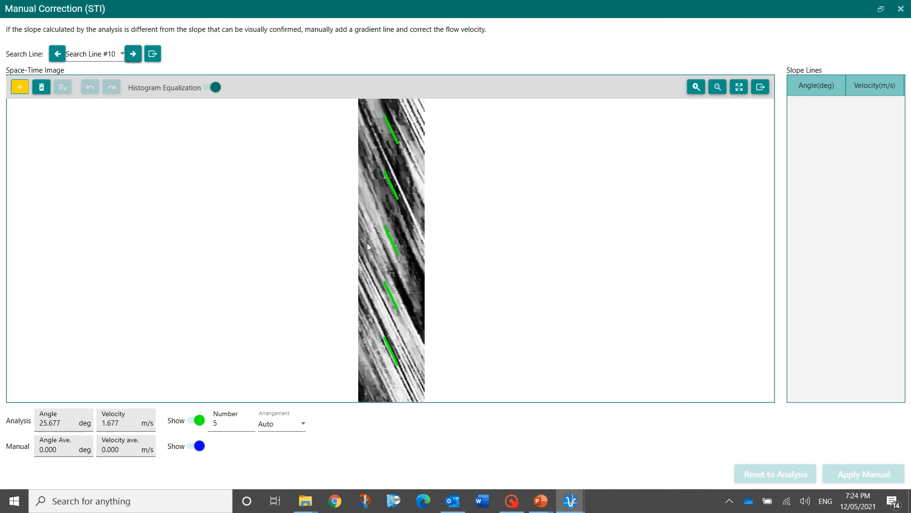
Step: Draw three manual gradient lines of about 20.1, 8.3 and 33.3 degrees on Search Line #10 and apply the manual velocity
left_click_drag(367, 243, 406, 350)
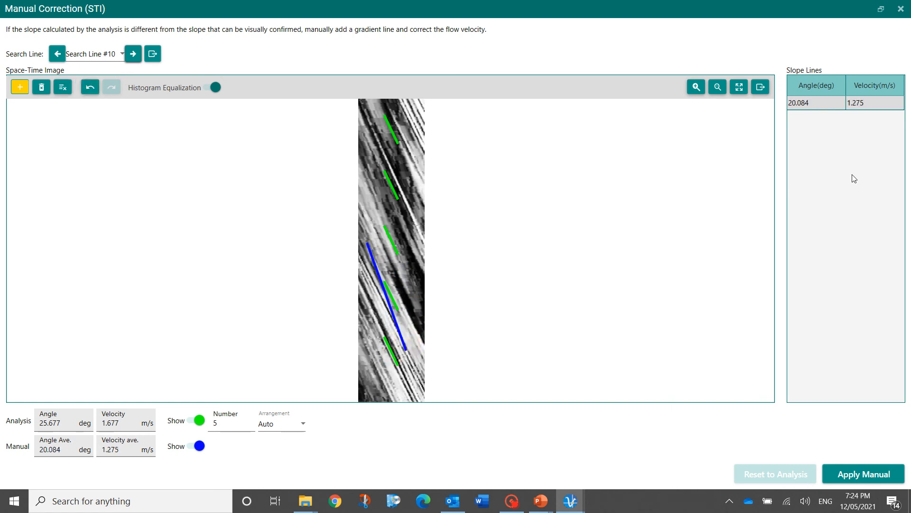
left_click(858, 122)
left_click_drag(377, 178, 388, 256)
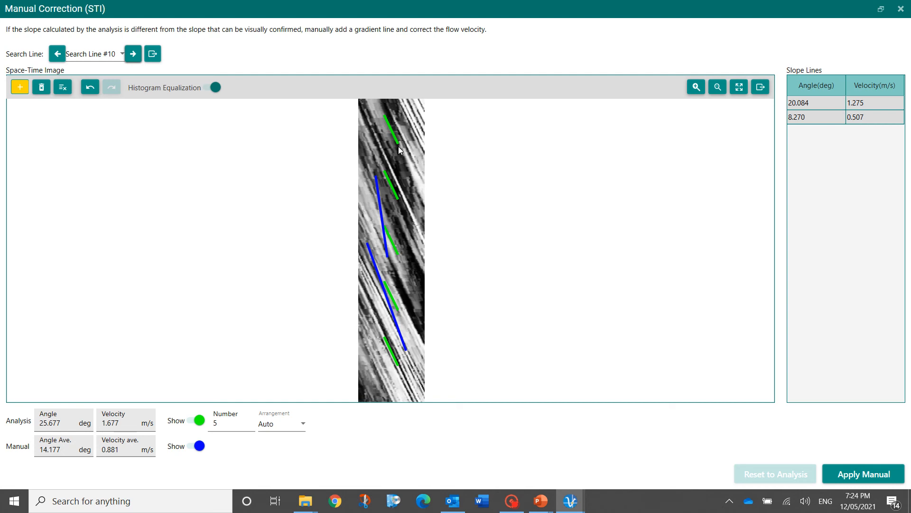
left_click_drag(376, 144, 403, 184)
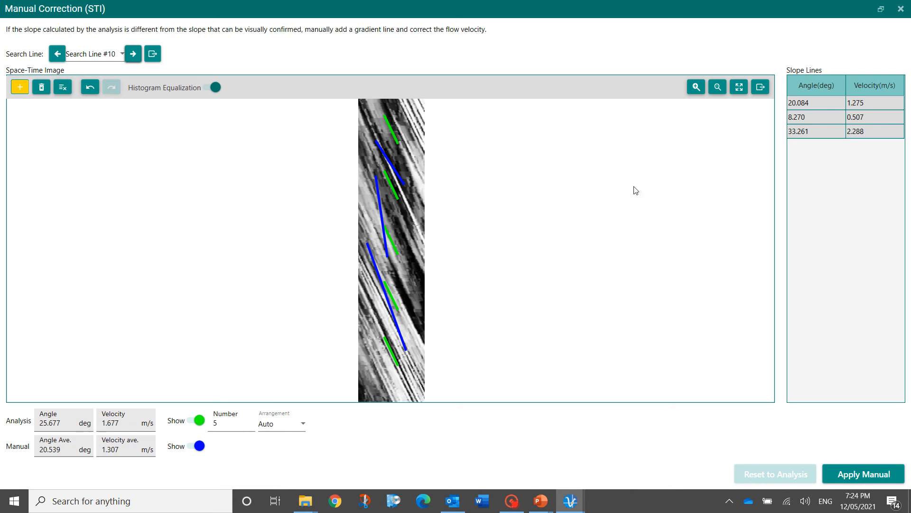
left_click(853, 473)
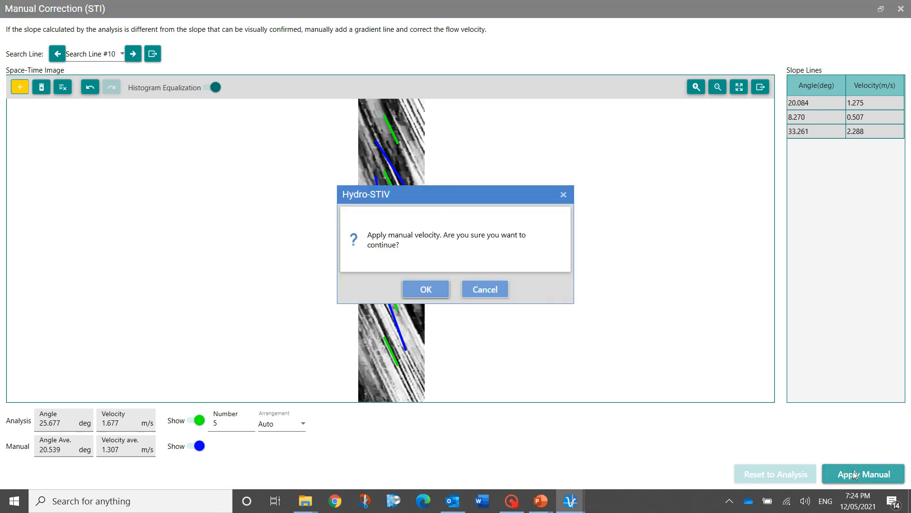
left_click(432, 290)
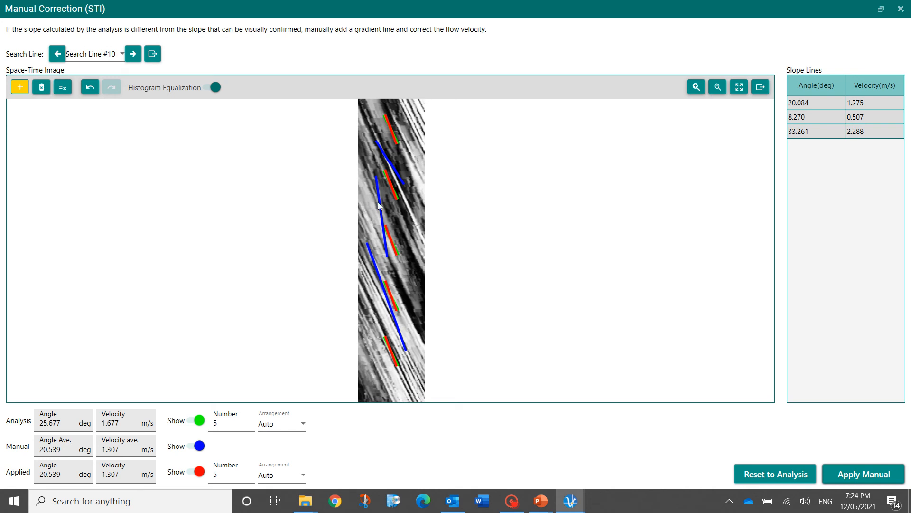
Step: Hide the analysis and manual lines and examine the applied lines on the space-time image of Search Line #10
left_click(199, 445)
left_click(195, 420)
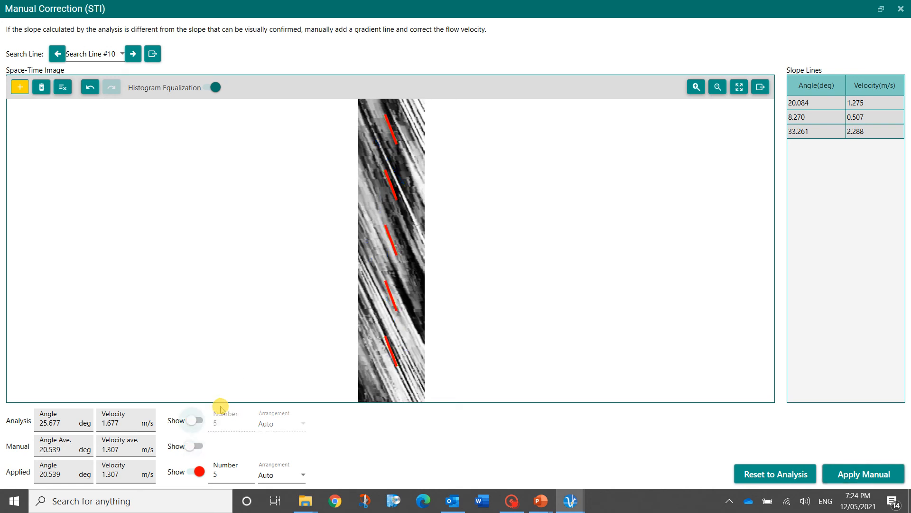
scroll(405, 273, "up", 3)
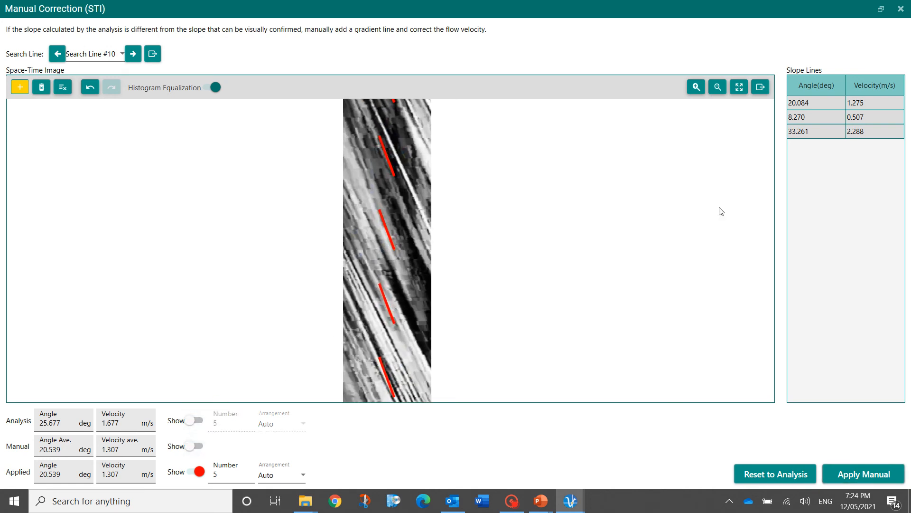
left_click(856, 131)
scroll(389, 236, "down", 1)
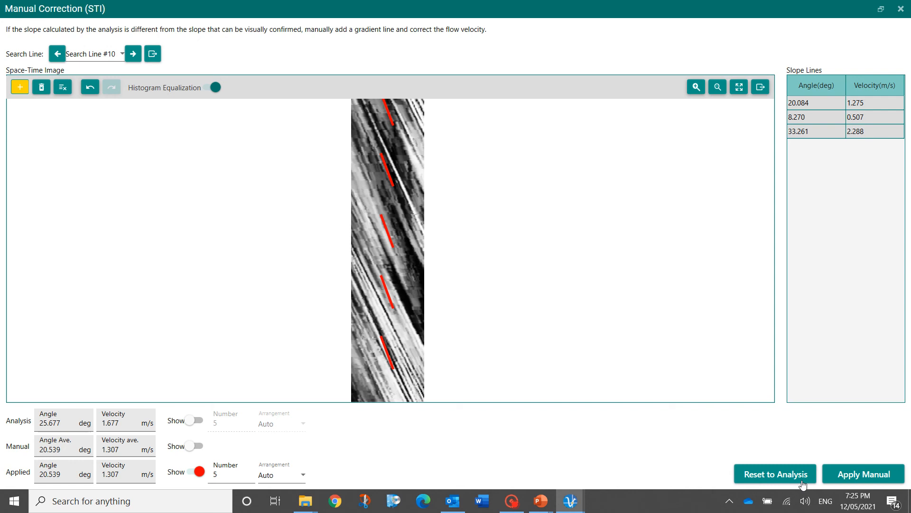
Step: Close the manual STI correction and review the corrected velocity and discharge of Search Line #10 in the results table
left_click(901, 8)
left_click(696, 317)
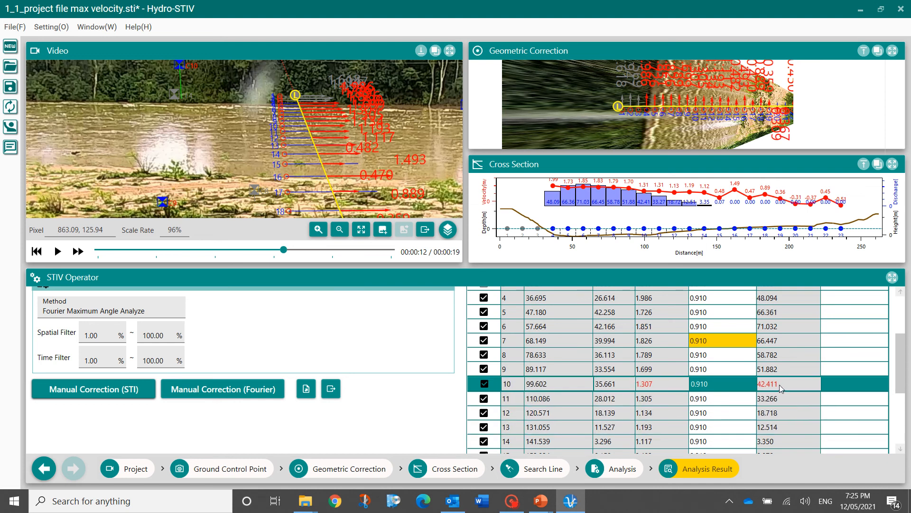
left_click(848, 386)
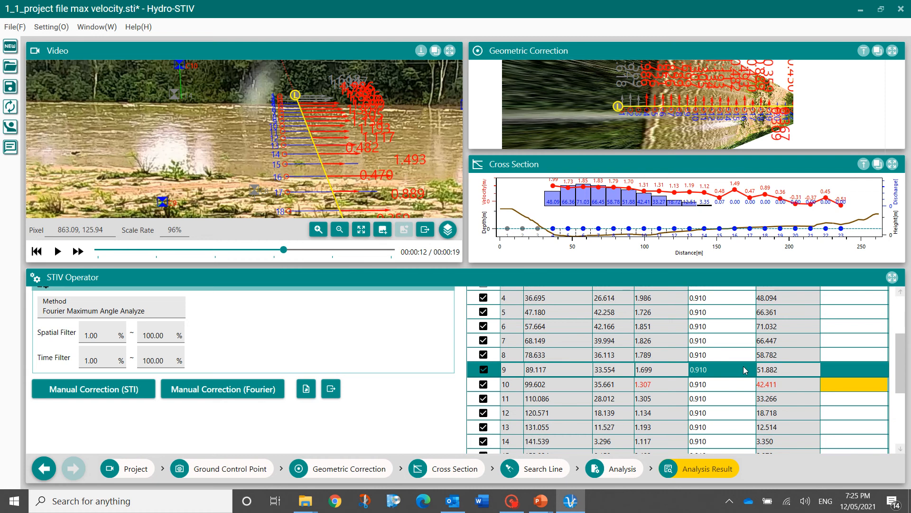
mouse_move(898, 349)
left_mouse_down()
mouse_move(897, 416)
mouse_move(897, 352)
left_mouse_up()
left_click(885, 354)
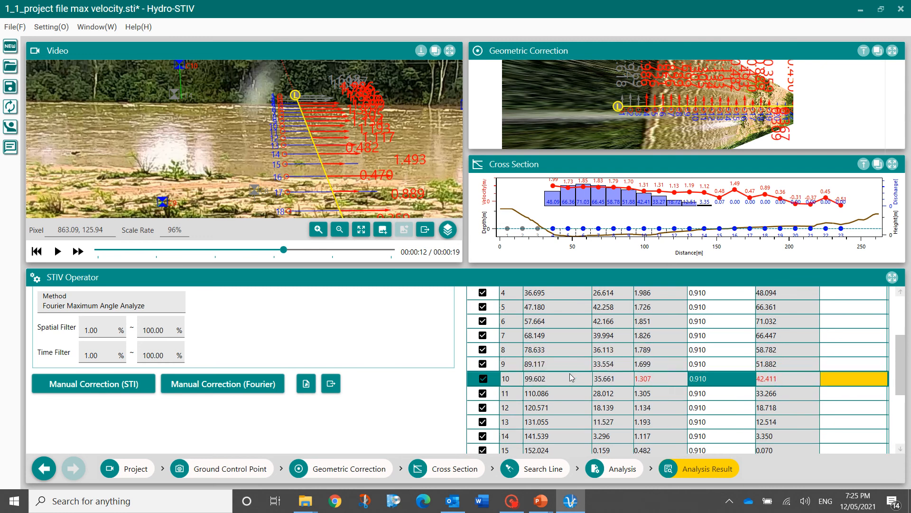
scroll(293, 322, "up", 3)
scroll(293, 321, "down", 3)
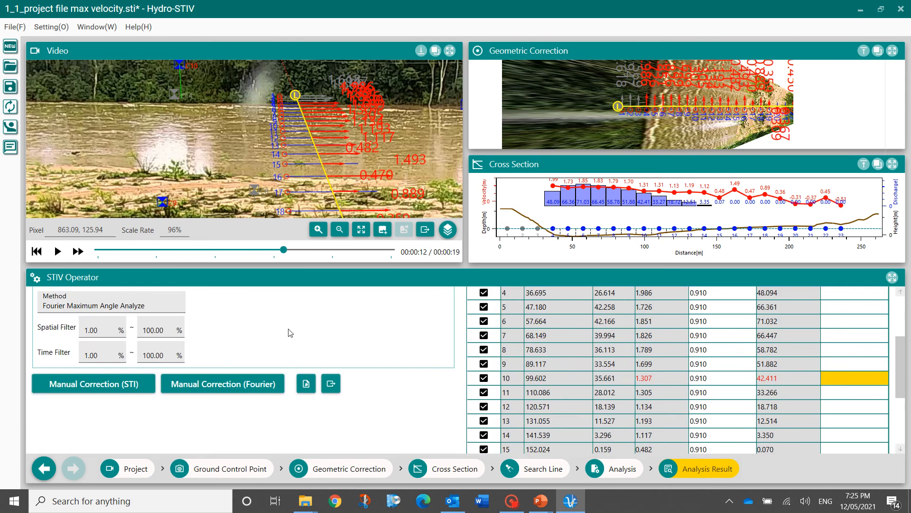
Step: Open the manual Fourier correction and examine the spectrum of the search lines from #1 up to #7
left_click(229, 382)
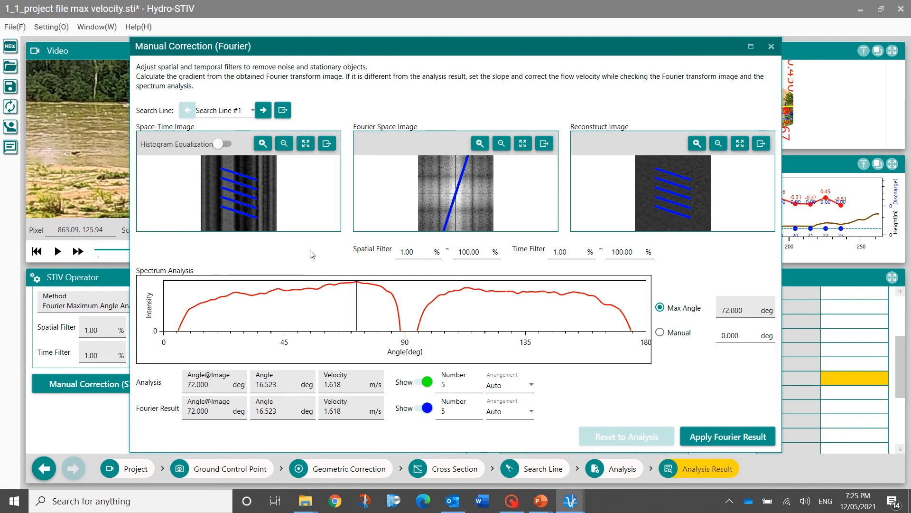
left_click(262, 110)
left_click(263, 110)
left_click(262, 110)
left_click(263, 110)
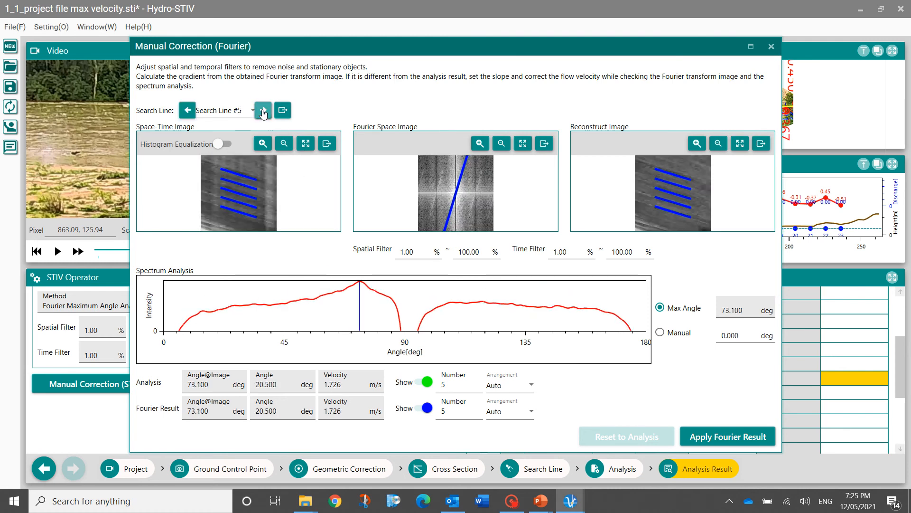
left_click(263, 110)
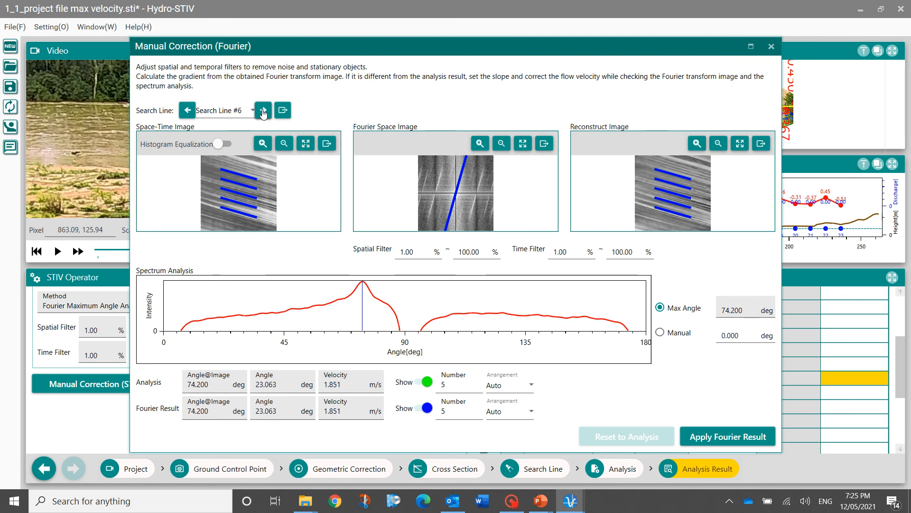
left_click(263, 110)
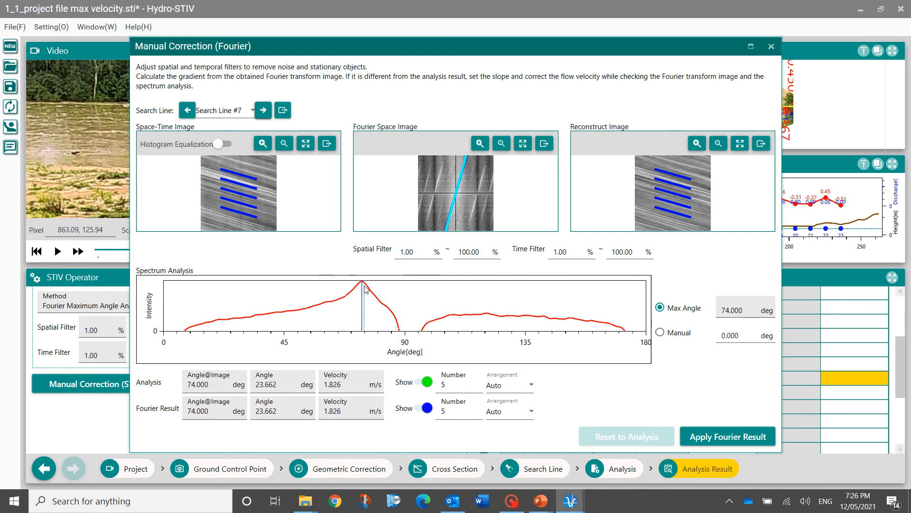
Step: Go through the following search lines up to Search Line #15 and examine its spectrum around the maximum angle
left_click(263, 110)
left_click(262, 110)
left_click(263, 110)
left_click(263, 110)
left_click(262, 110)
left_click(262, 110)
left_click(262, 109)
left_click(264, 111)
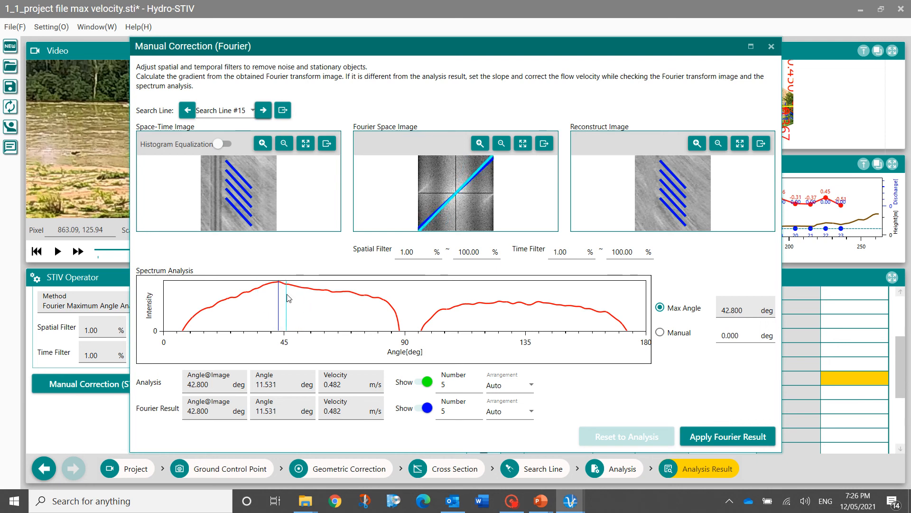
Step: Try a manual angle of about 46.07 degrees for the Fourier result of Search Line #15
left_click(662, 333)
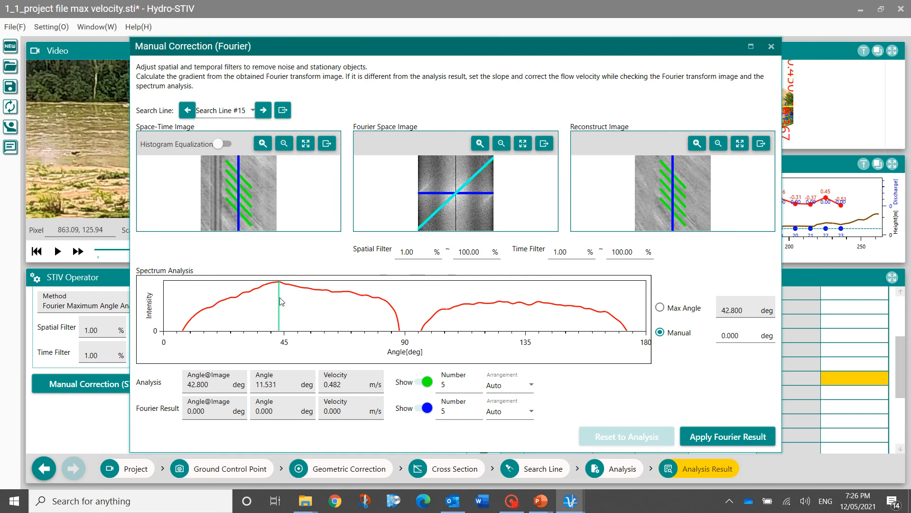
left_click_drag(270, 304, 306, 315)
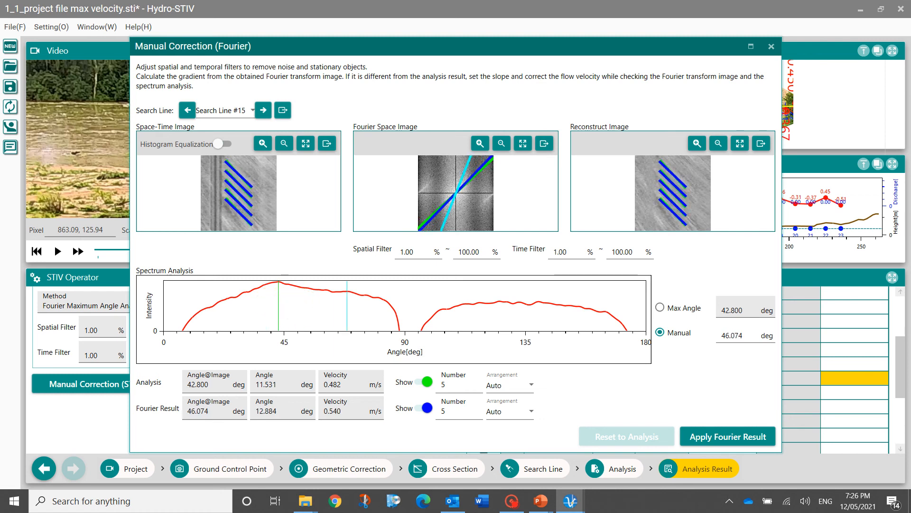
left_click(740, 439)
Step: Try manual angles of about 54.2, 22 and 60.8 degrees on Search Line #16 and close the Fourier correction without applying them
left_click(264, 111)
left_click(263, 111)
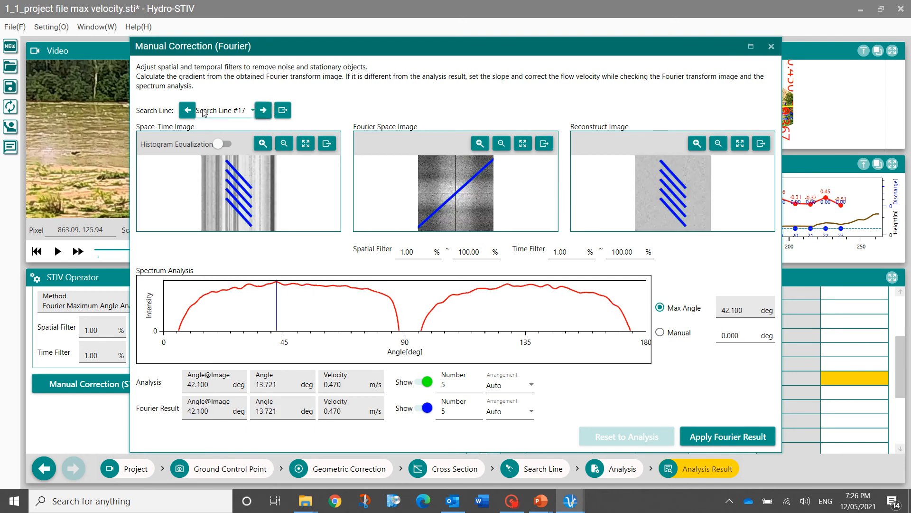
left_click(187, 110)
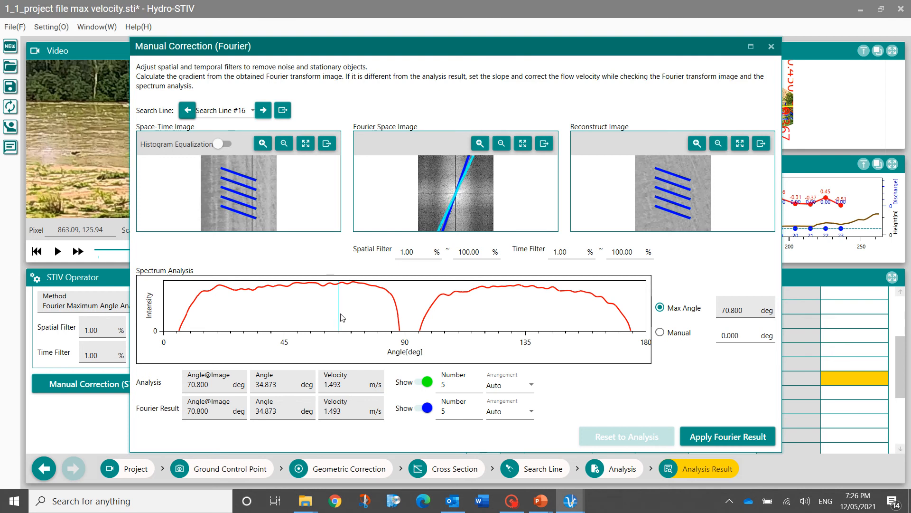
left_click_drag(354, 308, 309, 308)
left_click(660, 332)
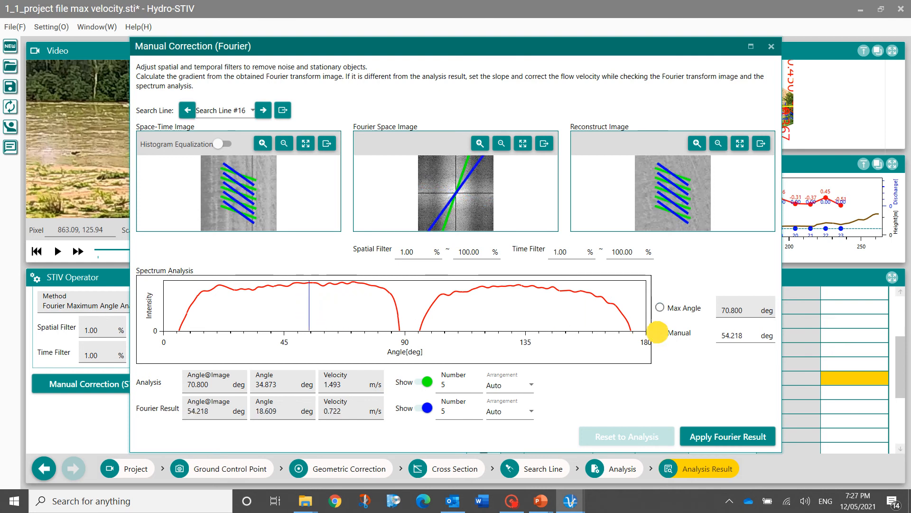
mouse_move(335, 320)
left_mouse_down()
mouse_move(312, 308)
mouse_move(319, 311)
mouse_move(223, 302)
left_mouse_up()
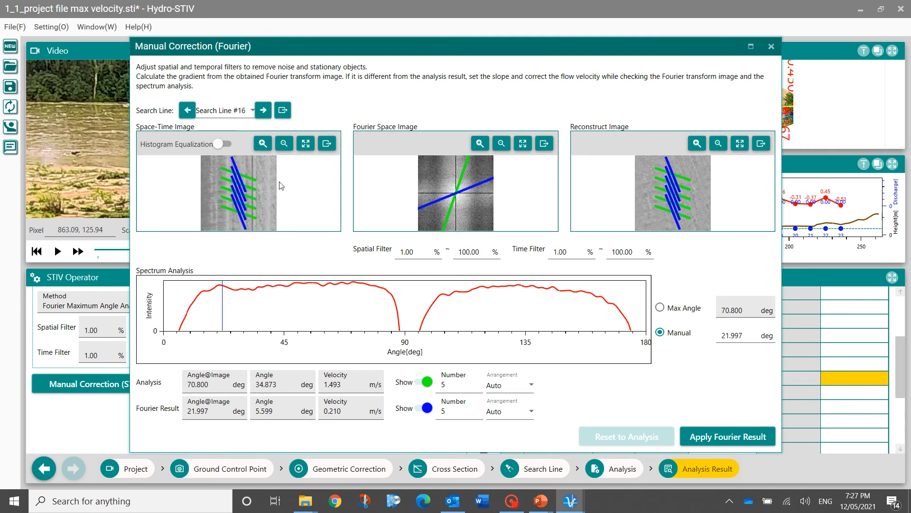
mouse_move(249, 314)
left_mouse_down()
mouse_move(238, 313)
mouse_move(317, 311)
left_mouse_up()
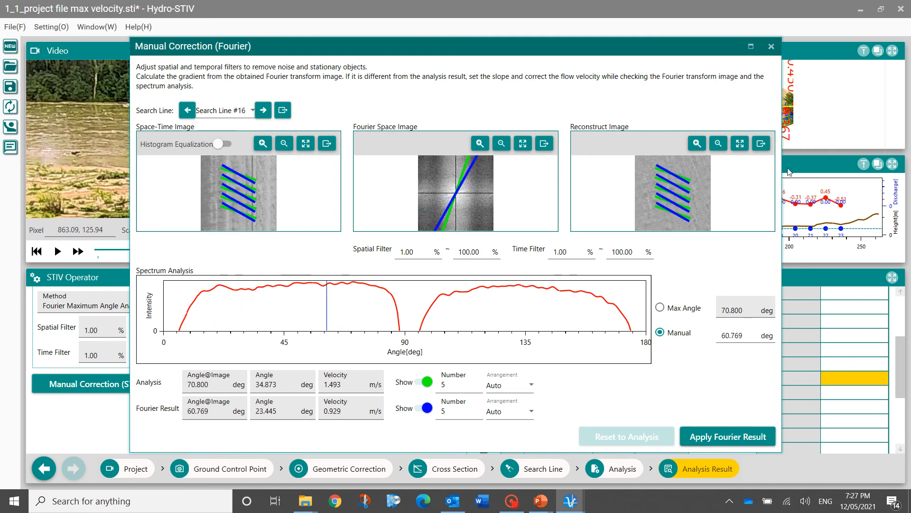
left_click(772, 48)
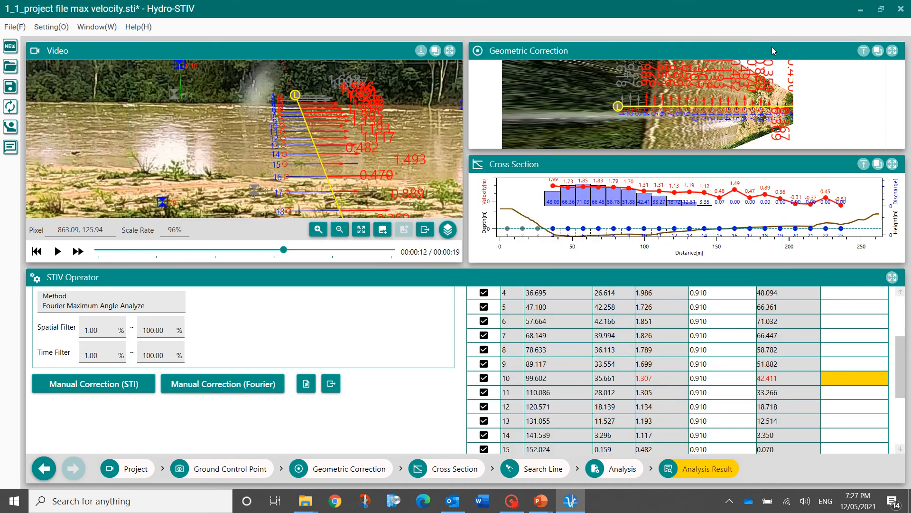
Step: View the velocity vectors on the video at a 50% scale and check the available window options
scroll(250, 170, "up", 1)
scroll(250, 170, "down", 4)
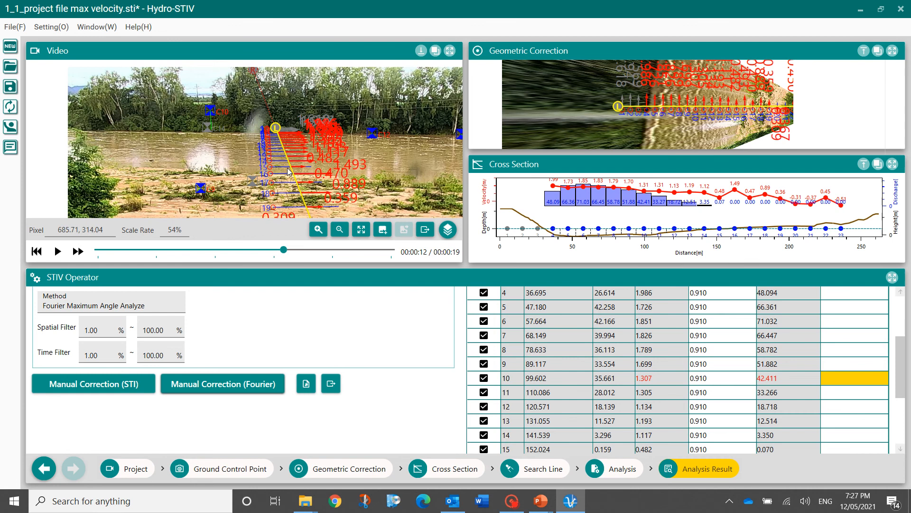
scroll(293, 168, "down", 1)
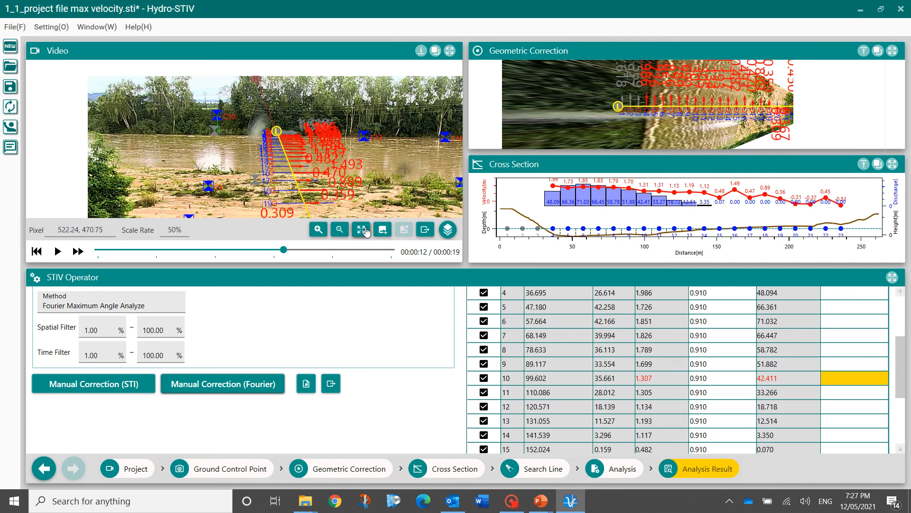
left_click(97, 26)
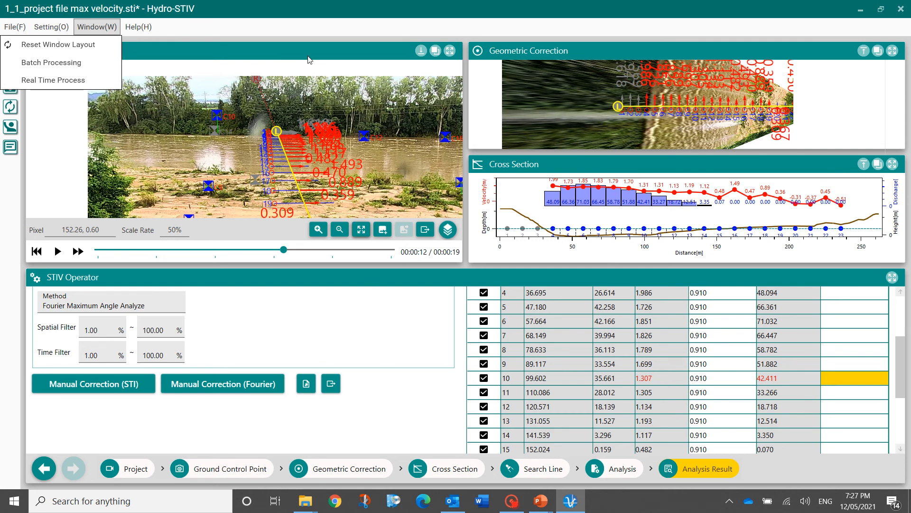
Step: Start opening another project and discard the unsaved changes to the current one
left_click(307, 31)
left_click(475, 307)
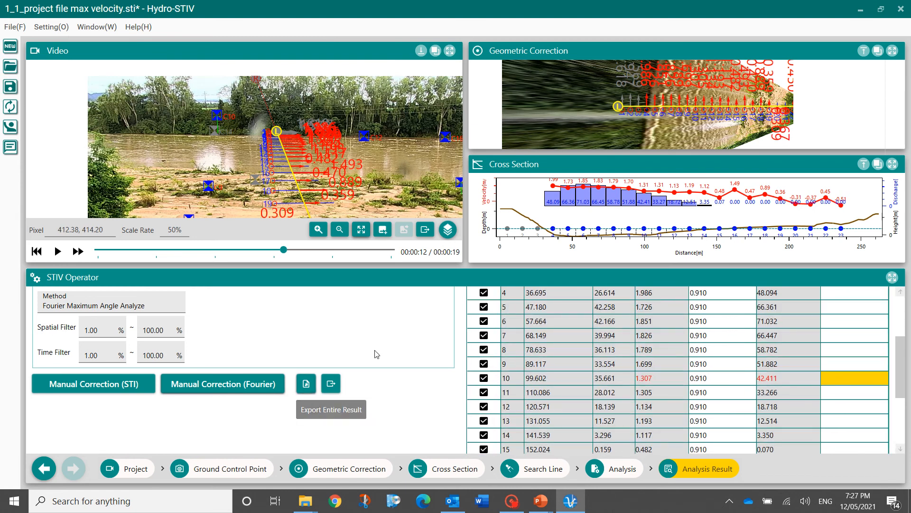
scroll(361, 364, "up", 2)
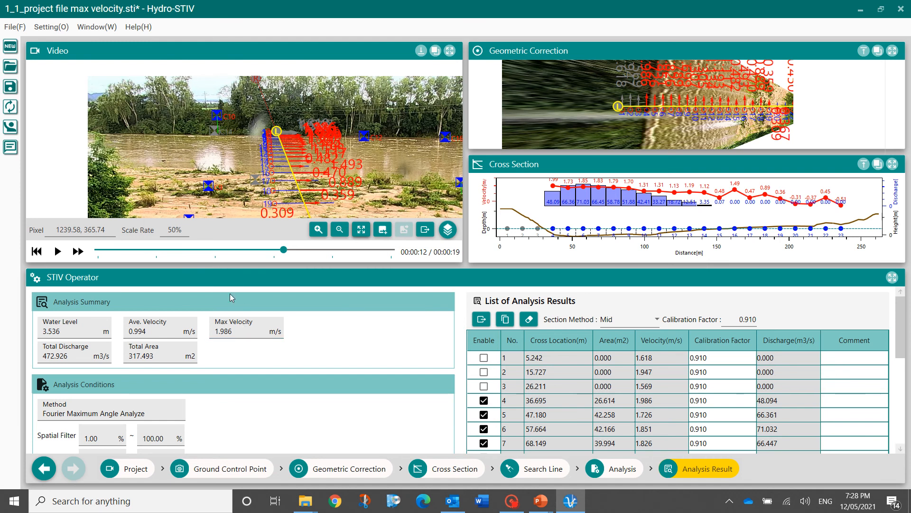
left_click(13, 26)
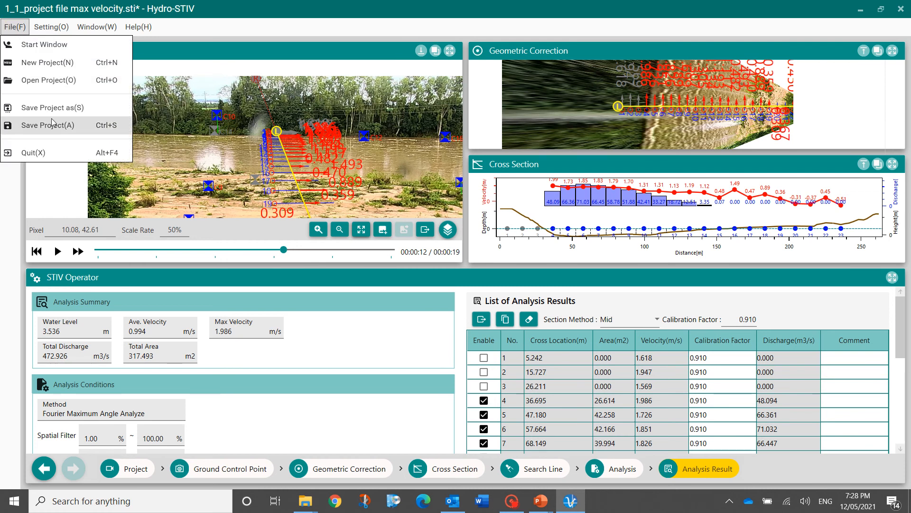
left_click(45, 81)
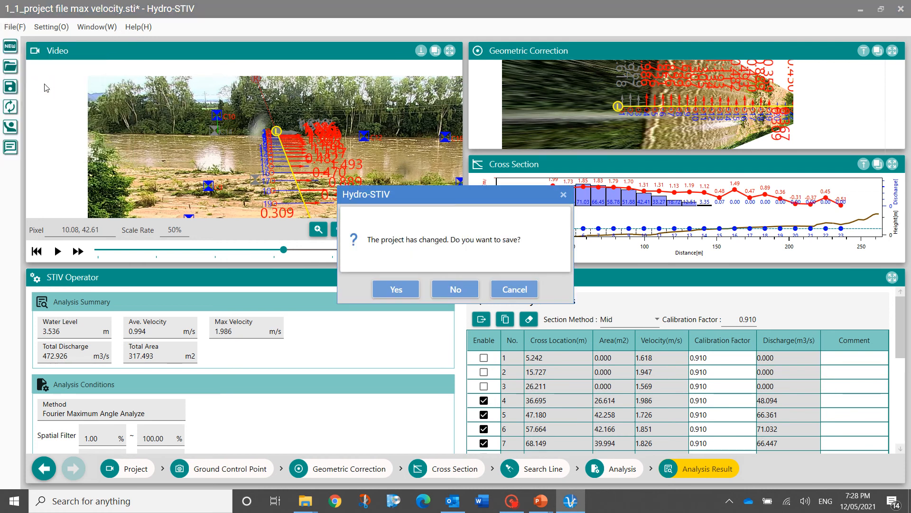
left_click(455, 289)
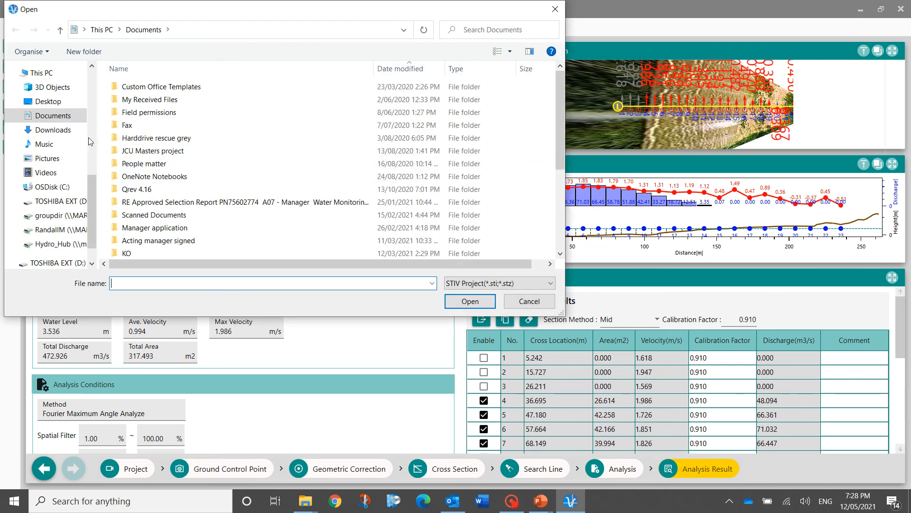
Step: Open the west norm project file from the WN 1 folder on the Desktop
left_click(48, 101)
scroll(148, 140, "down", 2)
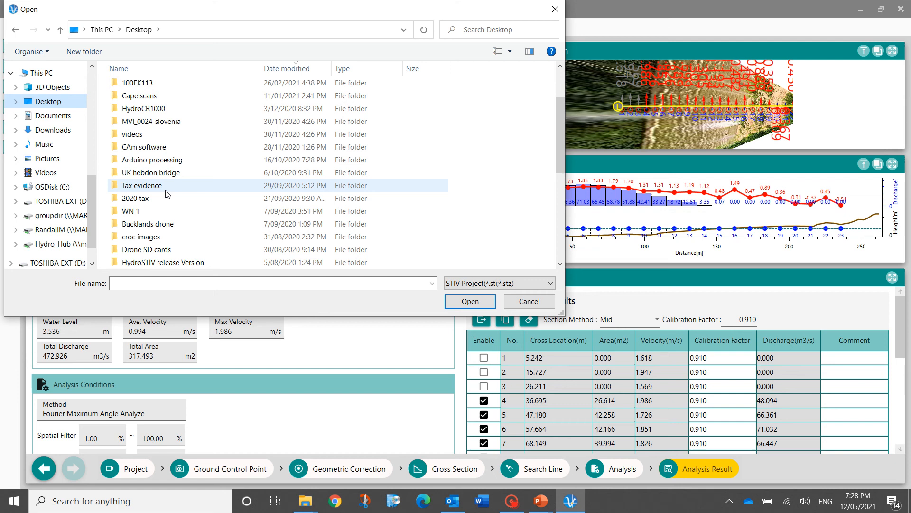
left_click(147, 210)
double_click(147, 211)
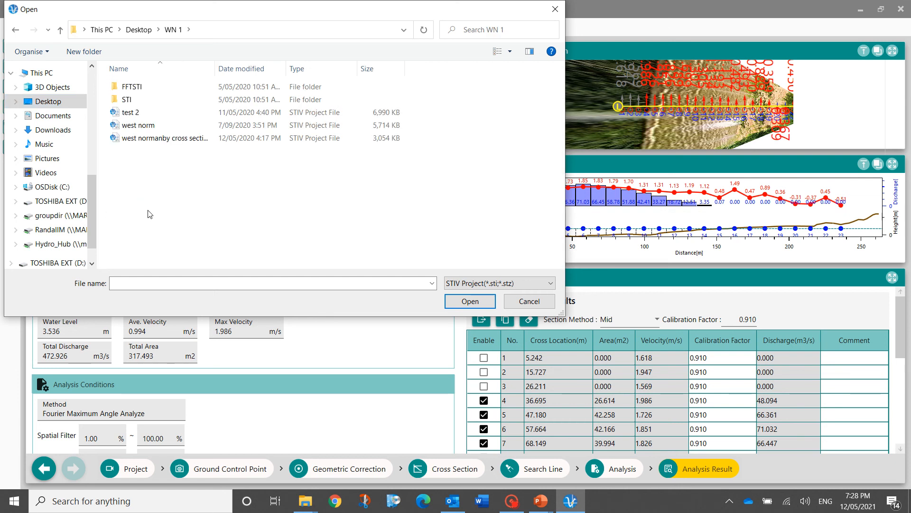
double_click(143, 128)
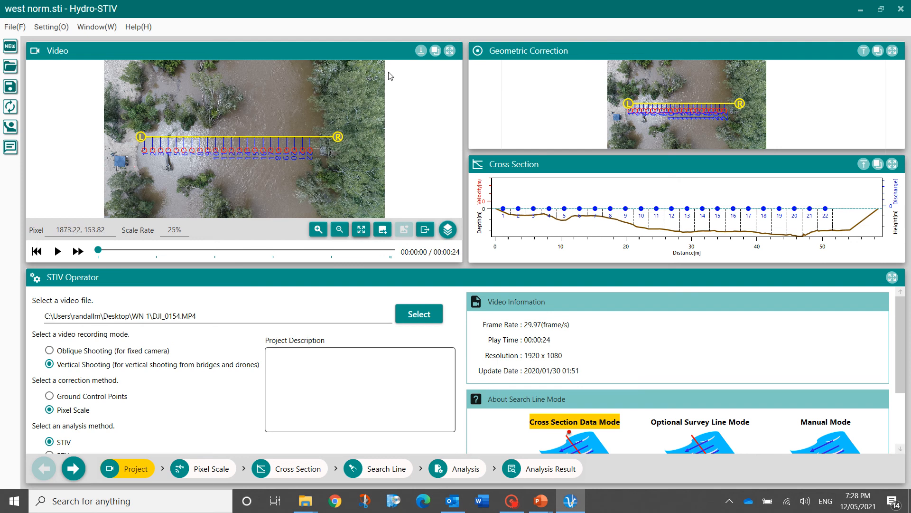
Step: Enlarge the drone video, play it through to the end and return to the normal window layout
left_click(450, 52)
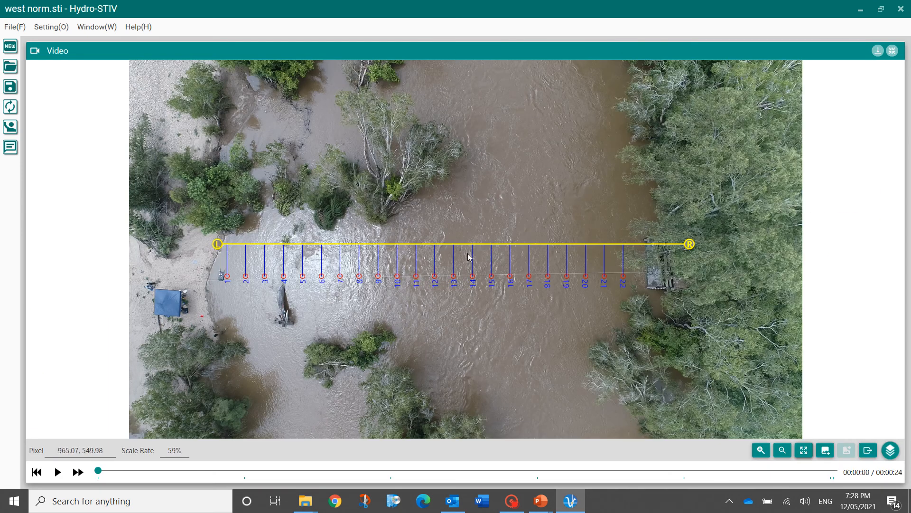
scroll(496, 259, "up", 2)
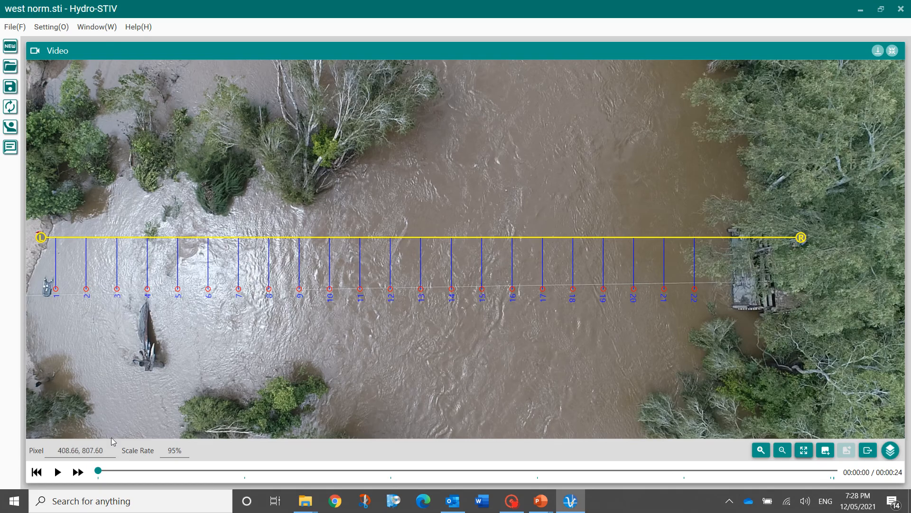
left_click(56, 474)
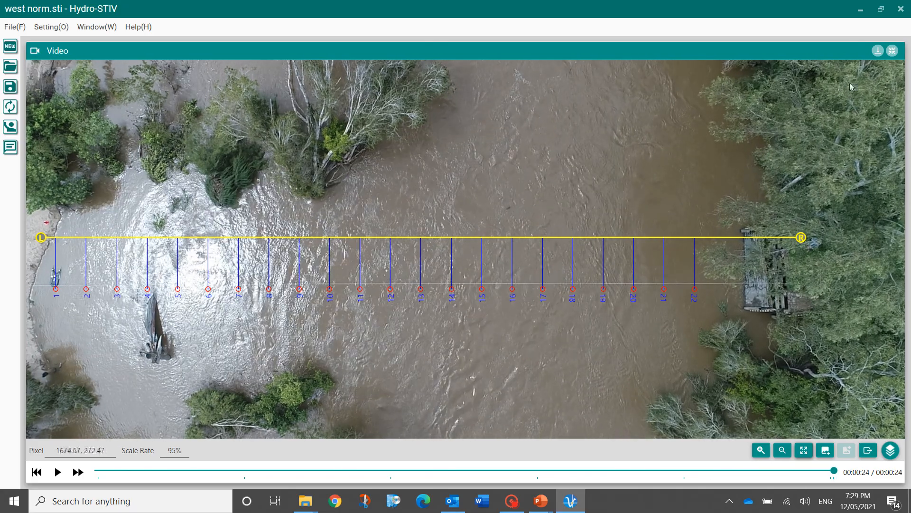
left_click(892, 51)
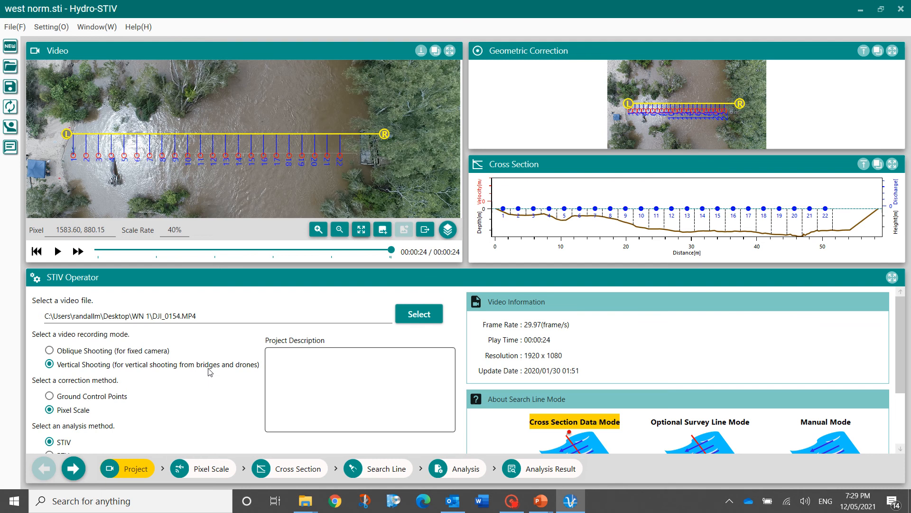
Step: Review the project's recording, correction, analysis and search line methods, and open the pixel scale settings
scroll(210, 372, "down", 1)
scroll(210, 372, "down", 2)
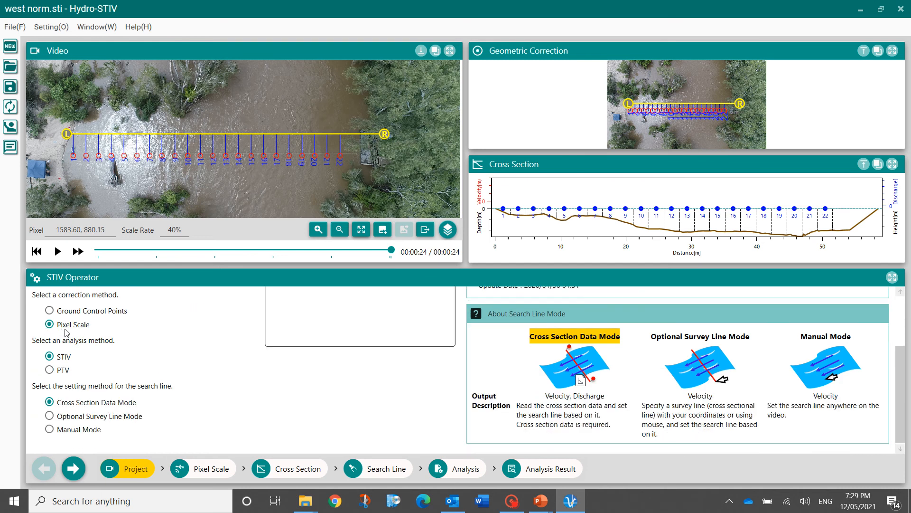
scroll(60, 340, "up", 1)
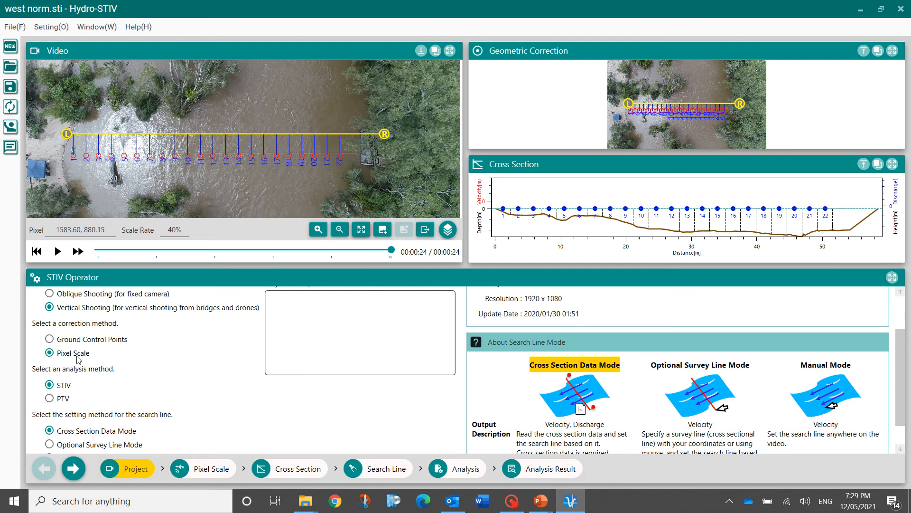
left_click(205, 470)
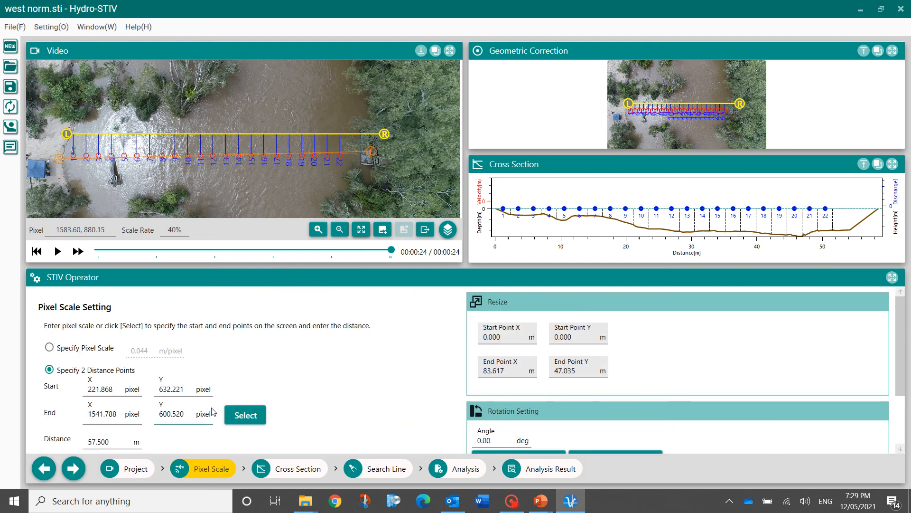
scroll(217, 363, "down", 1)
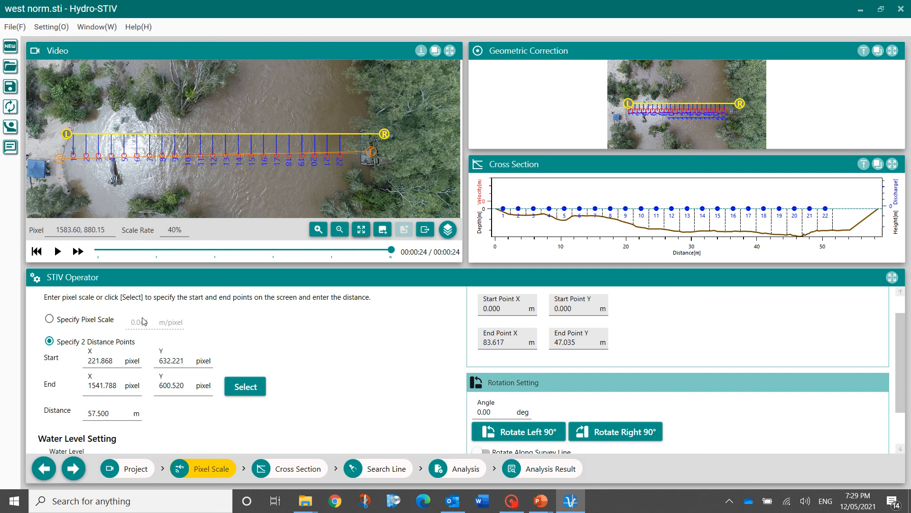
Step: Switch to Specify Pixel Scale, accepting the reset of the geometric correction, and return to Specify 2 Distance Points
left_click(50, 319)
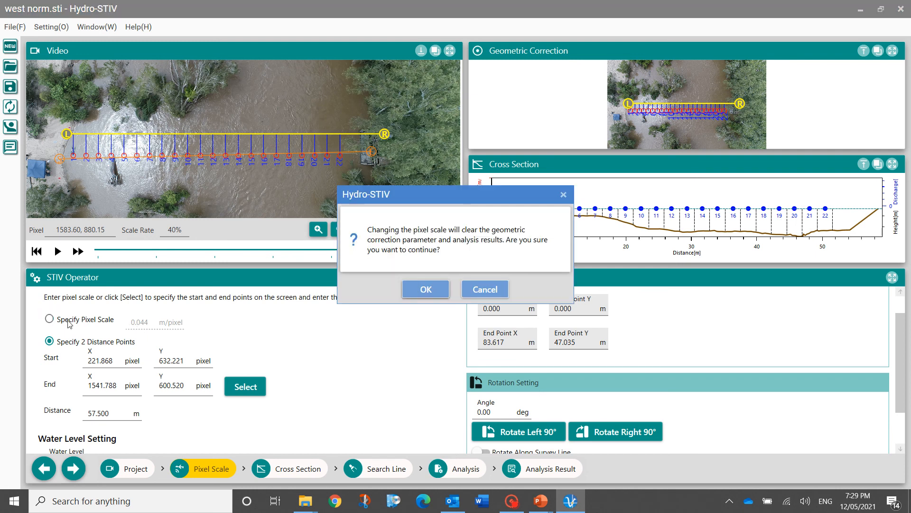
left_click(411, 290)
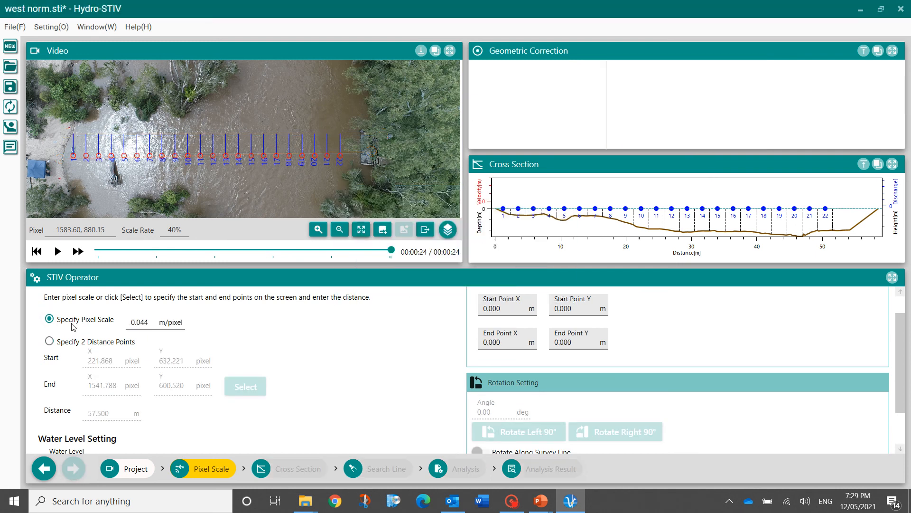
left_click(50, 341)
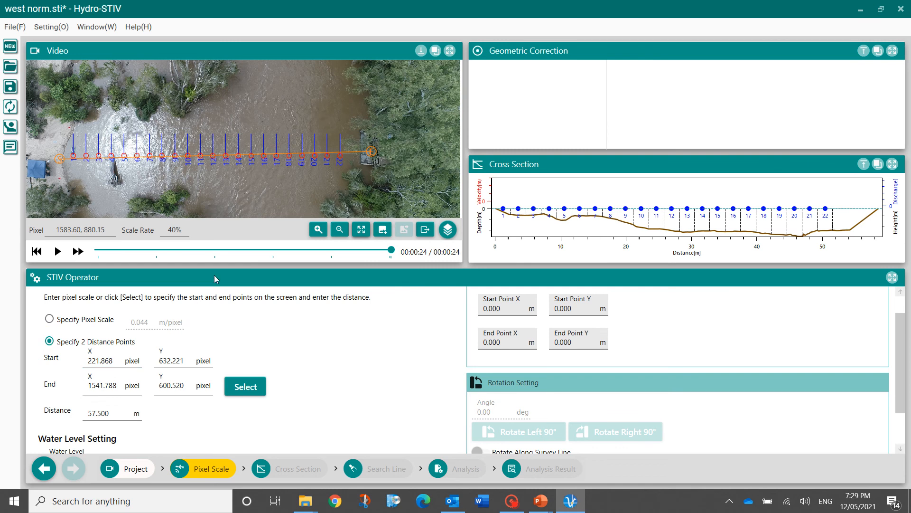
Step: Redefine the two distance points across the river from about pixel 261, 543 on the sandy bank to about 1498, 529 at the opposite structure
scroll(260, 347, "up", 1)
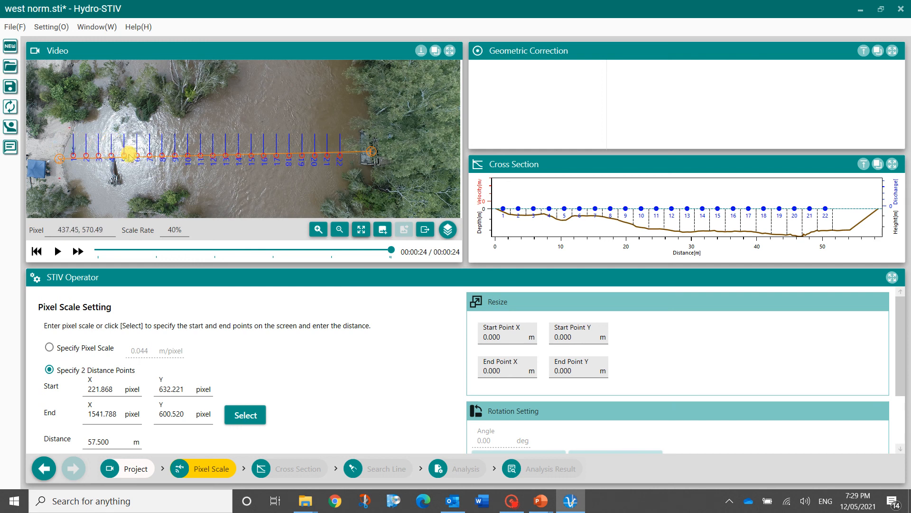
left_click(245, 415)
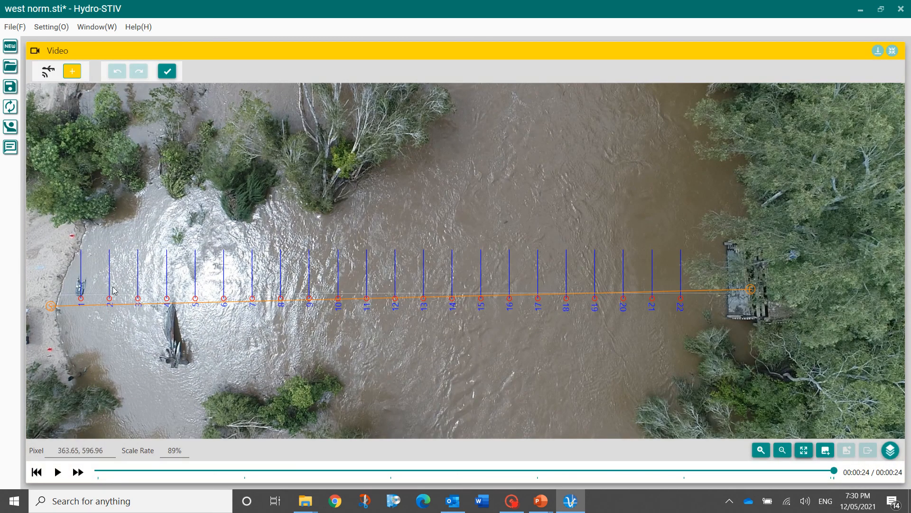
left_click(71, 259)
left_click_drag(72, 259, 728, 251)
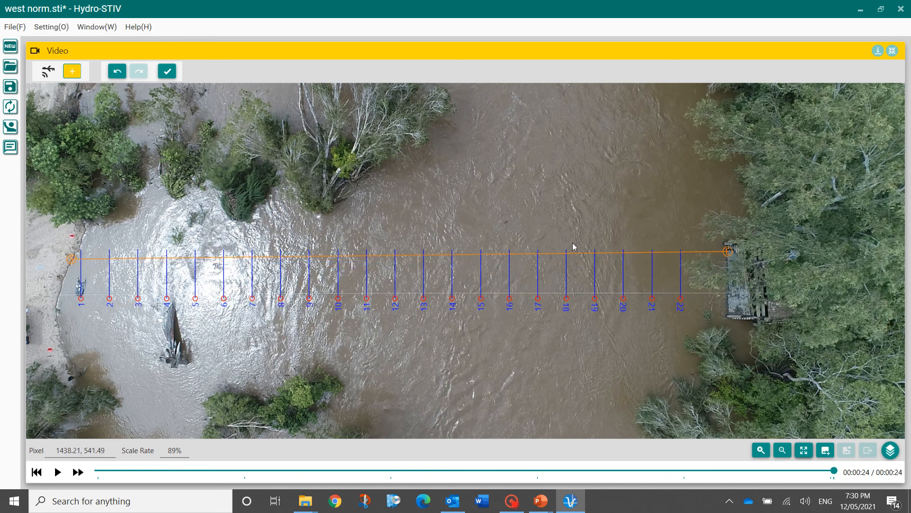
left_click(167, 71)
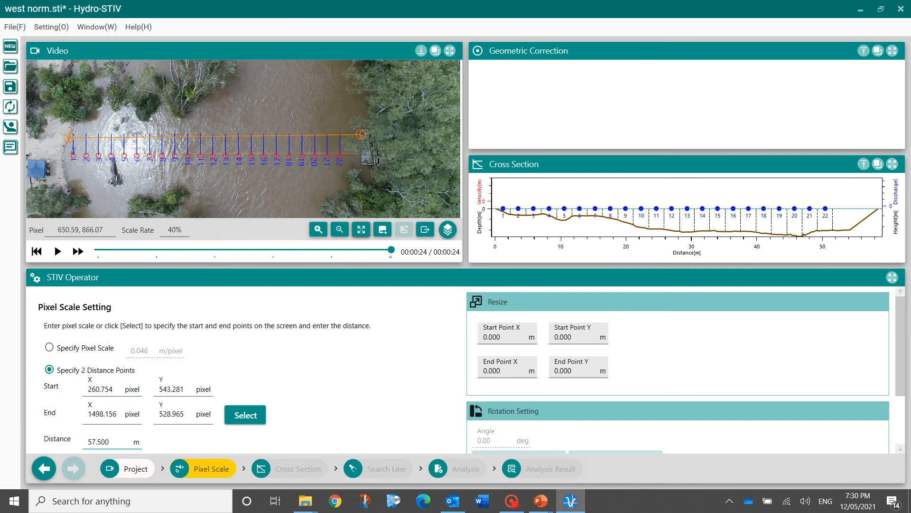
Step: Examine the new distance line and the bank markers in the enlarged video, checking both ends across the river
scroll(159, 442, "down", 1)
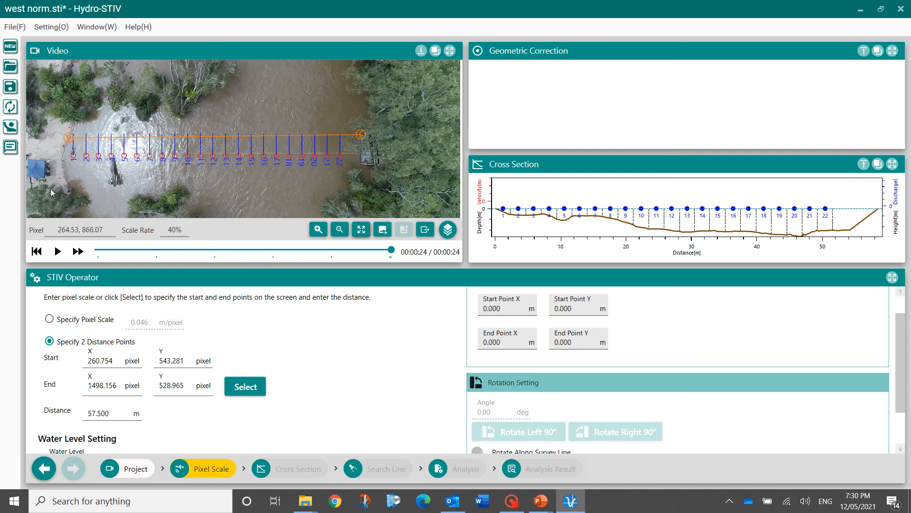
scroll(69, 138, "up", 3)
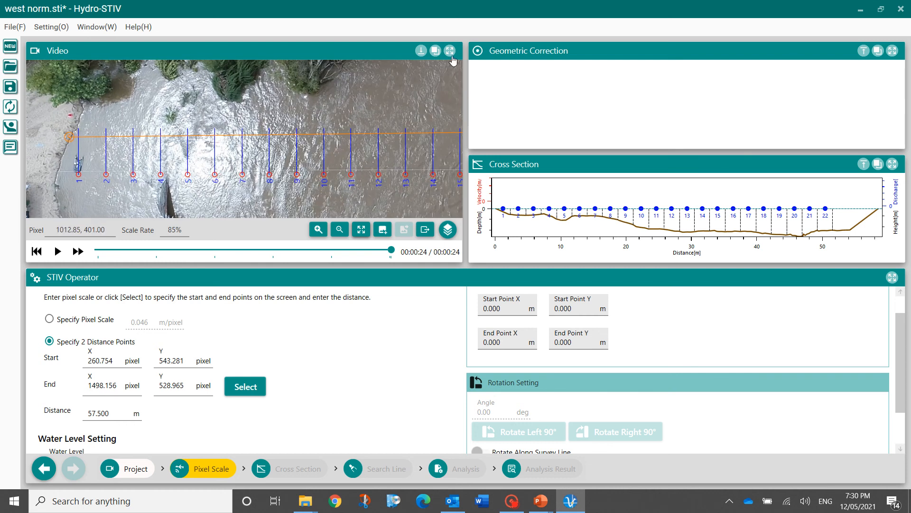
left_click(450, 50)
left_click(78, 267)
left_click_drag(77, 268, 254, 232)
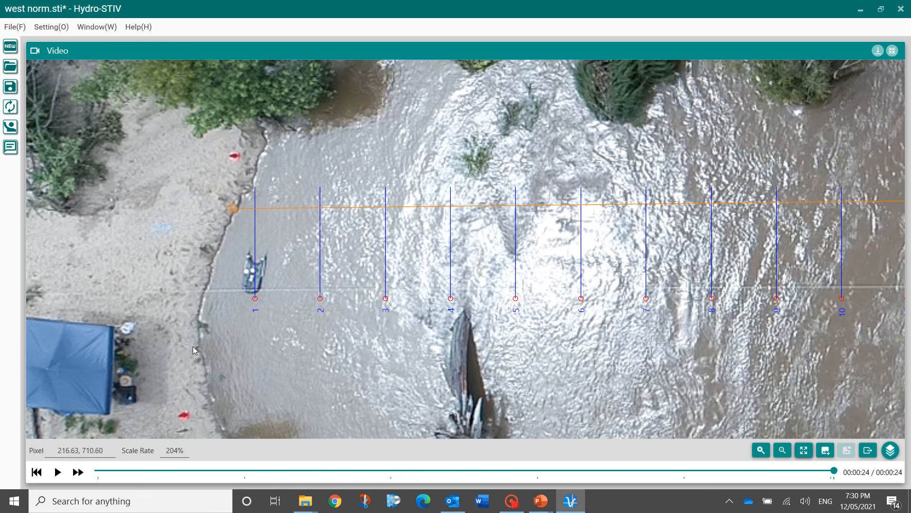
scroll(233, 320, "down", 3)
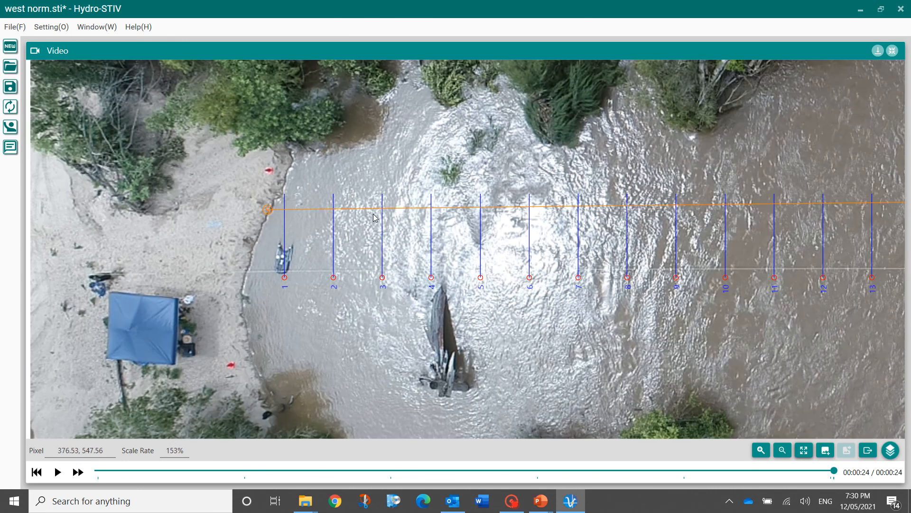
left_click_drag(571, 247, 414, 266)
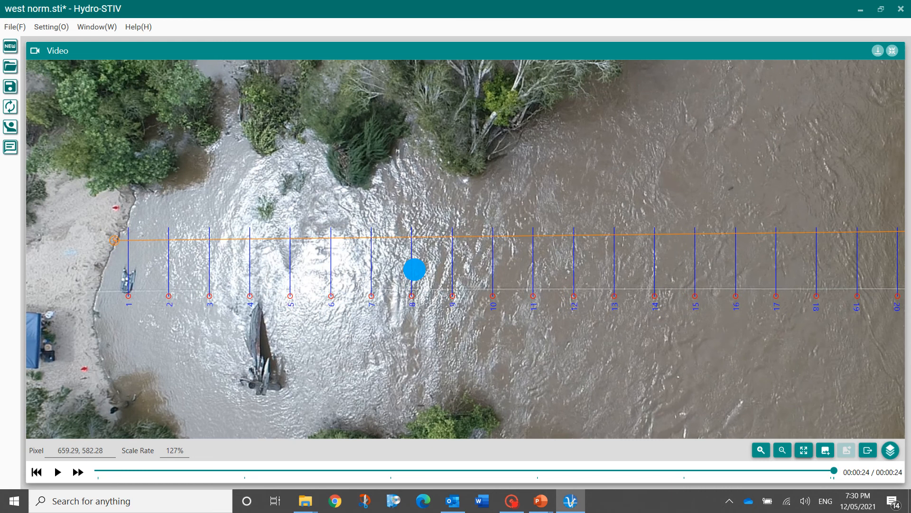
scroll(491, 283, "down", 3)
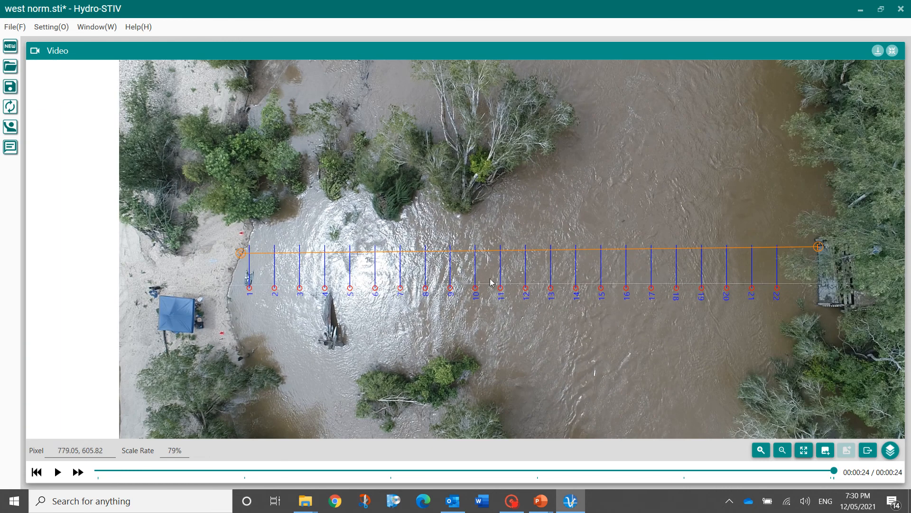
left_click(892, 50)
Step: Apply the pixel scale from the two distance points and check the enlarged geometric correction image
scroll(269, 366, "down", 1)
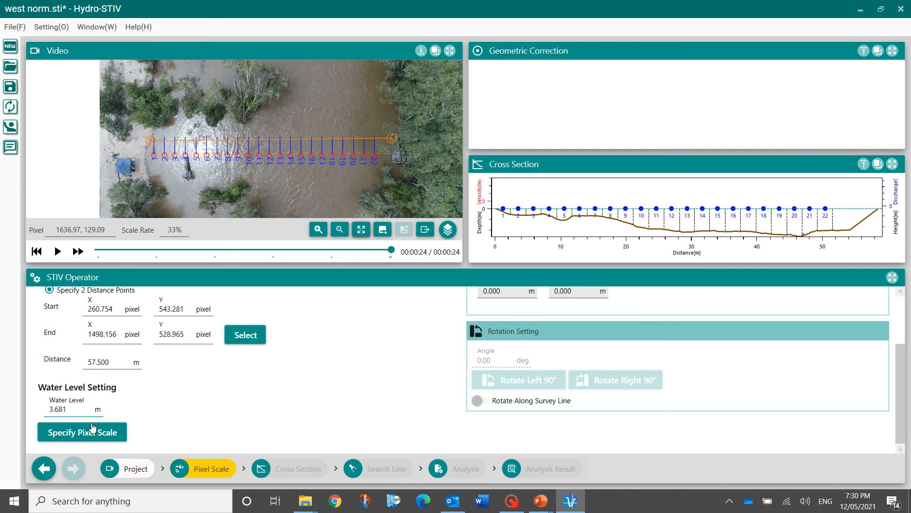
left_click(84, 438)
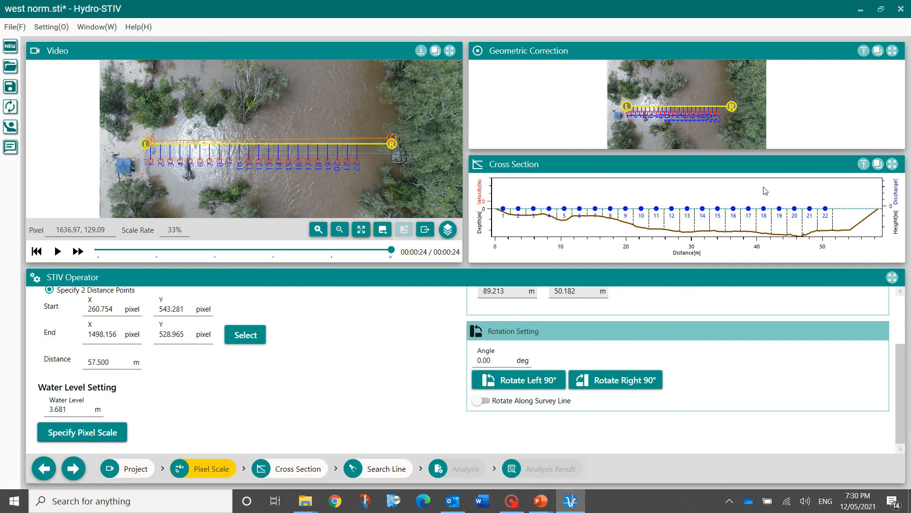
left_click(892, 52)
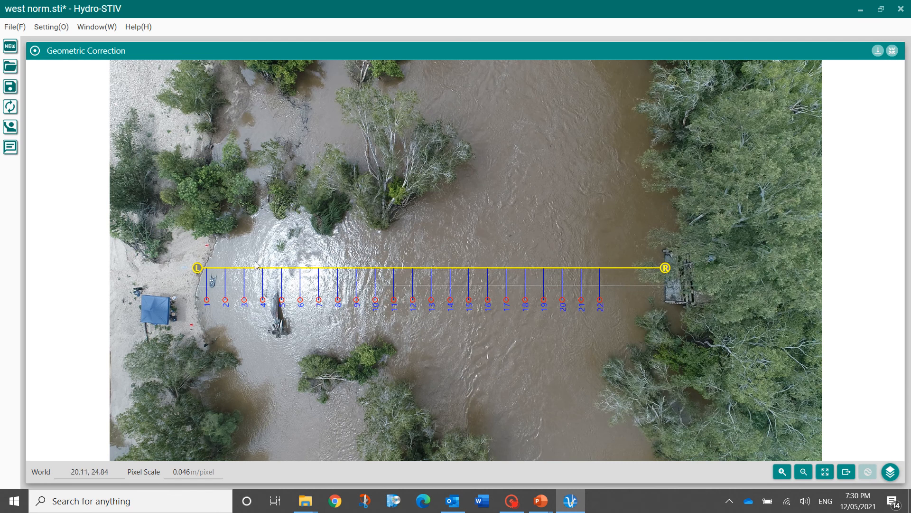
left_click(892, 51)
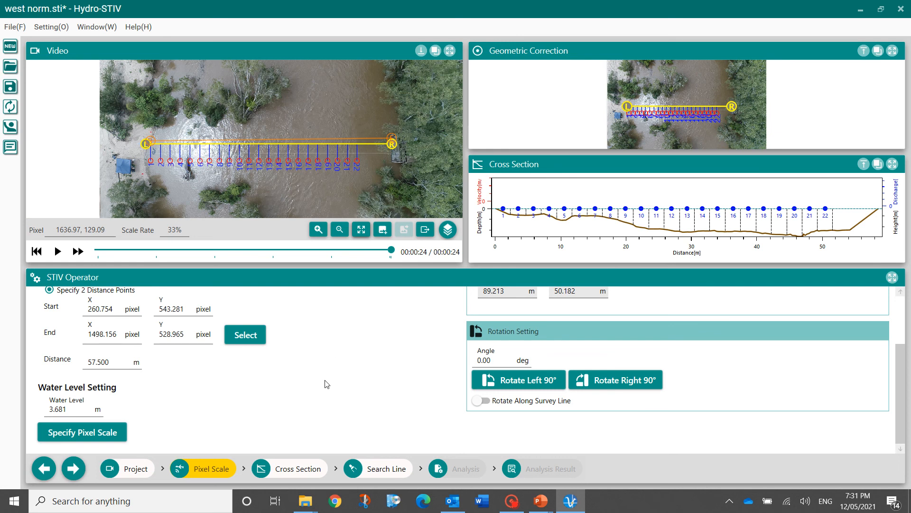
Step: Look over the pixel scale settings once more and open the cross section settings
scroll(325, 384, "up", 3)
scroll(377, 376, "down", 3)
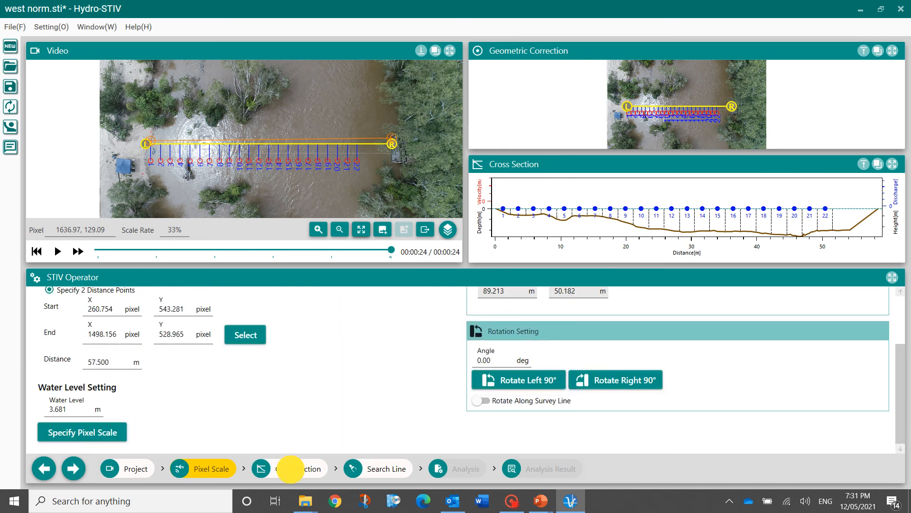
left_click(292, 470)
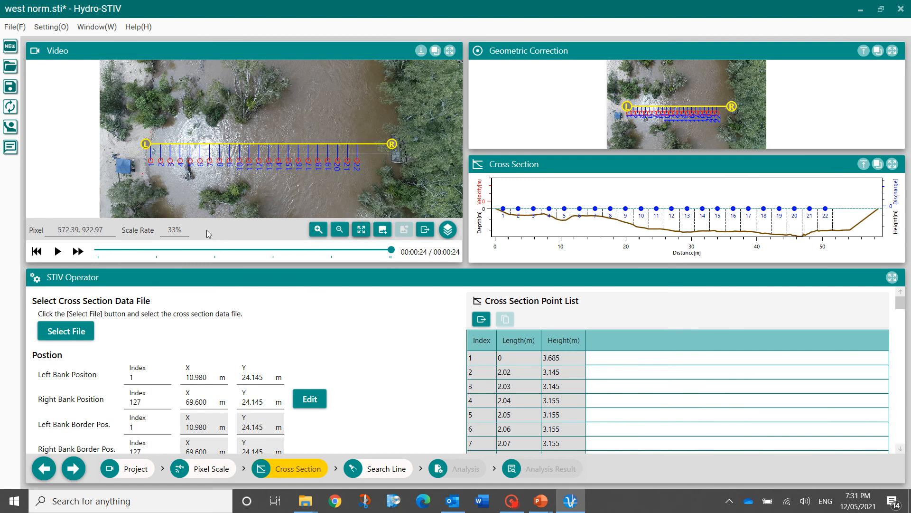
Step: Open the left and right bank positions for editing, accepting that the current search lines, float sections and analysis results are cleared
scroll(329, 351, "down", 1)
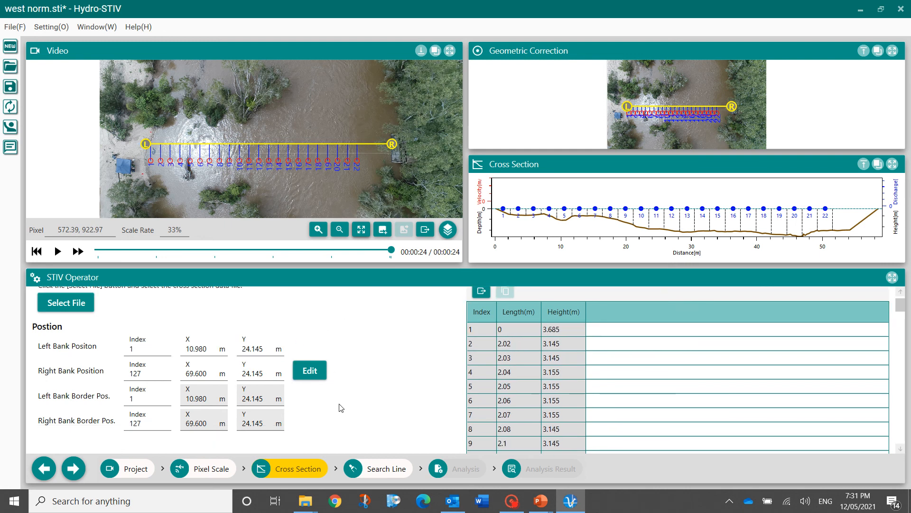
left_click(310, 376)
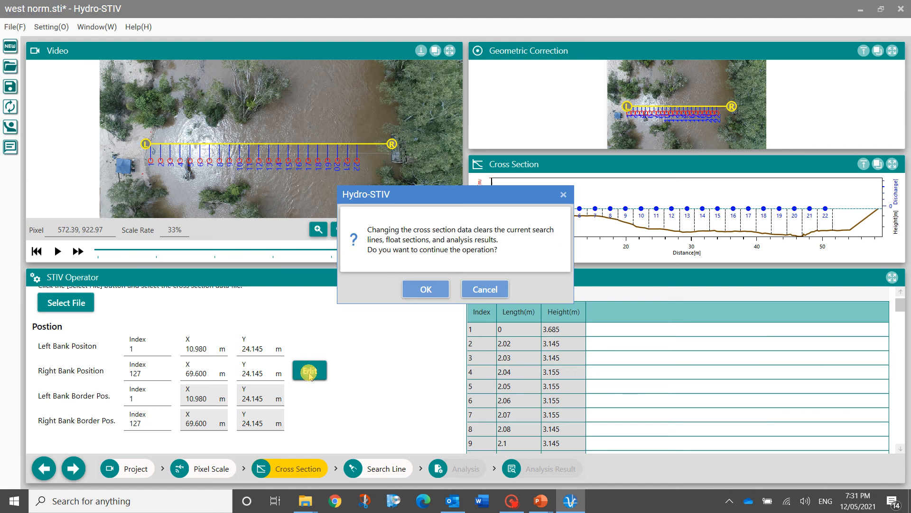
left_click(424, 288)
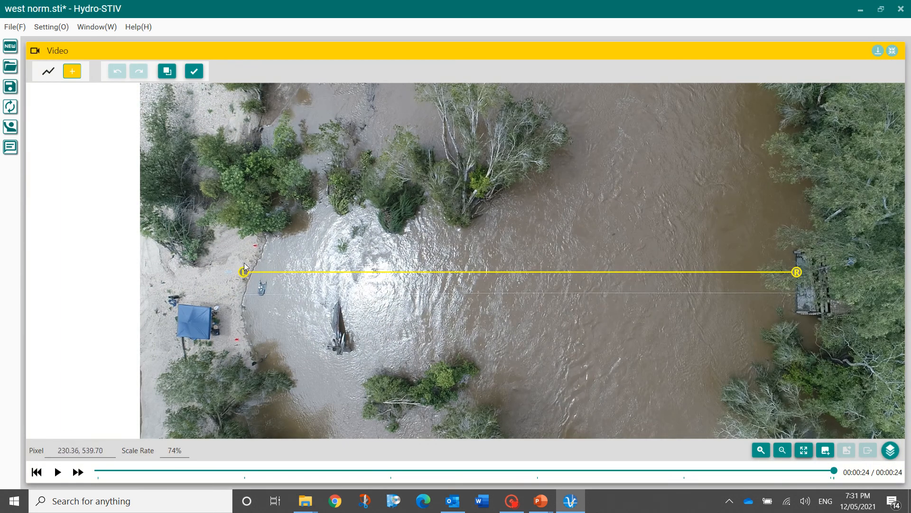
Step: Try shifting the left and right bank points down to the level of the blue tent, and undo both moves
mouse_move(249, 272)
left_mouse_down()
mouse_move(320, 234)
mouse_move(539, 280)
mouse_move(721, 227)
mouse_move(795, 256)
mouse_move(802, 270)
left_mouse_up()
left_click_drag(245, 312, 456, 313)
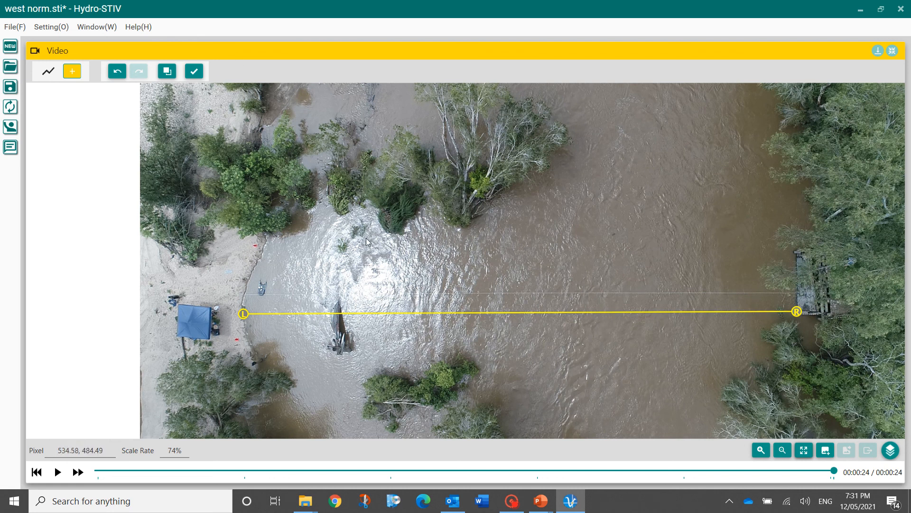
left_click(123, 77)
left_click(122, 77)
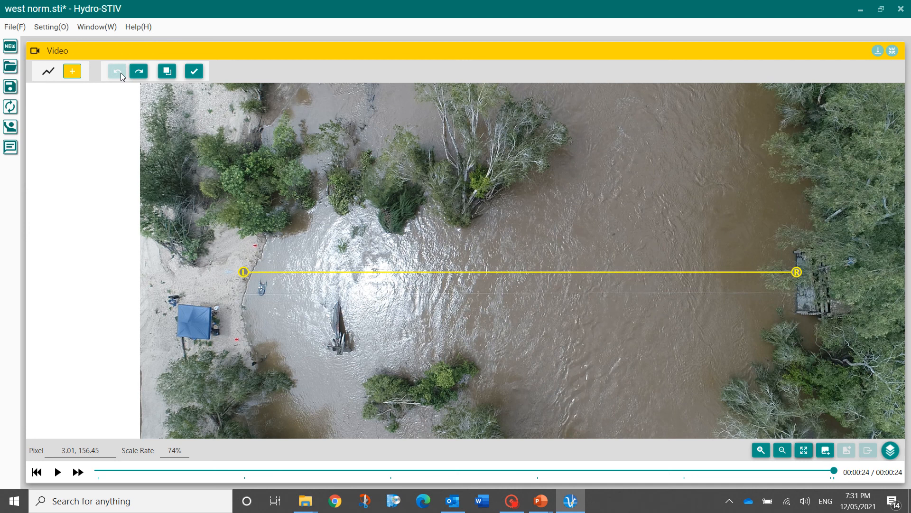
Step: Accept the original bank line and move on to the search line settings
left_click(194, 72)
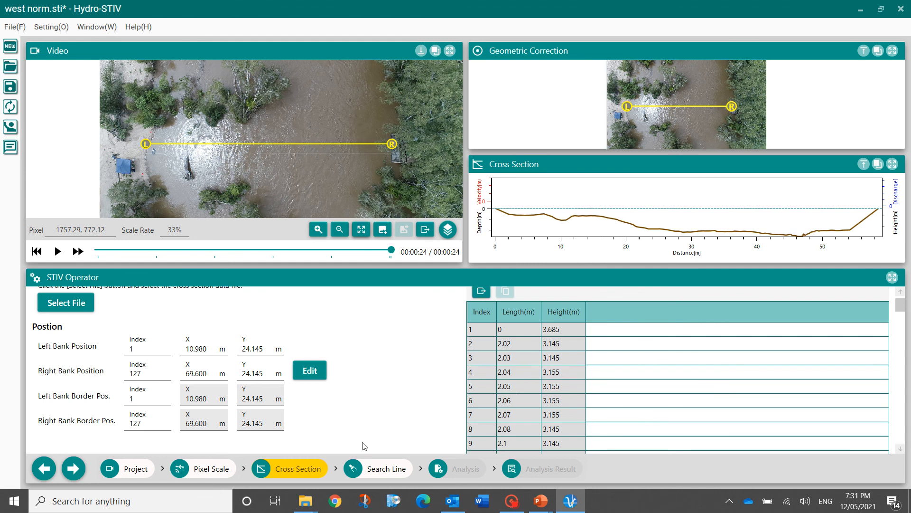
left_click(384, 468)
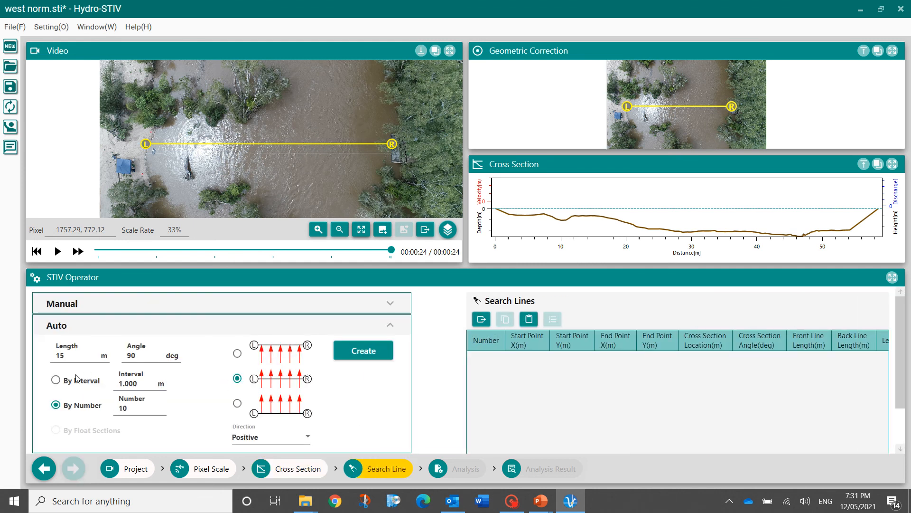
Step: Automatically create 20 search lines, each 5 m long, across the section and make their space-time images
left_click(72, 357)
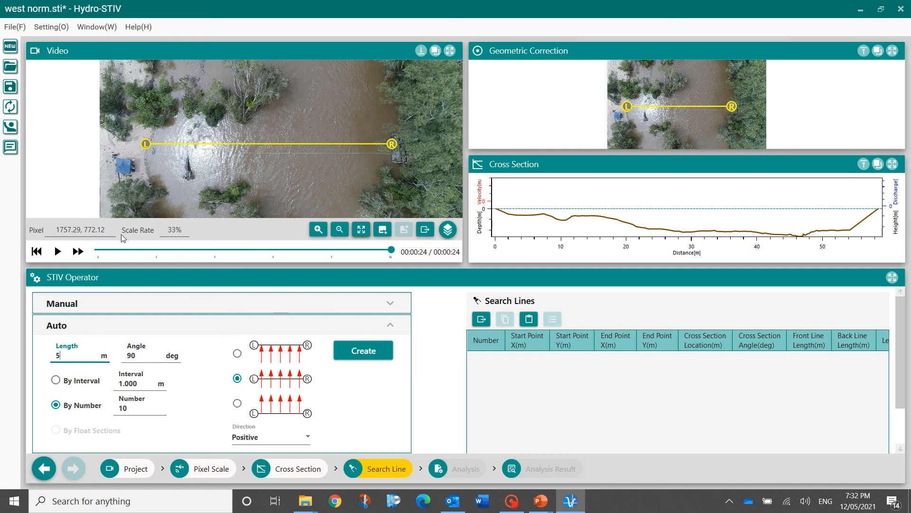
type("5")
left_click(128, 406)
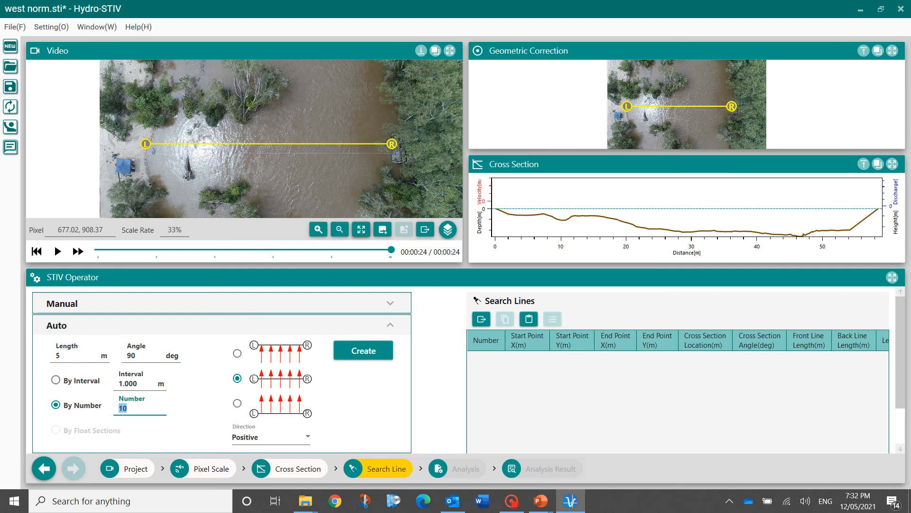
type("20")
left_click(369, 352)
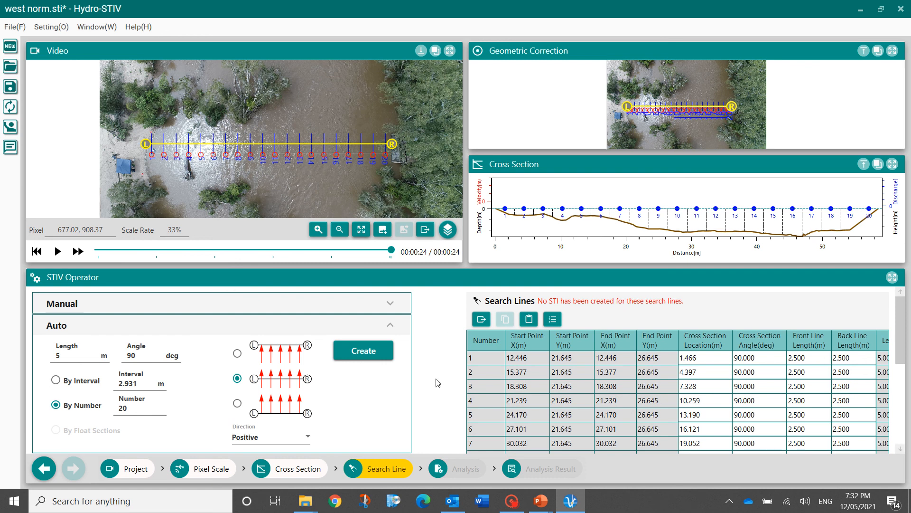
left_click(356, 352)
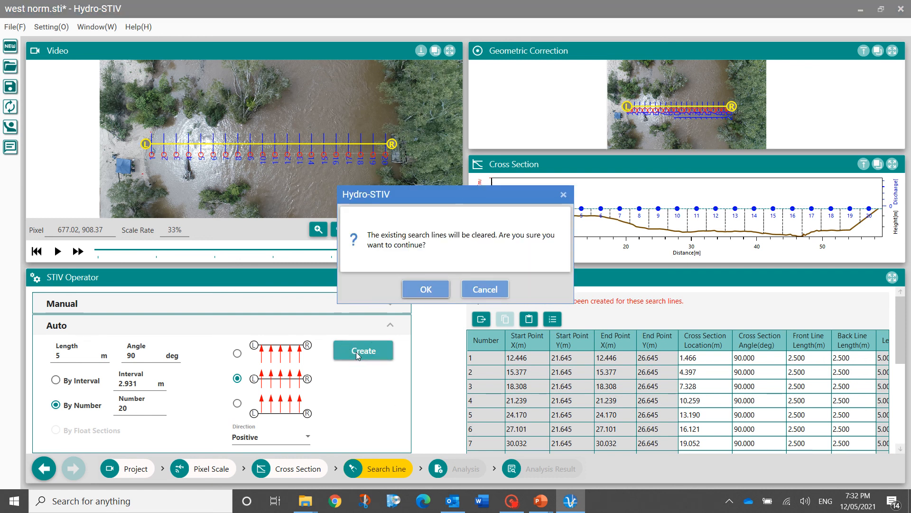
left_click(415, 288)
scroll(400, 328, "down", 2)
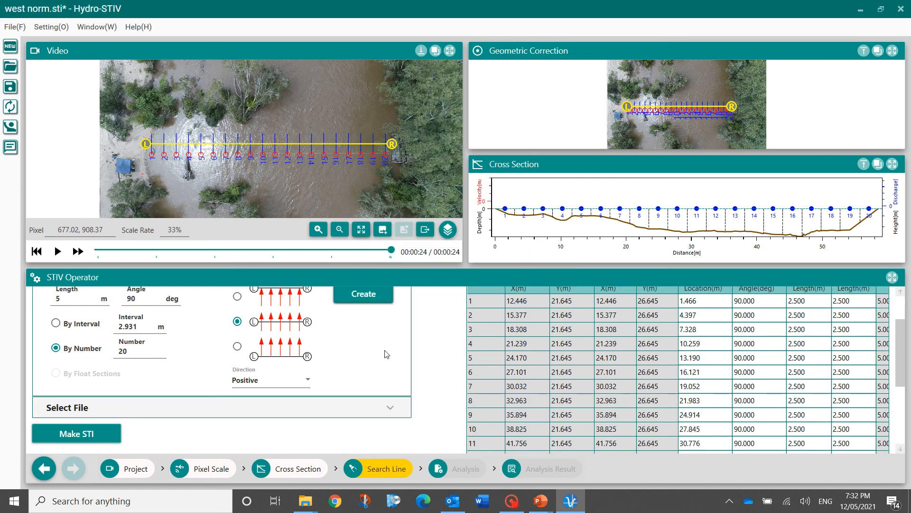
left_click(100, 433)
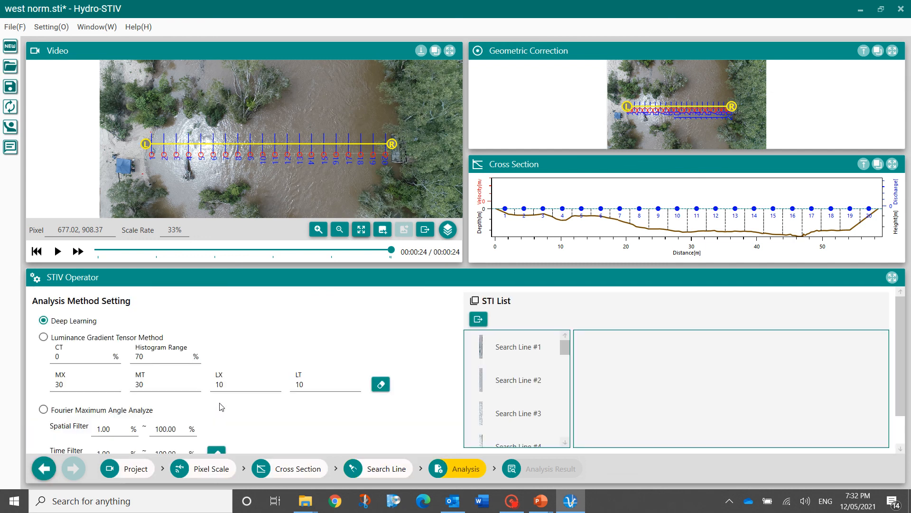
Step: Run the analysis with the Fourier Maximum Angle Analyze method and look over its summary and results
scroll(220, 406, "down", 2)
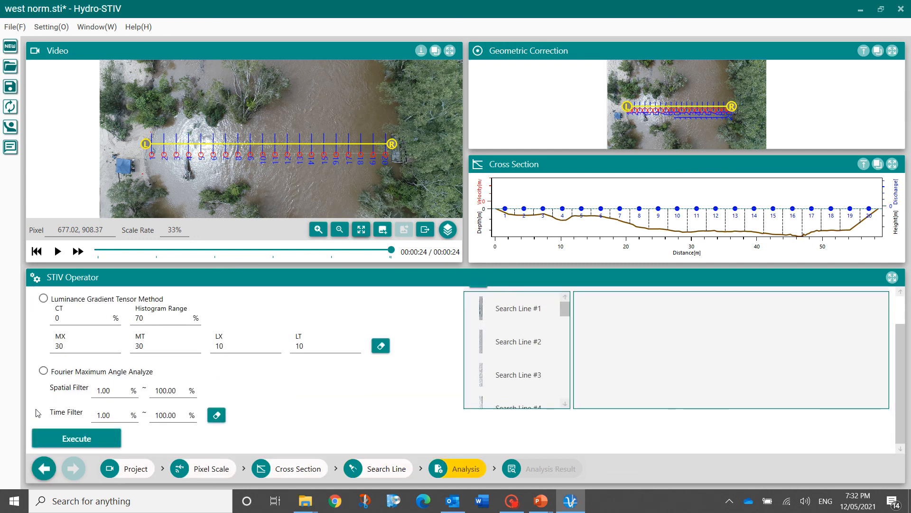
left_click(43, 371)
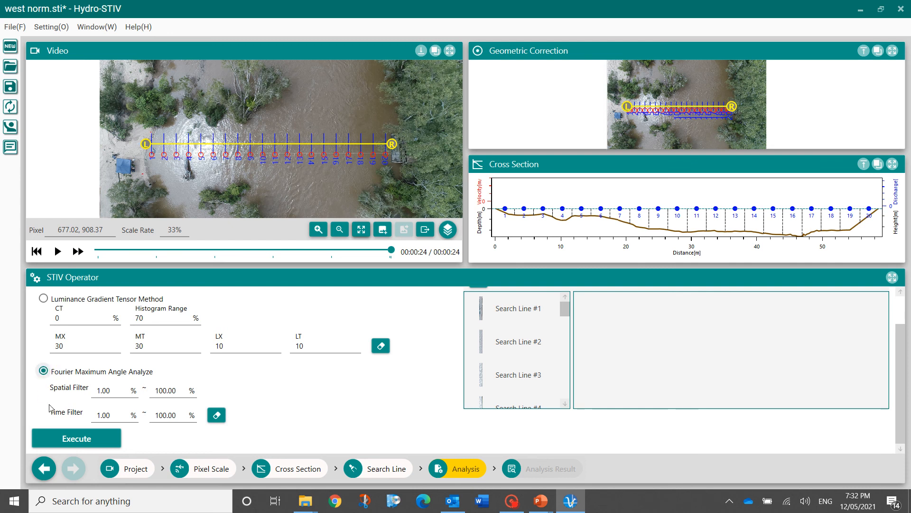
left_click(67, 441)
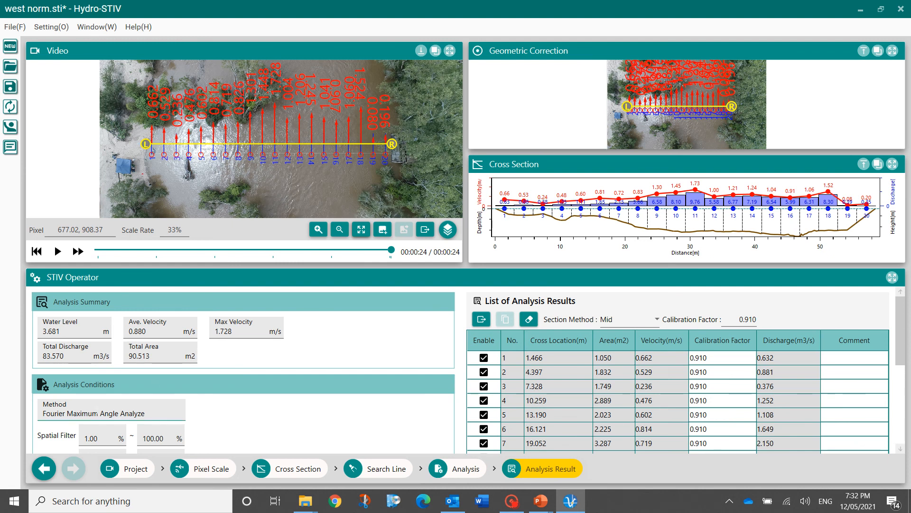
scroll(260, 404, "down", 1)
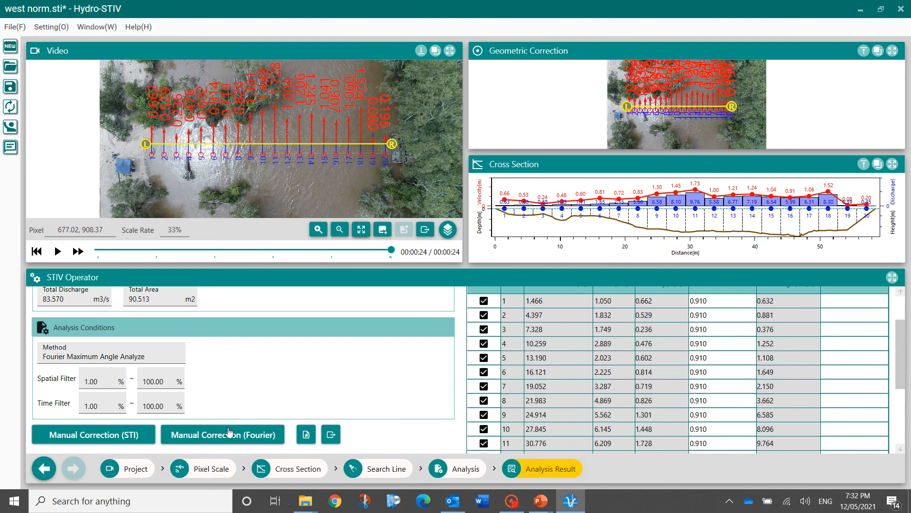
Step: Rerun the analysis with the Deep Learning method and review the new velocity and discharge summary
left_click(451, 468)
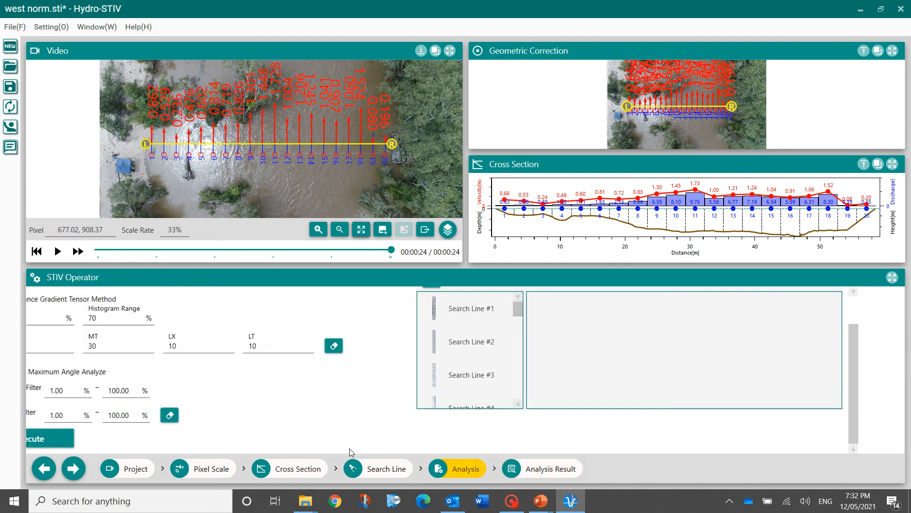
scroll(150, 382, "up", 1)
left_click(44, 322)
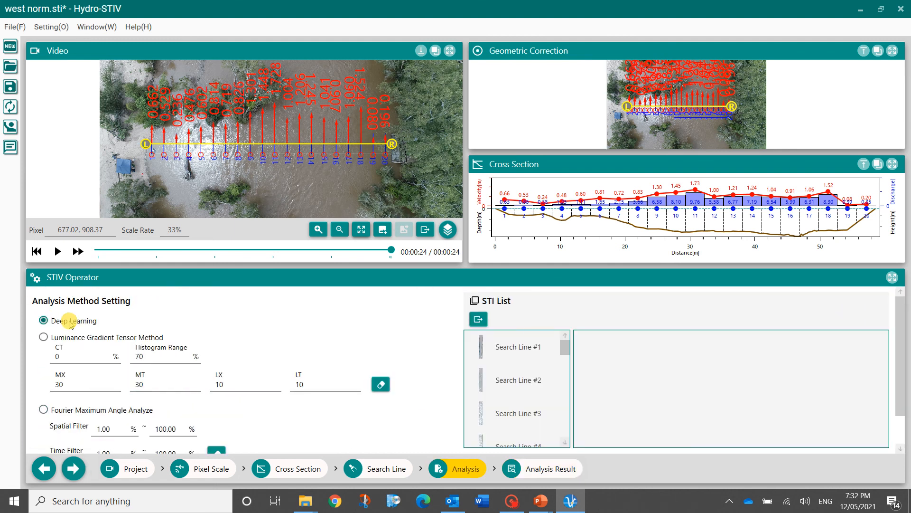
scroll(228, 366, "down", 1)
left_click(76, 437)
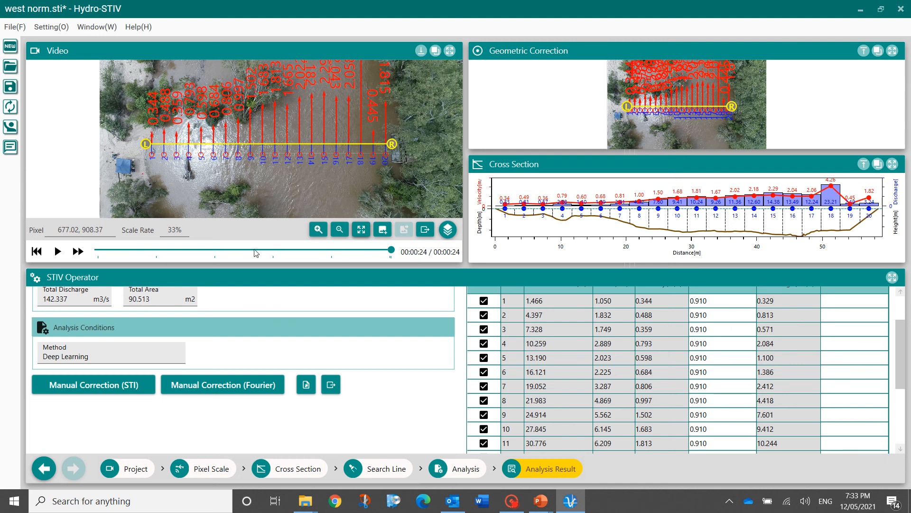
scroll(246, 351, "up", 1)
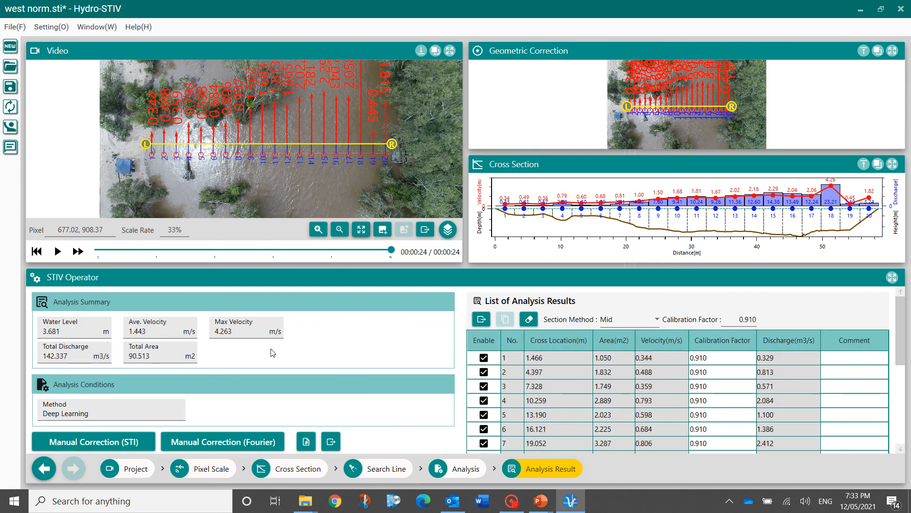
Step: Open the manual STI correction for Search Line #18 and enable histogram equalization on its space-time image
scroll(272, 352, "down", 2)
left_click(119, 357)
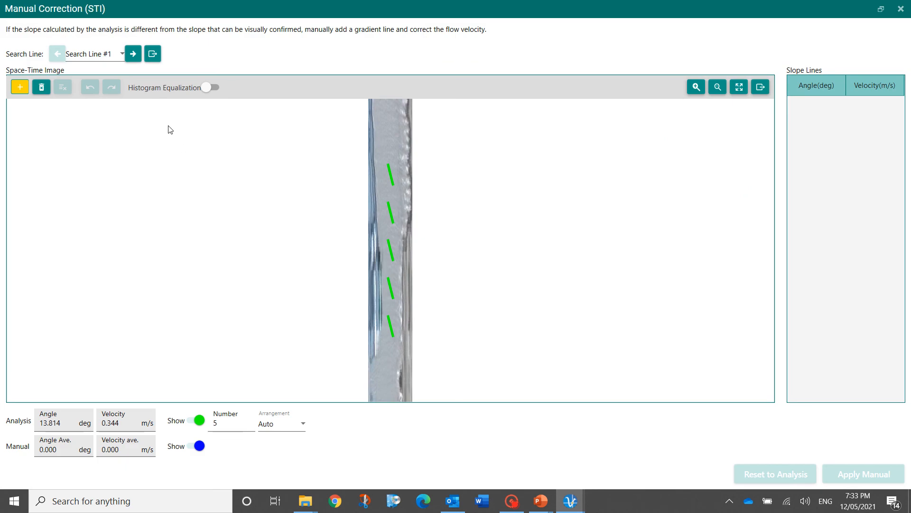
left_click(121, 54)
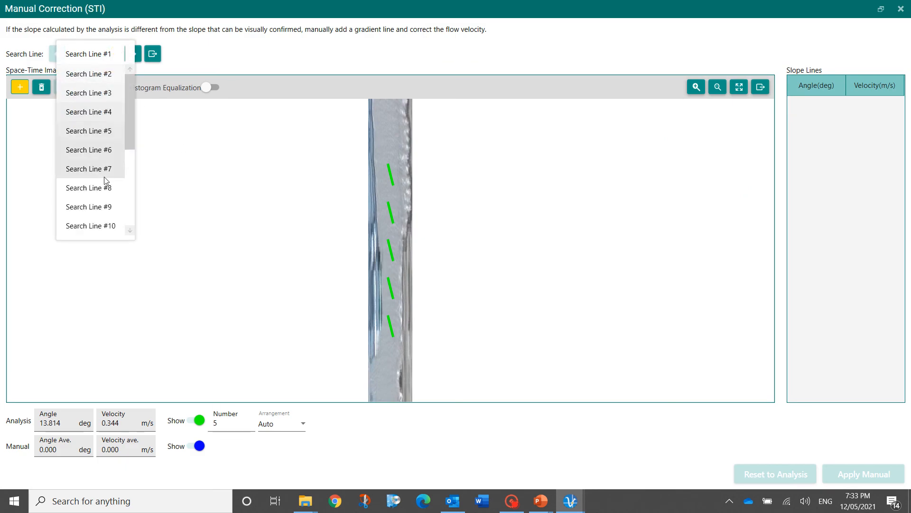
left_click_drag(131, 132, 128, 223)
left_click(100, 194)
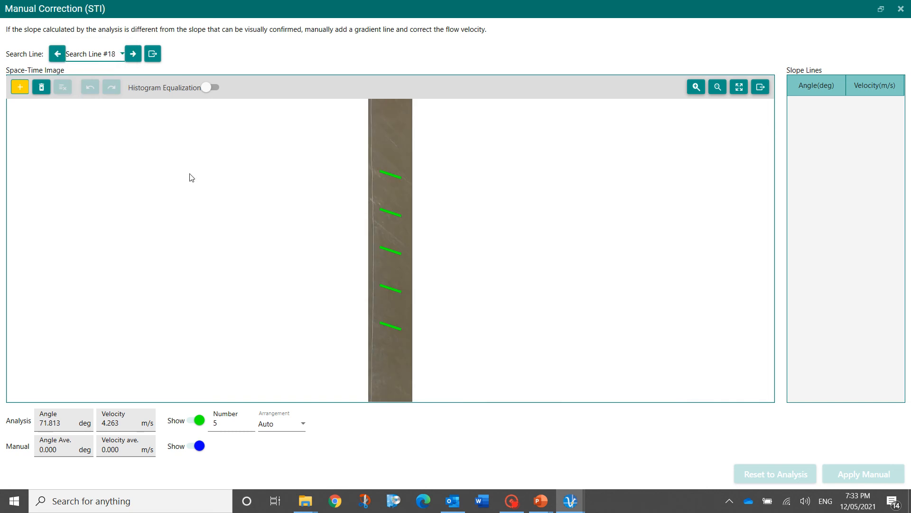
left_click(211, 88)
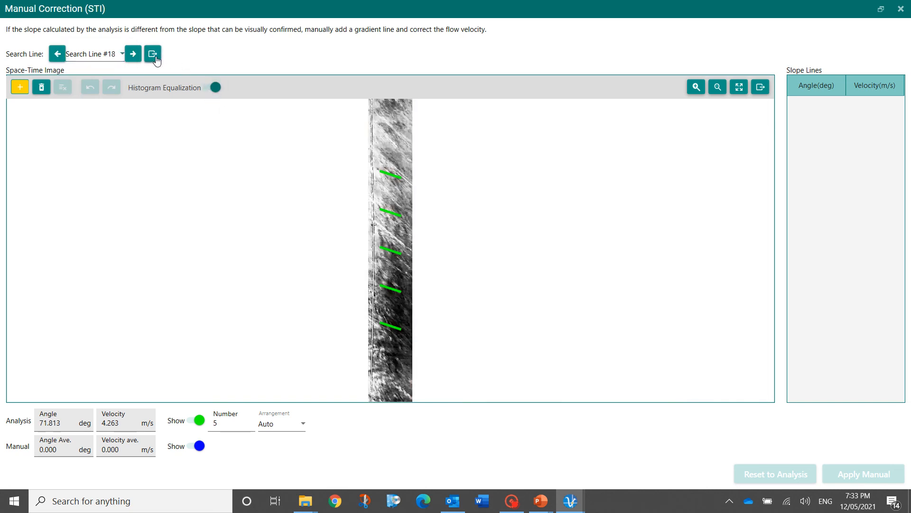
Step: Draw a manual slope line at about 49 degrees along the bright streak near the middle of the Search Line #18 image
scroll(361, 217, "up", 5)
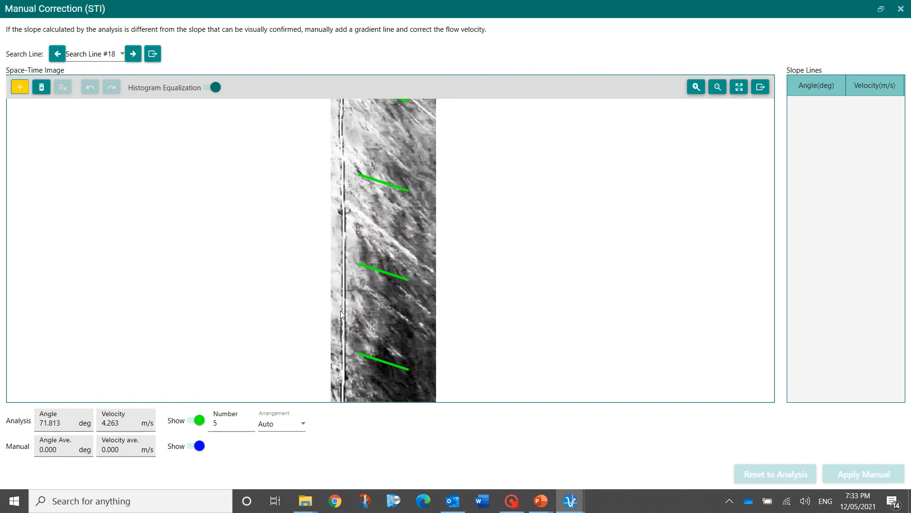
scroll(385, 223, "down", 3)
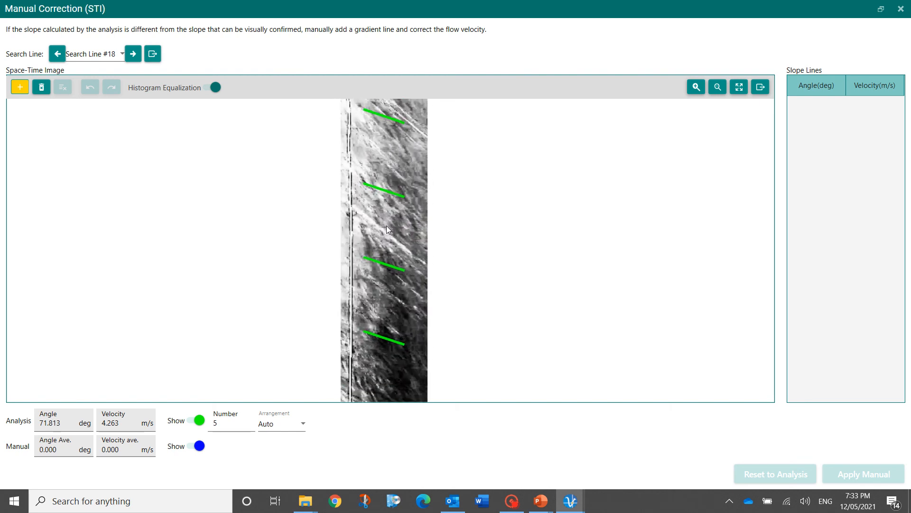
scroll(405, 219, "down", 1)
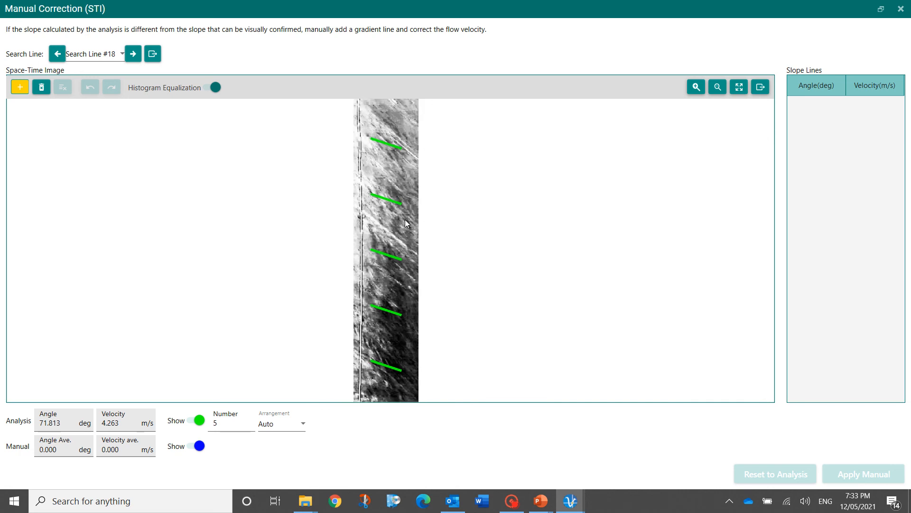
scroll(369, 224, "up", 1)
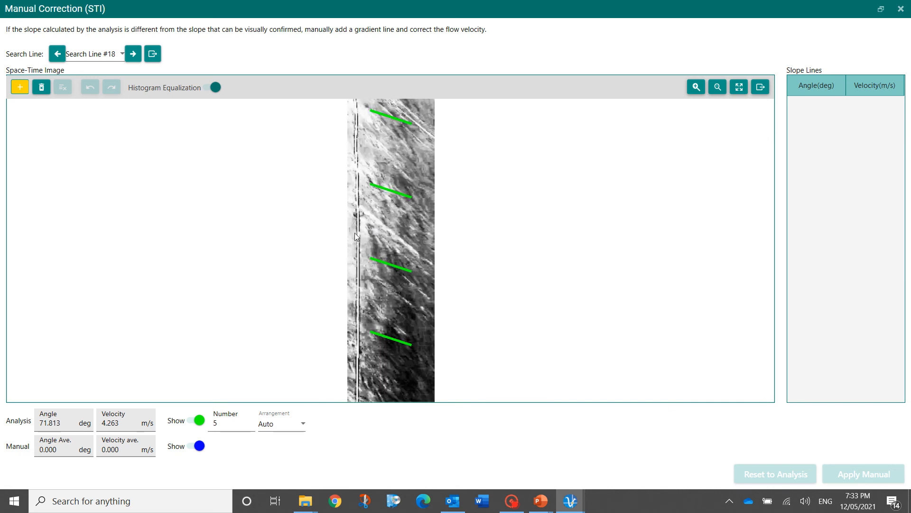
left_click_drag(367, 211, 411, 254)
Step: Add a second manual slope line at about 50 degrees along a shorter bright streak below the first one
scroll(383, 338, "down", 2)
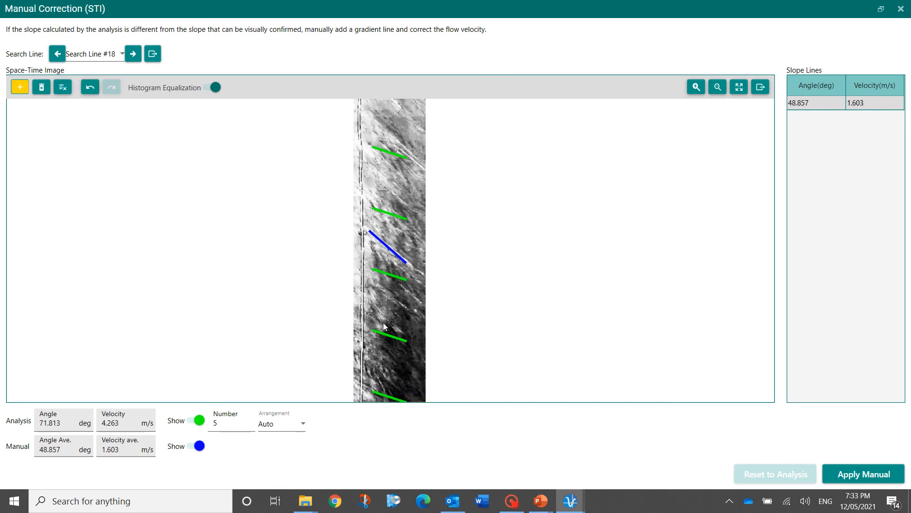
left_click_drag(382, 338, 383, 219)
scroll(381, 236, "up", 2)
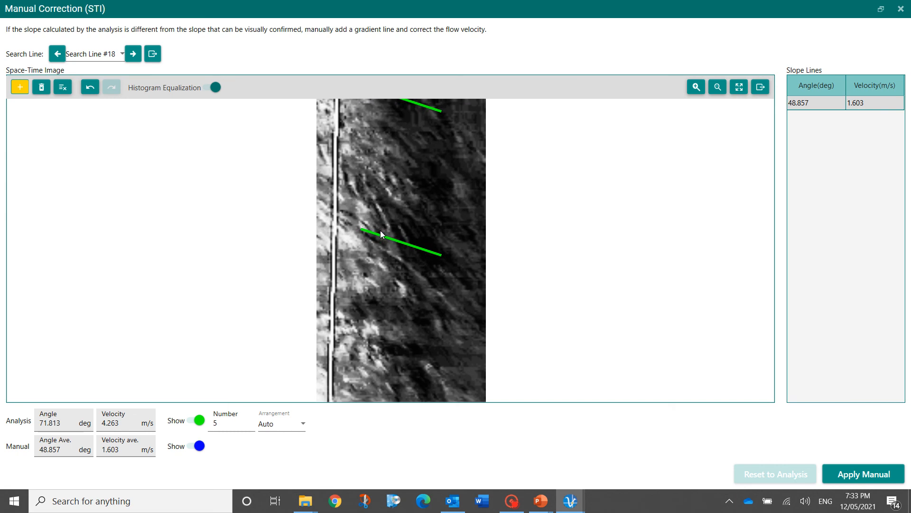
scroll(403, 274, "down", 3)
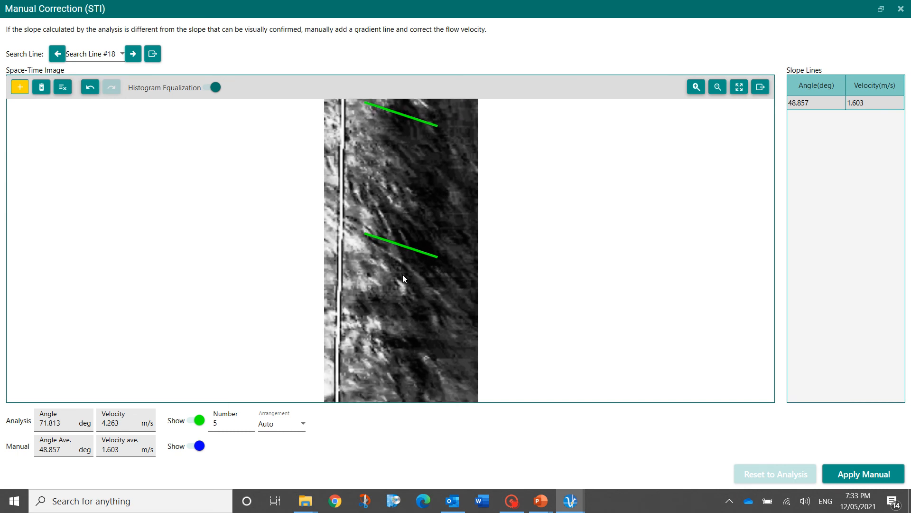
left_click_drag(397, 280, 396, 298)
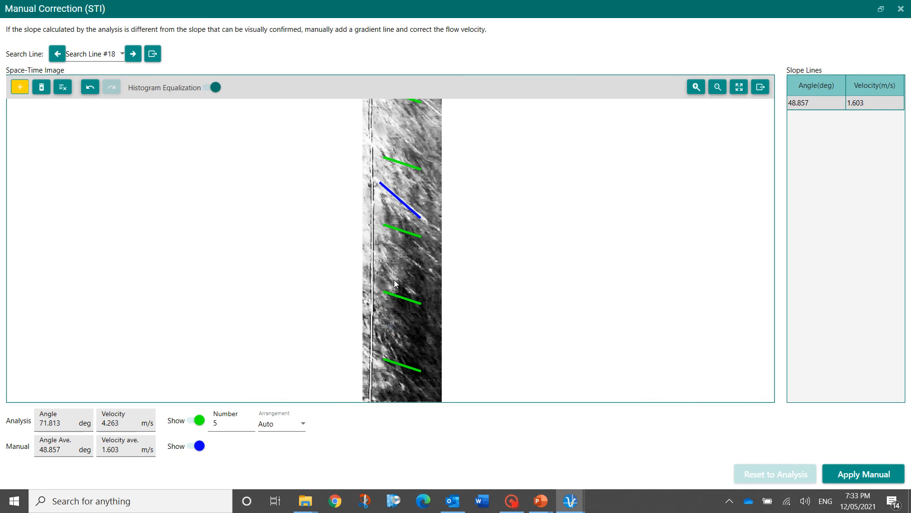
scroll(403, 257, "up", 3)
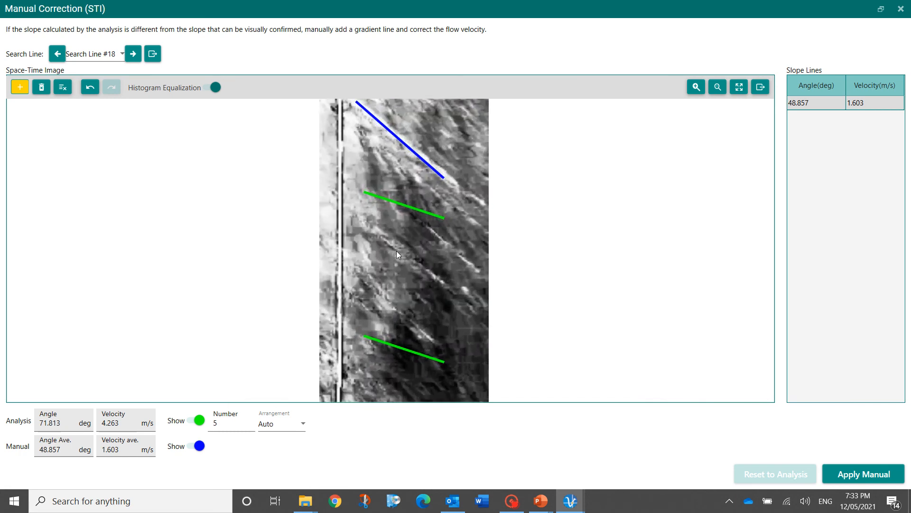
left_click_drag(426, 229, 475, 270)
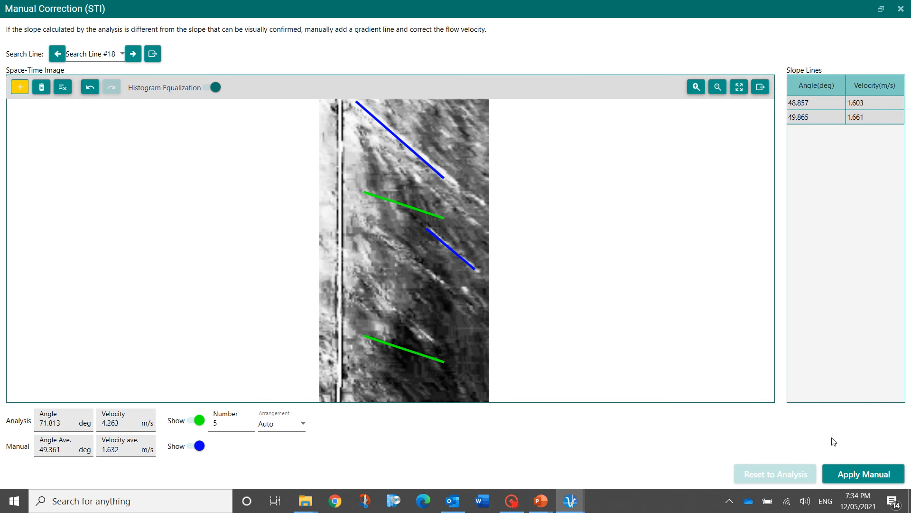
Step: Apply the two manual slope lines as the velocity correction for Search Line #18
left_click(871, 470)
left_click(437, 287)
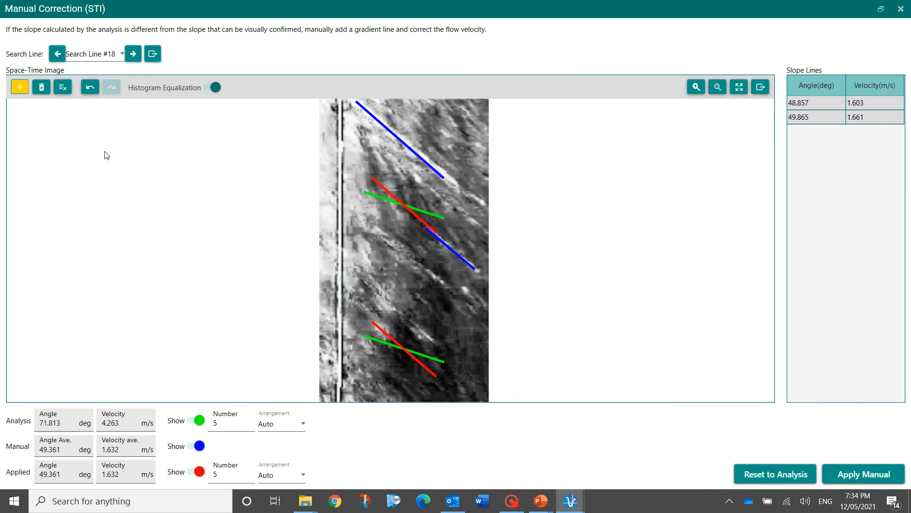
Step: Examine the space-time images and analysed slopes of Search Lines #17 down to #13, returning to Search Line #14
left_click(57, 54)
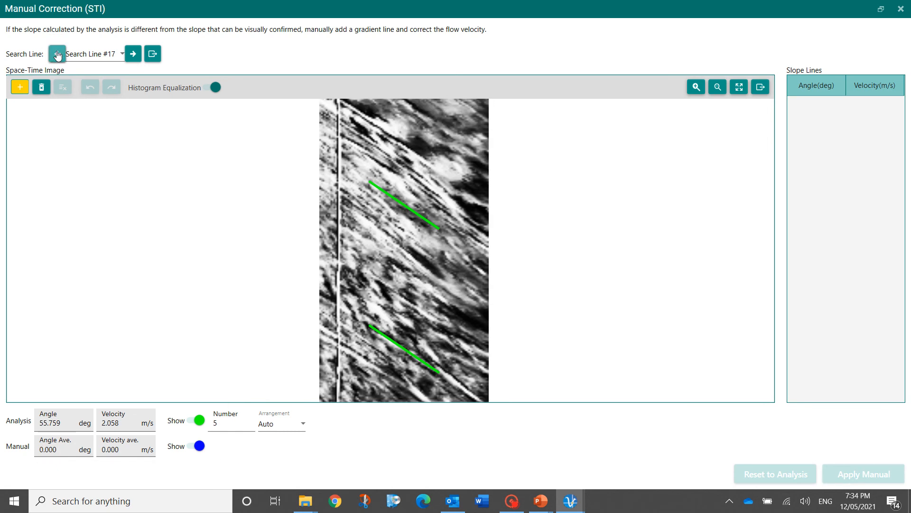
left_click(57, 53)
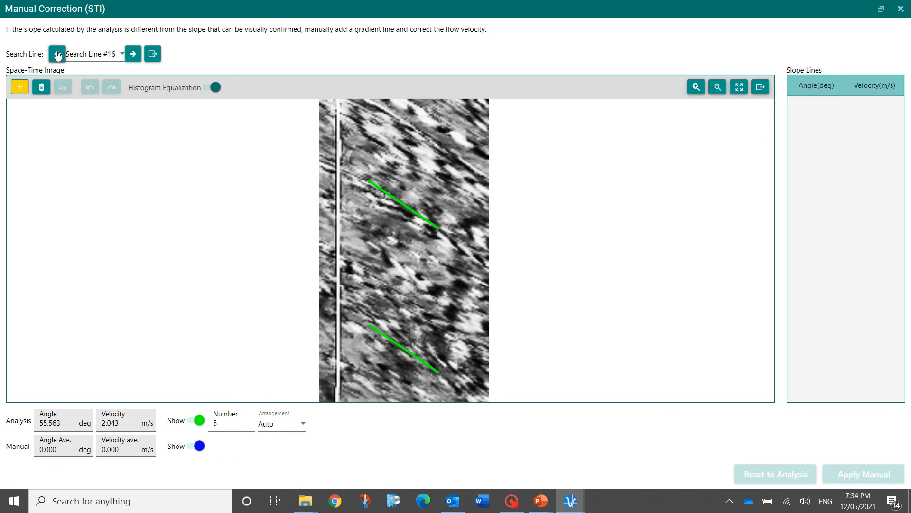
left_click(57, 53)
left_click(57, 53)
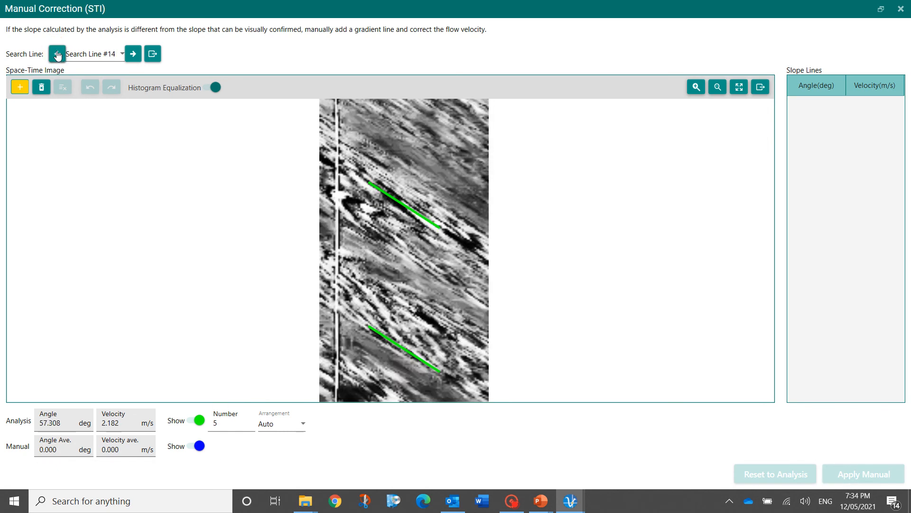
left_click(56, 53)
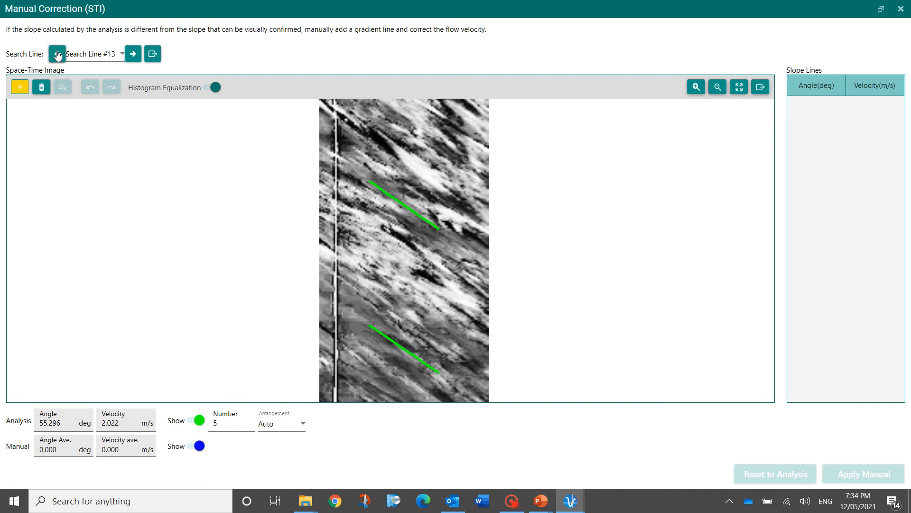
left_click(133, 53)
left_click(133, 54)
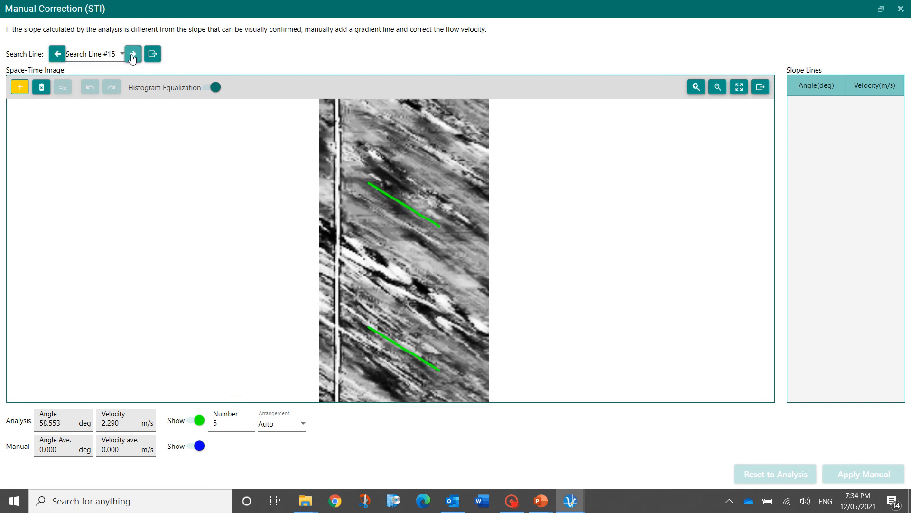
left_click(57, 54)
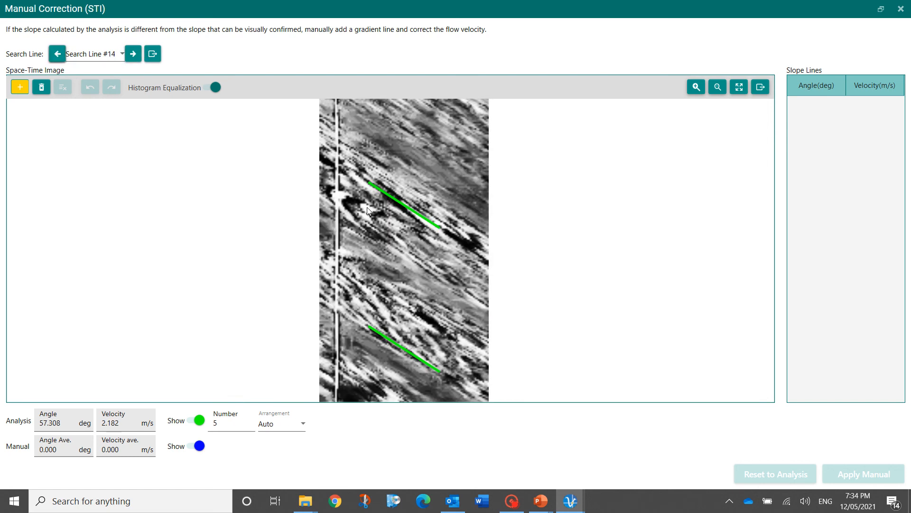
Step: Draw three manual slope lines at about 68, 44 and 57 degrees from the bright V-shaped streak on the Search Line #14 image
scroll(367, 211, "up", 2)
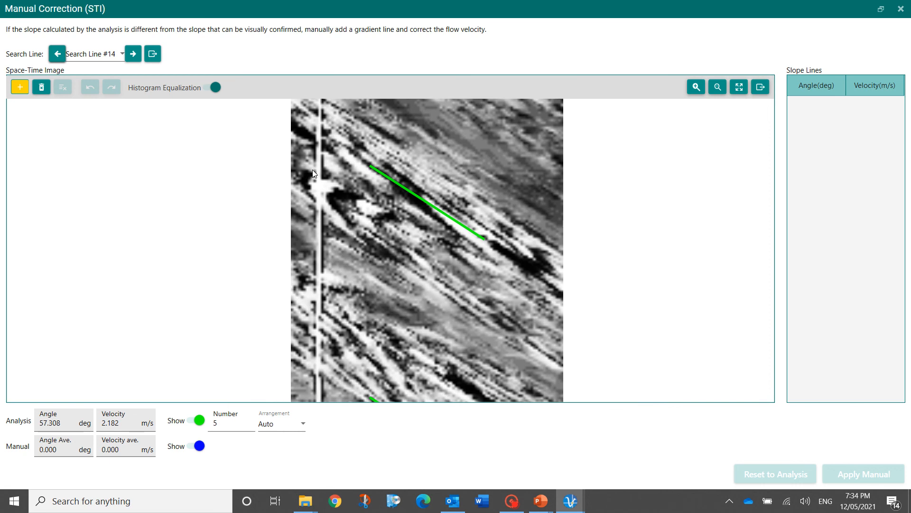
left_click_drag(309, 174, 388, 204)
left_click_drag(300, 181, 361, 242)
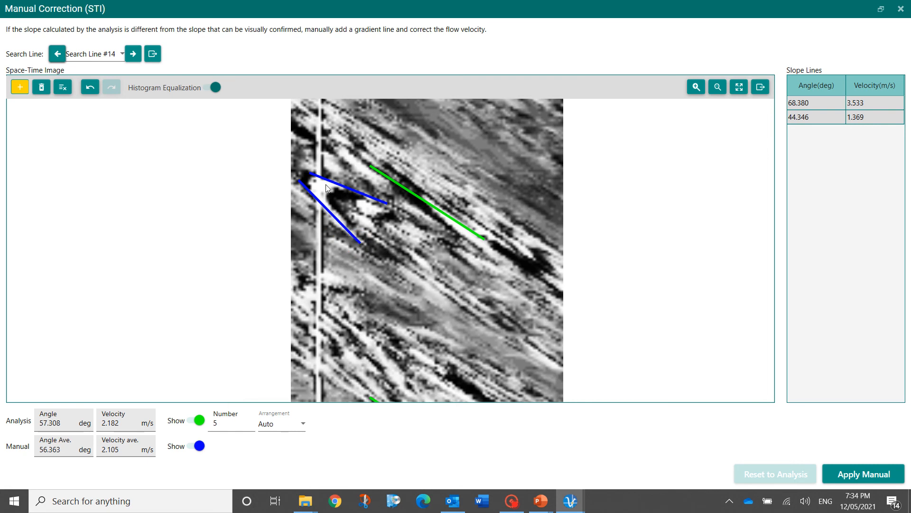
left_click_drag(312, 181, 508, 306)
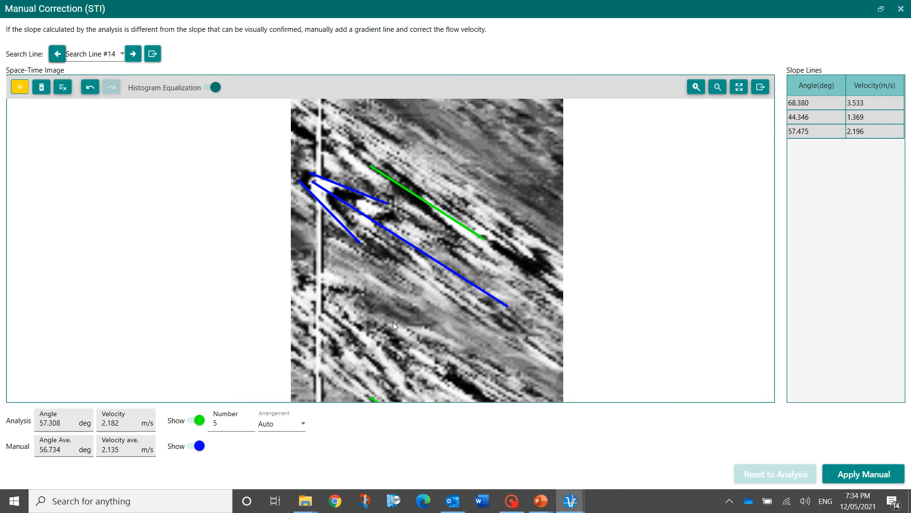
Step: Draw a manual slope line at about 52 degrees on the Search Line #10 image and leave the manual correction without applying it
scroll(393, 321, "down", 3)
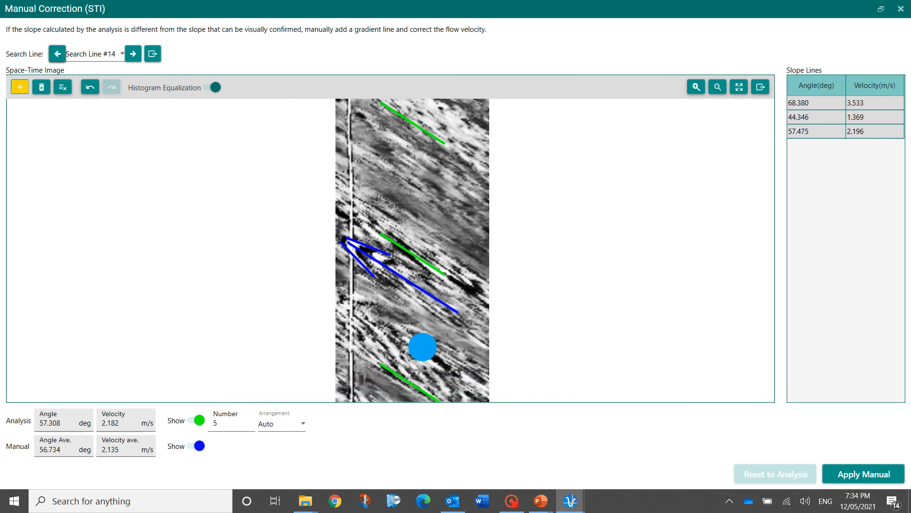
left_click_drag(424, 347, 417, 173)
left_click(58, 54)
left_click(56, 54)
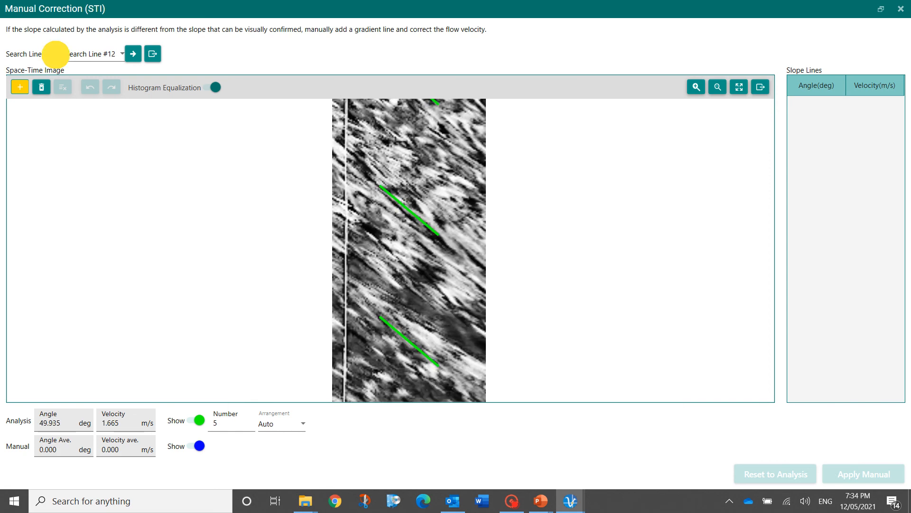
left_click(57, 53)
left_click(59, 55)
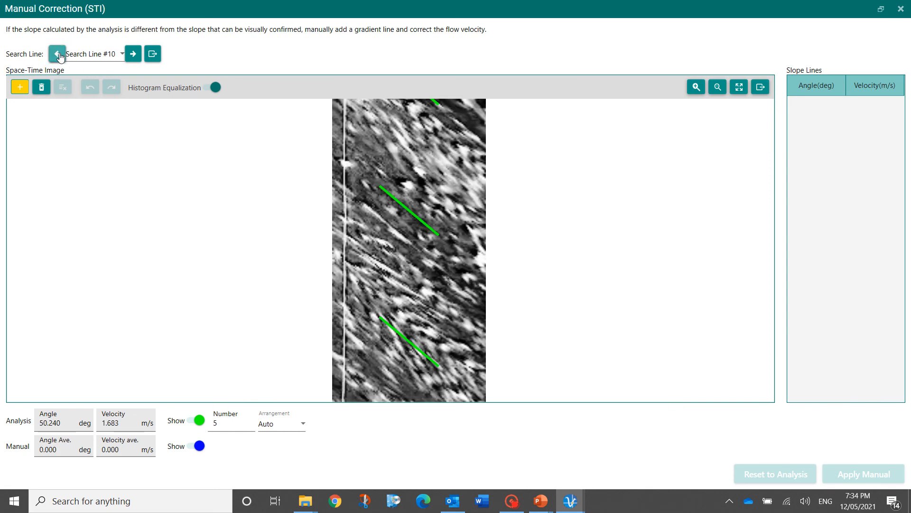
left_click_drag(434, 253, 413, 380)
left_click_drag(391, 231, 384, 375)
left_click_drag(380, 221, 369, 252)
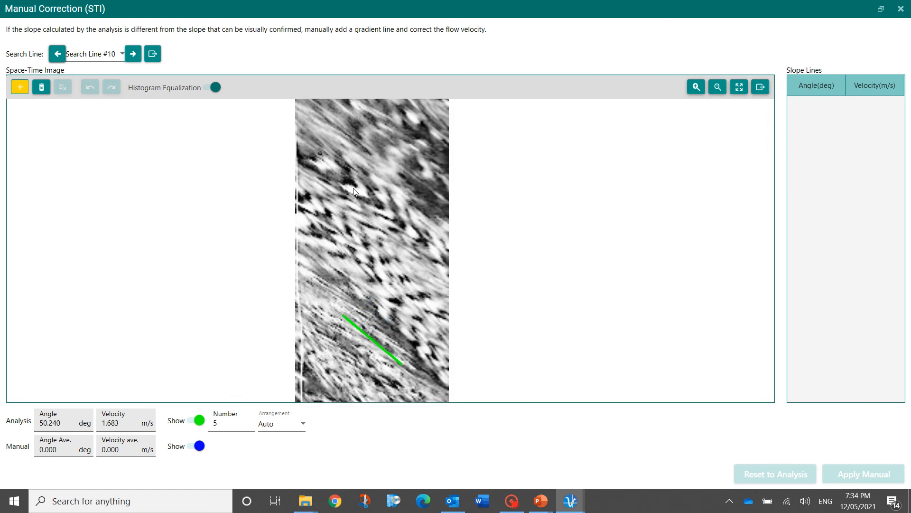
left_click_drag(321, 158, 424, 242)
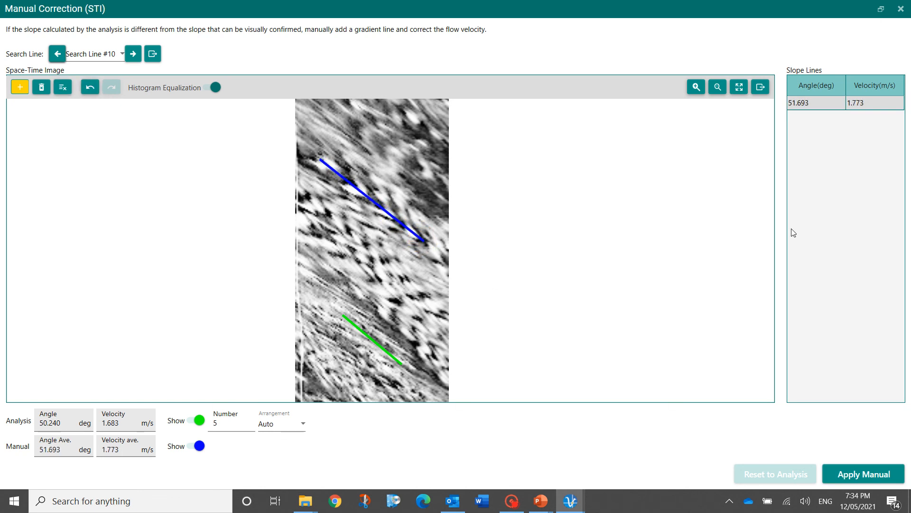
left_click(901, 8)
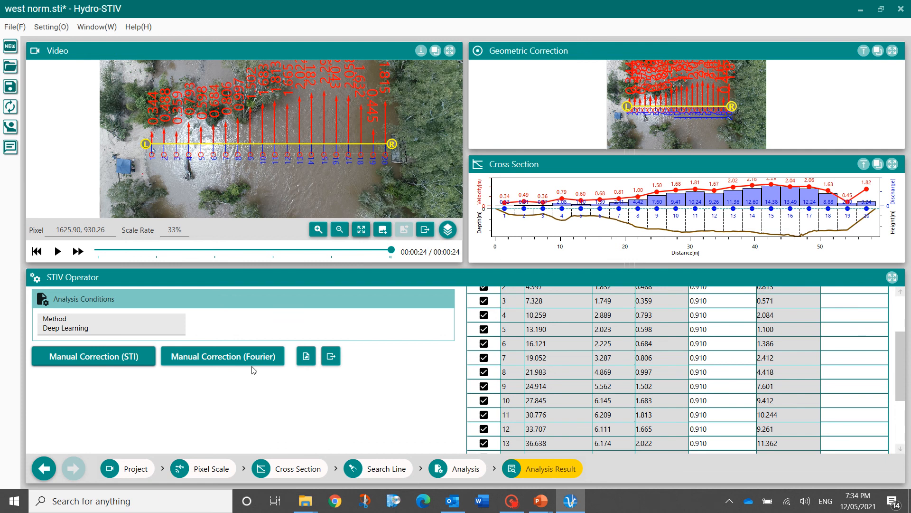
Step: Switch the project's search line setting method to Manual Mode and specify the pixel scale from the two distance points 57.5 m apart
left_click(128, 473)
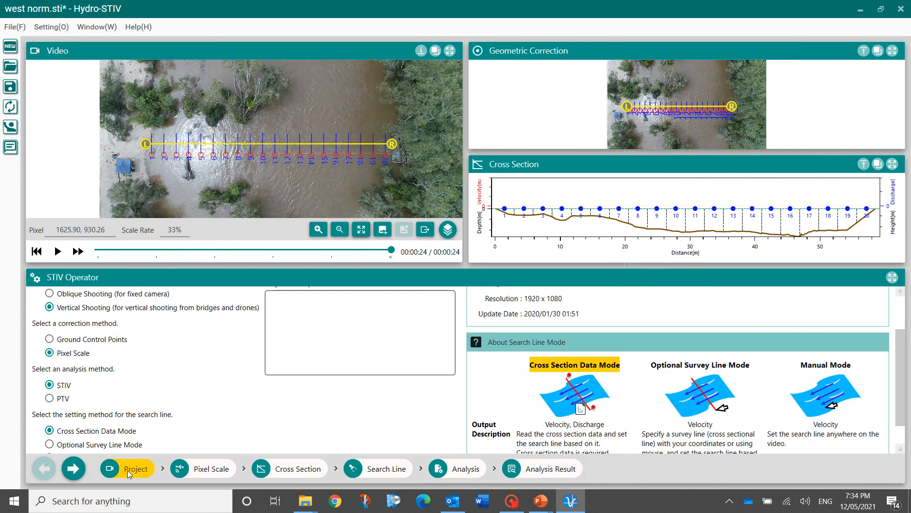
scroll(126, 403, "down", 1)
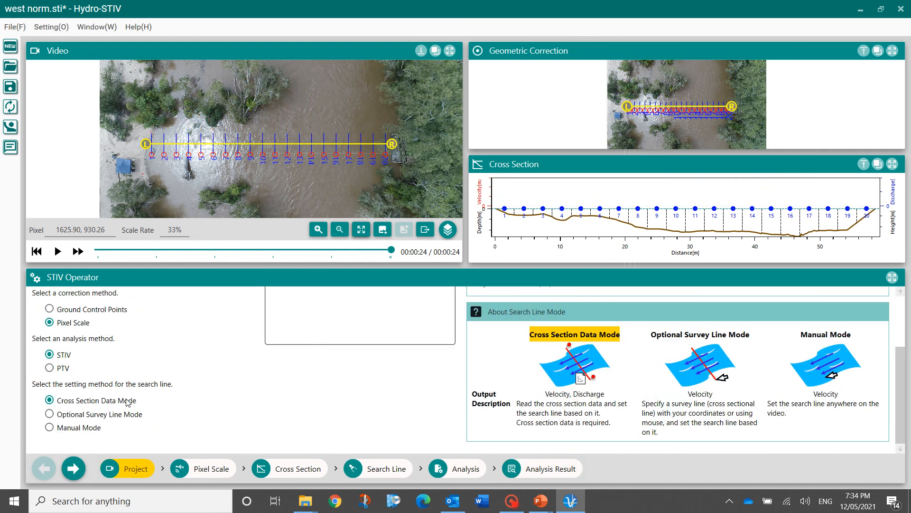
left_click(50, 427)
left_click(426, 290)
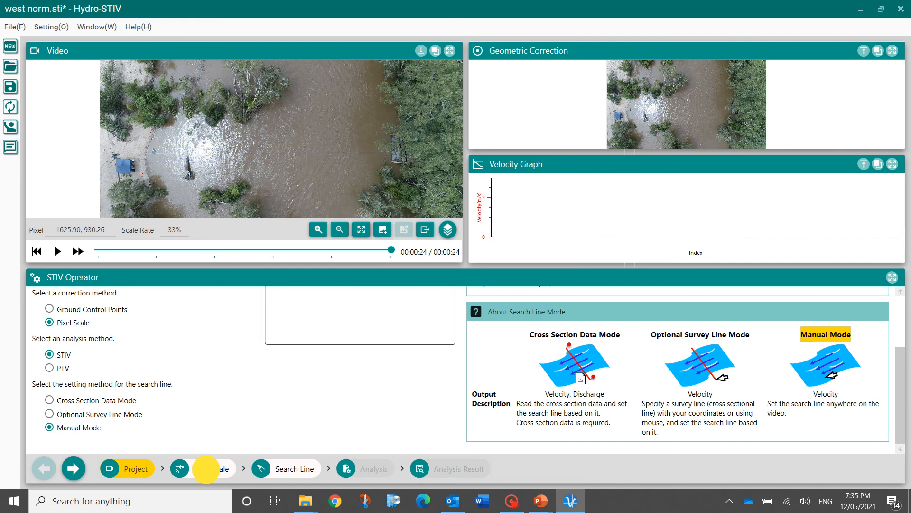
left_click(207, 470)
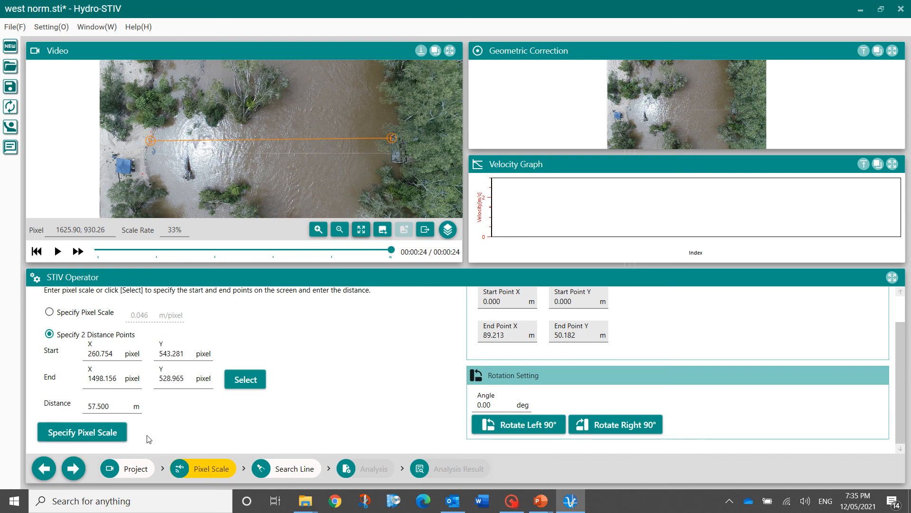
left_click(92, 430)
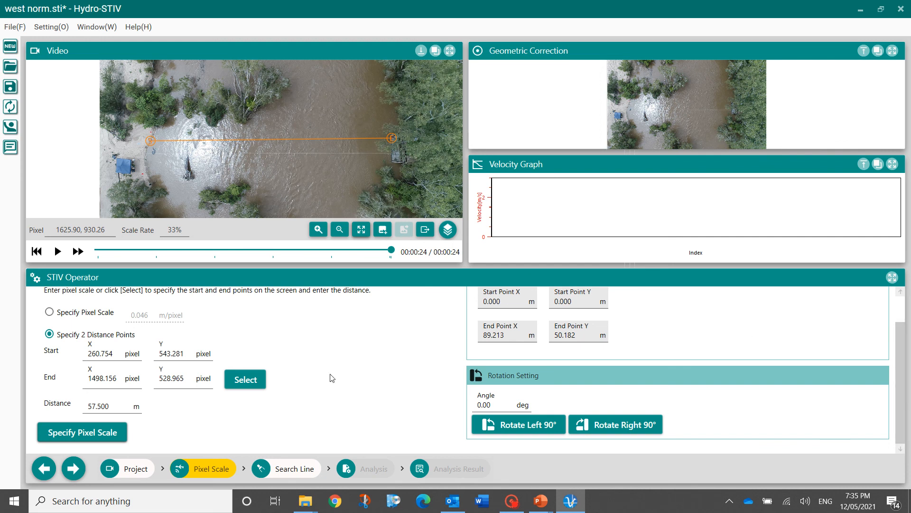
Step: Manually create five search lines about 11.3 m long at 2 m intervals along the lower part of the main channel
left_click(292, 468)
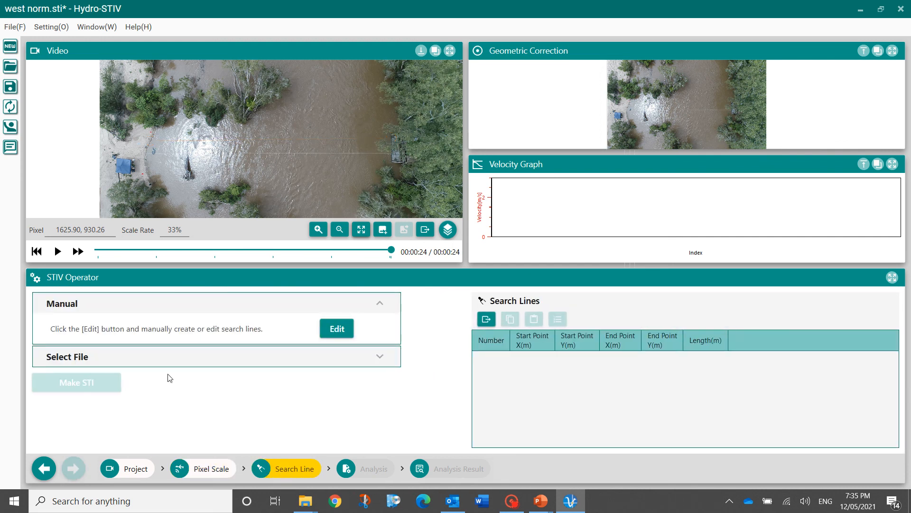
left_click(337, 329)
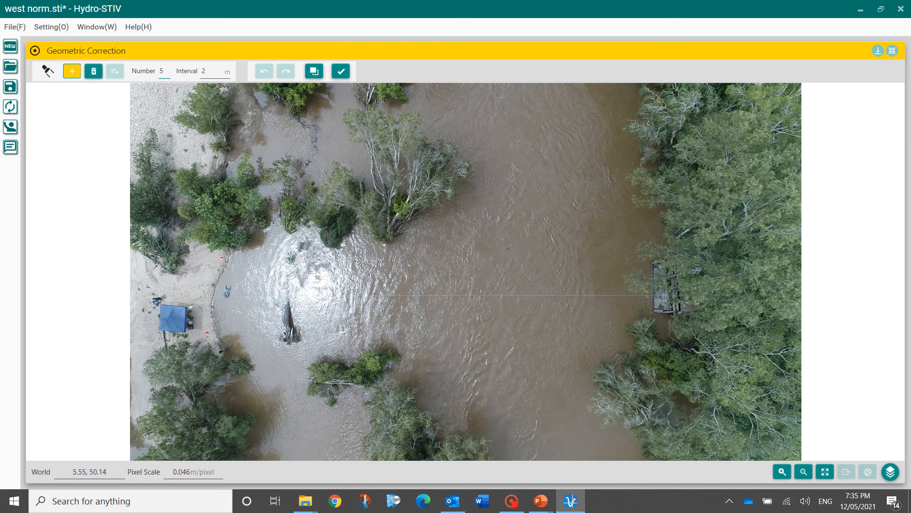
left_click(208, 71)
mouse_move(560, 432)
left_mouse_down()
mouse_move(559, 378)
mouse_move(500, 375)
mouse_move(583, 362)
mouse_move(560, 345)
left_mouse_up()
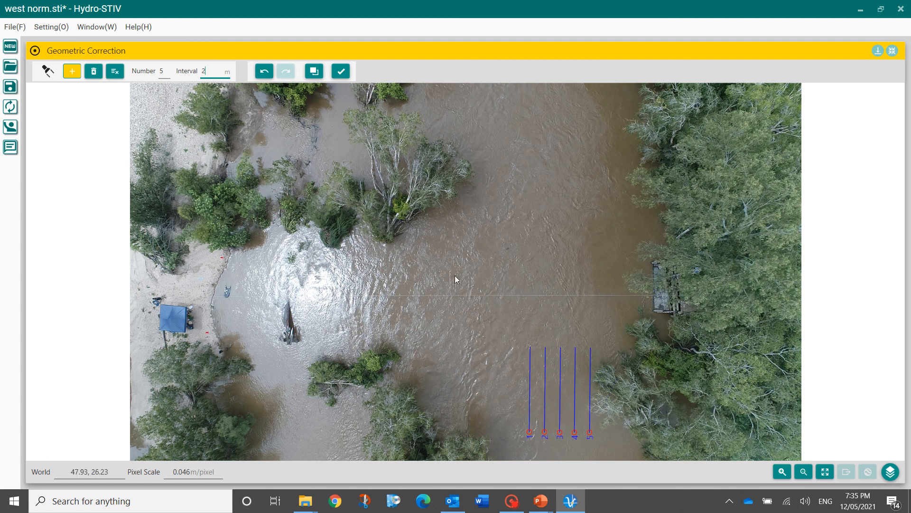
Step: Add four more groups of five search lines, one beside the sun glare and three up the main channel, and confirm the layout
left_click_drag(365, 315, 364, 282)
left_click_drag(544, 285, 542, 260)
left_click_drag(535, 210, 535, 186)
left_click_drag(530, 131, 528, 107)
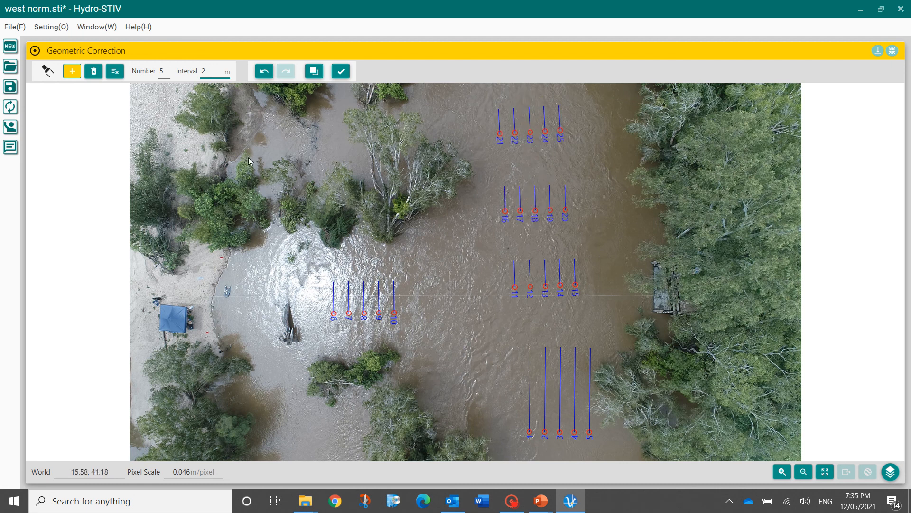
left_click(341, 70)
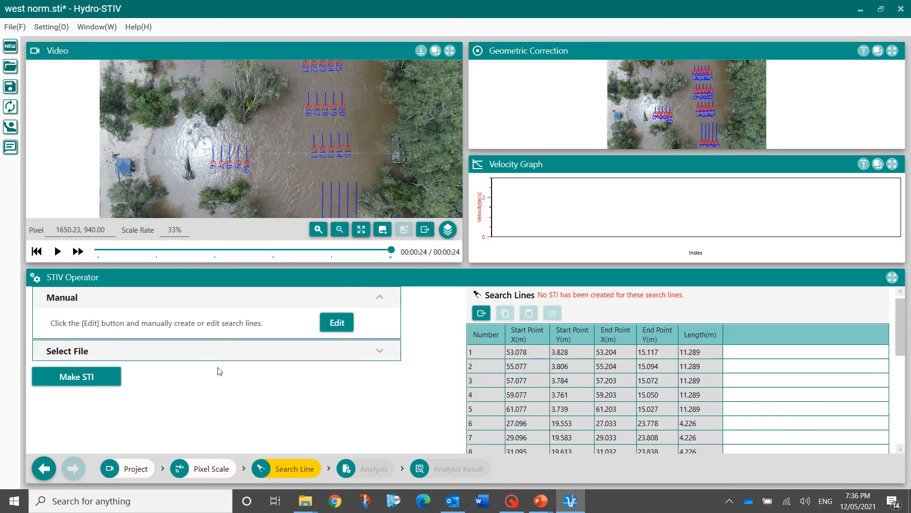
Step: Generate the space-time images for the manual search lines and execute the Deep Learning analysis
left_click(91, 378)
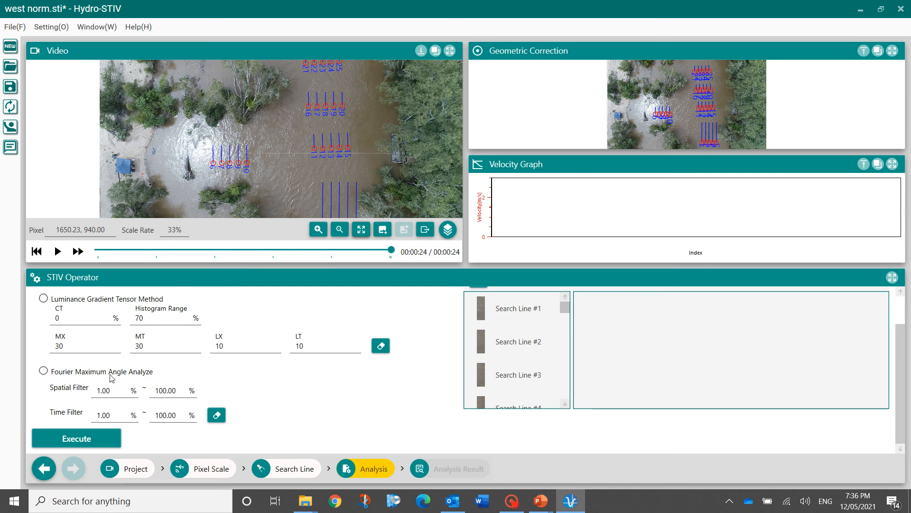
scroll(91, 411, "down", 1)
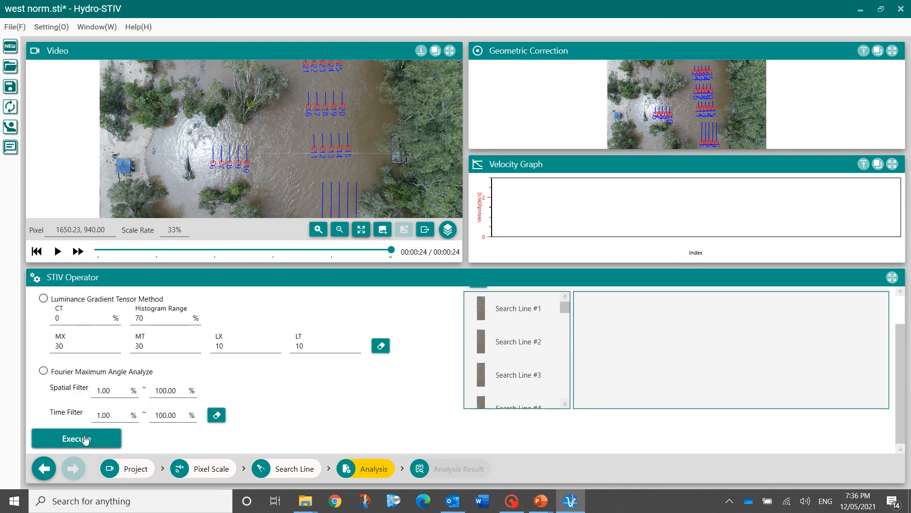
left_click(88, 439)
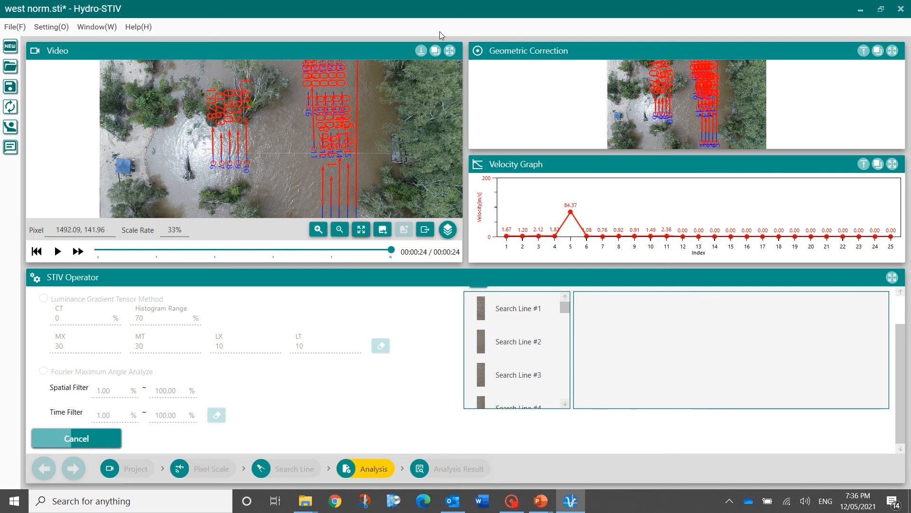
Step: Examine the velocity vectors of all manual search line groups on the enlarged video image, then restore the normal layout
left_click(449, 51)
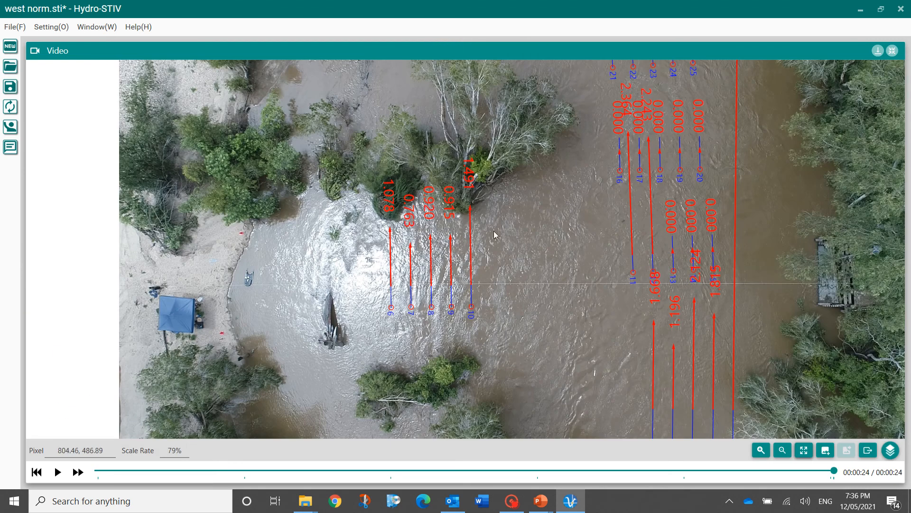
scroll(425, 297, "up", 5)
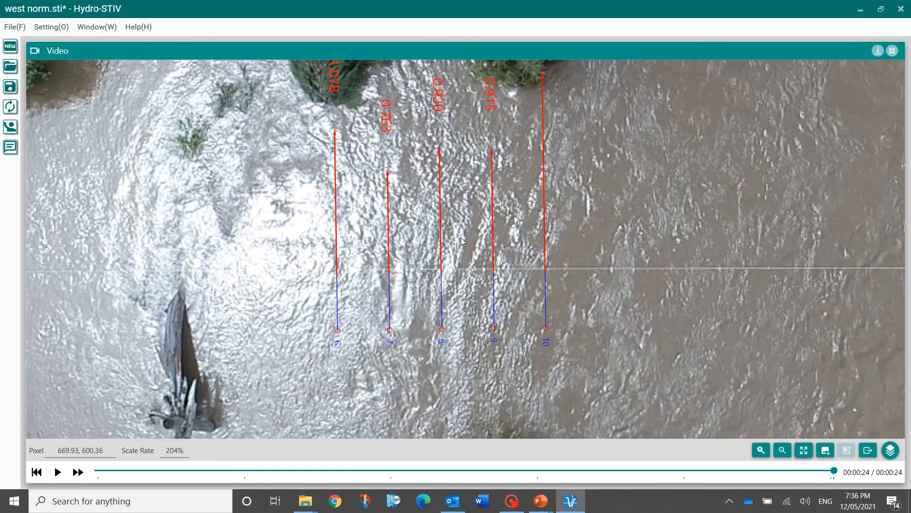
left_click_drag(467, 213, 470, 329)
scroll(471, 253, "down", 2)
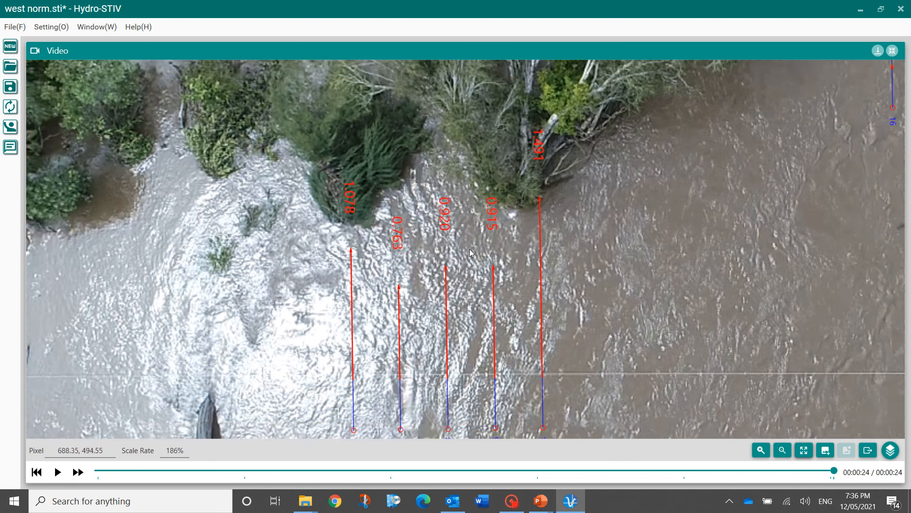
scroll(471, 253, "down", 1)
left_click_drag(636, 198, 445, 324)
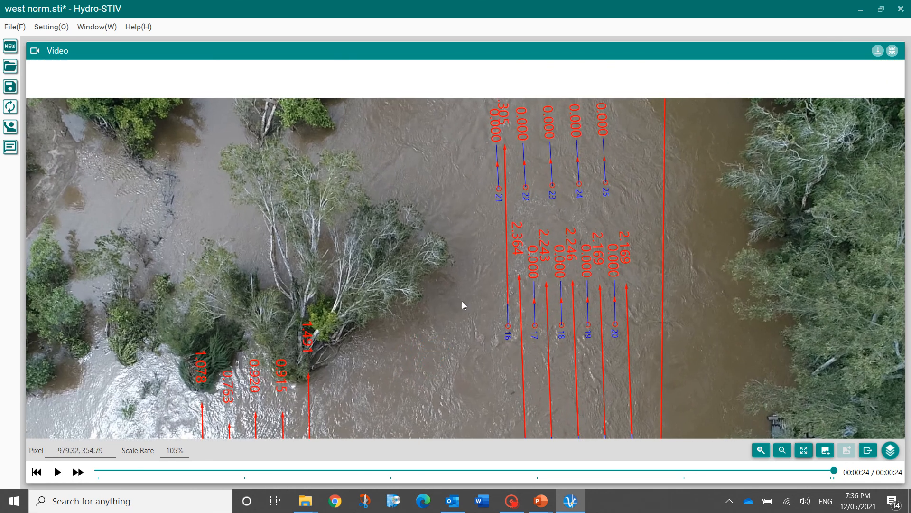
scroll(565, 209, "down", 1)
left_click_drag(566, 208, 561, 155)
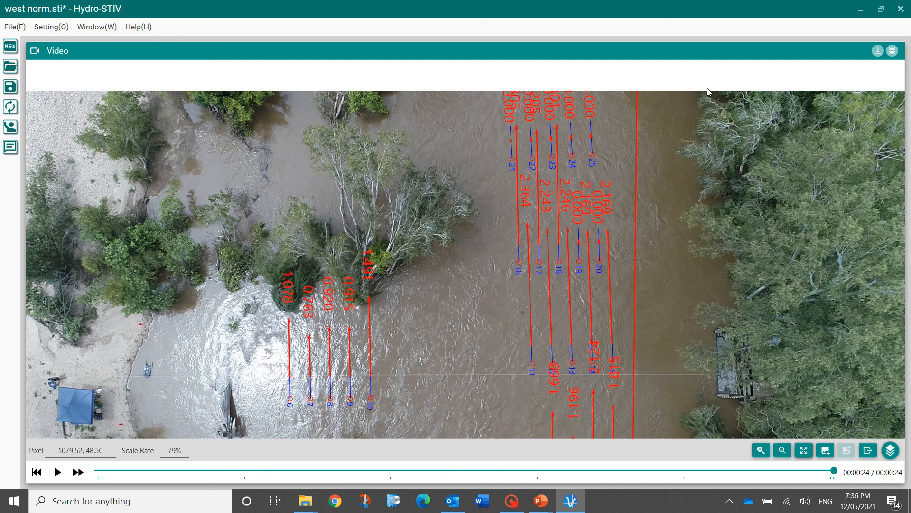
left_click(892, 51)
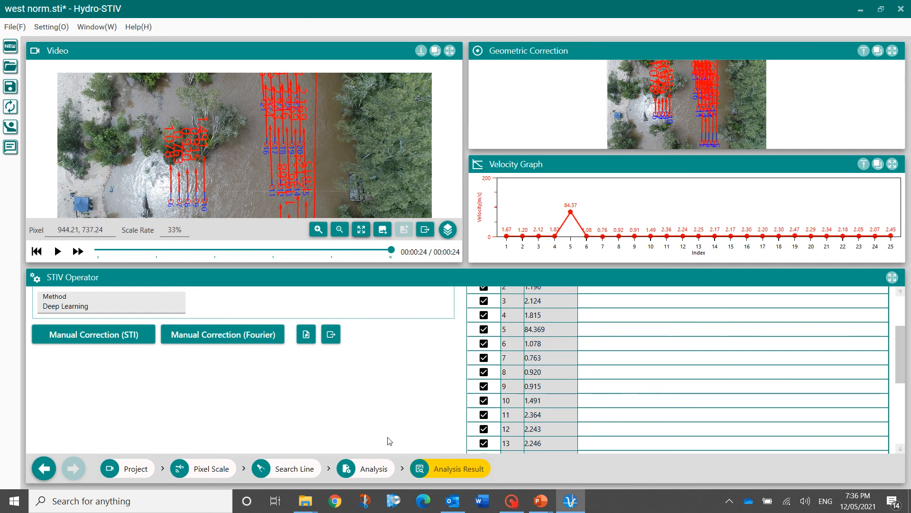
Step: Replace all existing search lines with two manual ones about 13.7 m long at a 2 m interval in the side channel between the trees
left_click(304, 468)
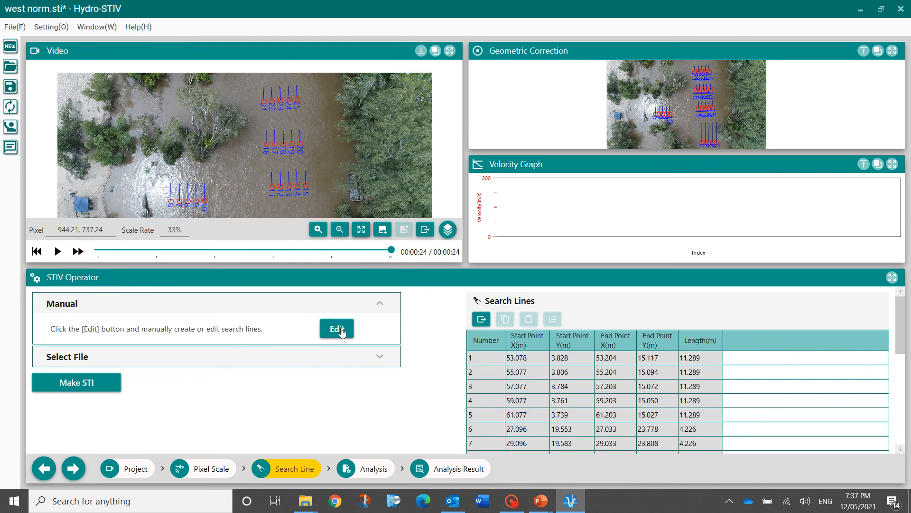
left_click(338, 325)
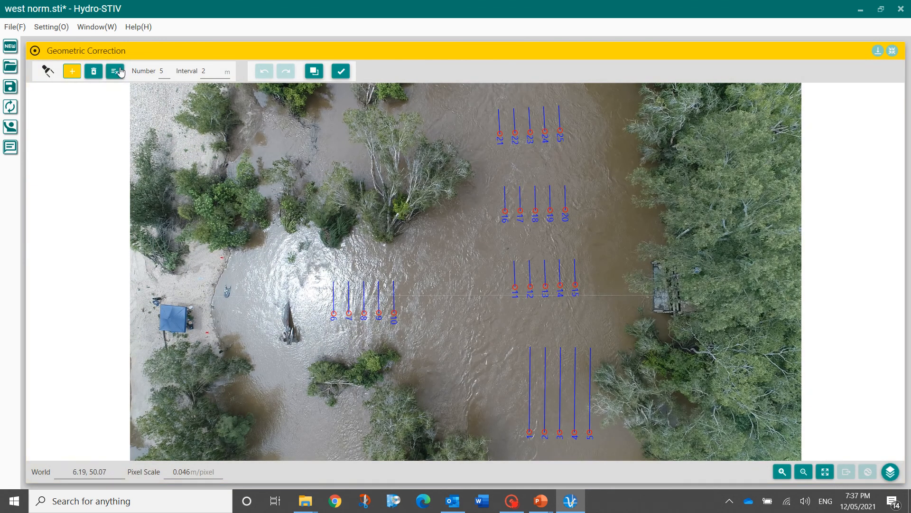
left_click(116, 72)
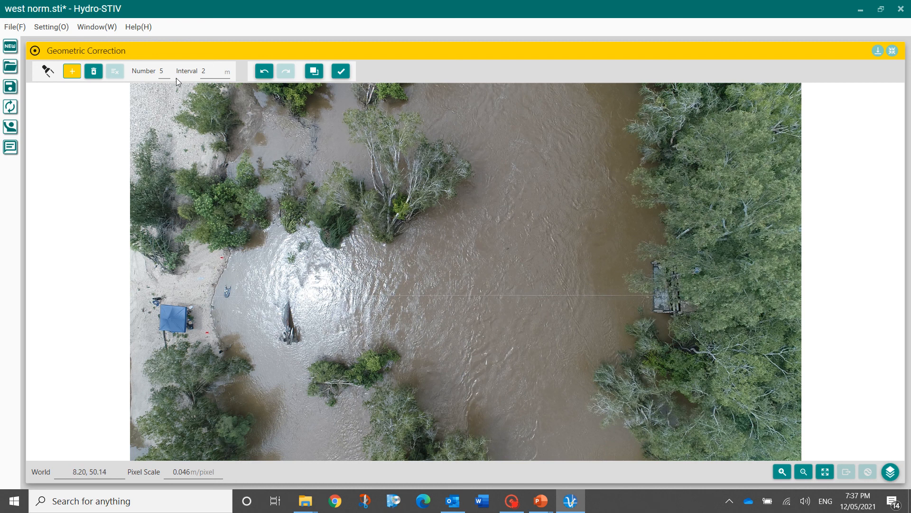
left_click(162, 72)
left_click_drag(440, 189, 434, 220)
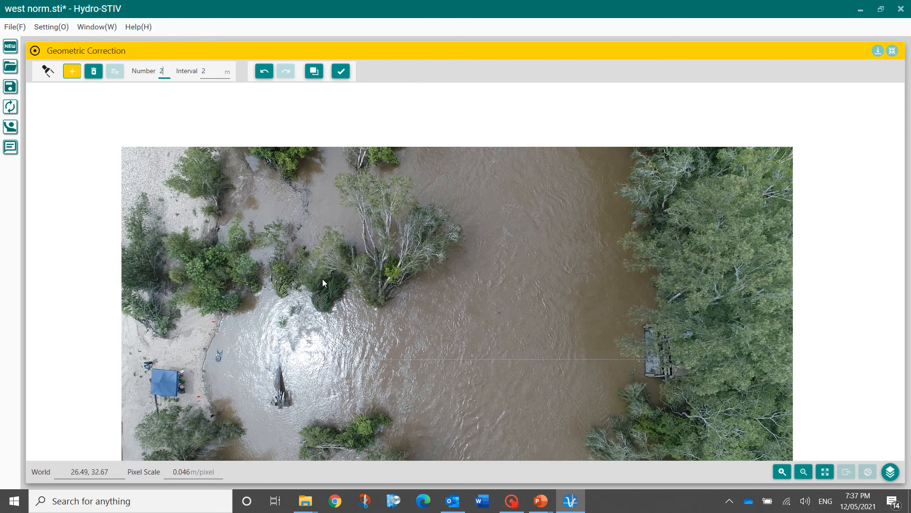
left_click_drag(347, 269, 346, 165)
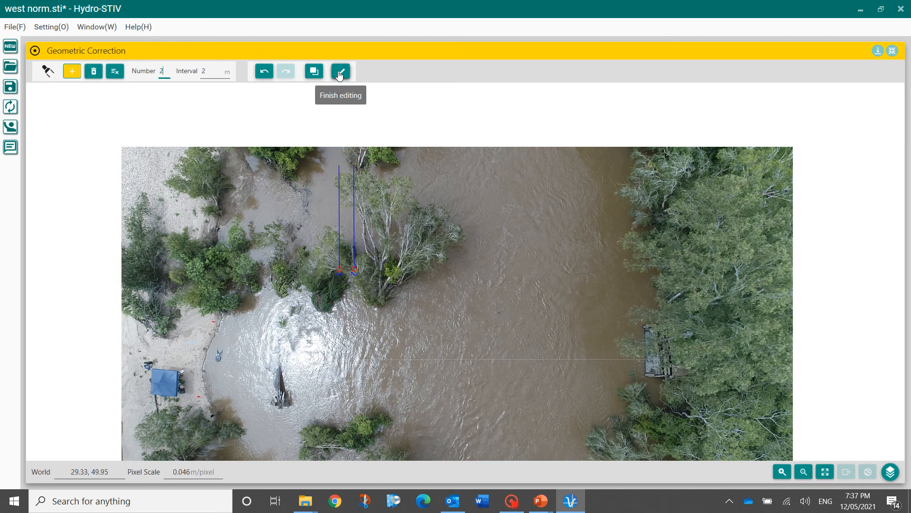
left_click(340, 74)
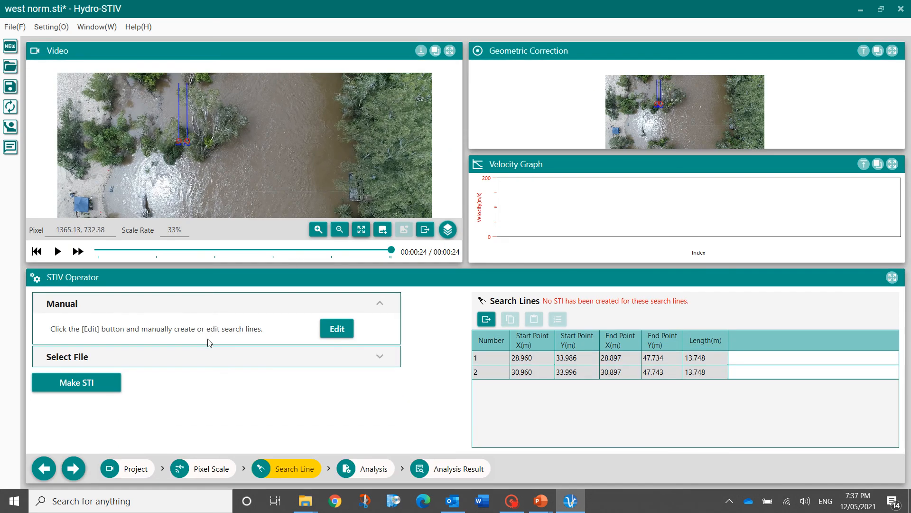
Step: Generate the space-time images for the two search lines, clearing the previous analysis result, and execute the Fourier Maximum Angle analysis
left_click(98, 383)
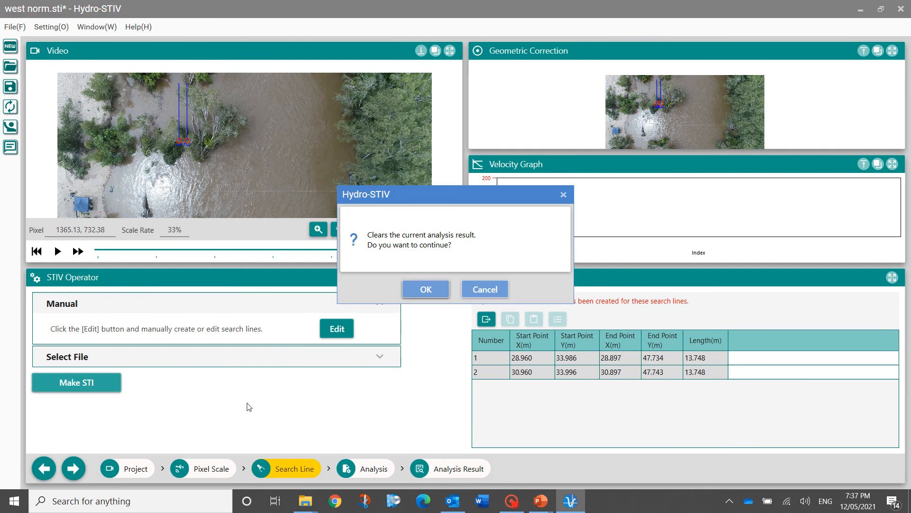
left_click(422, 288)
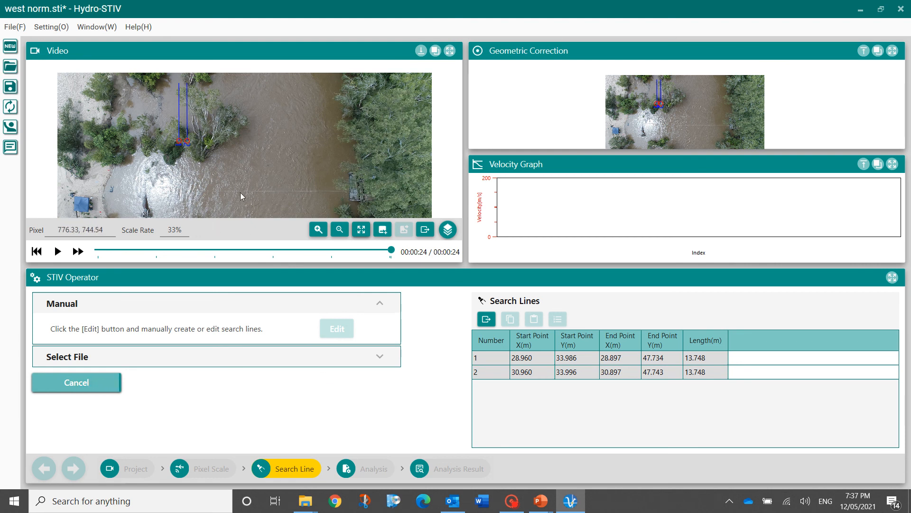
left_click(43, 370)
left_click(72, 438)
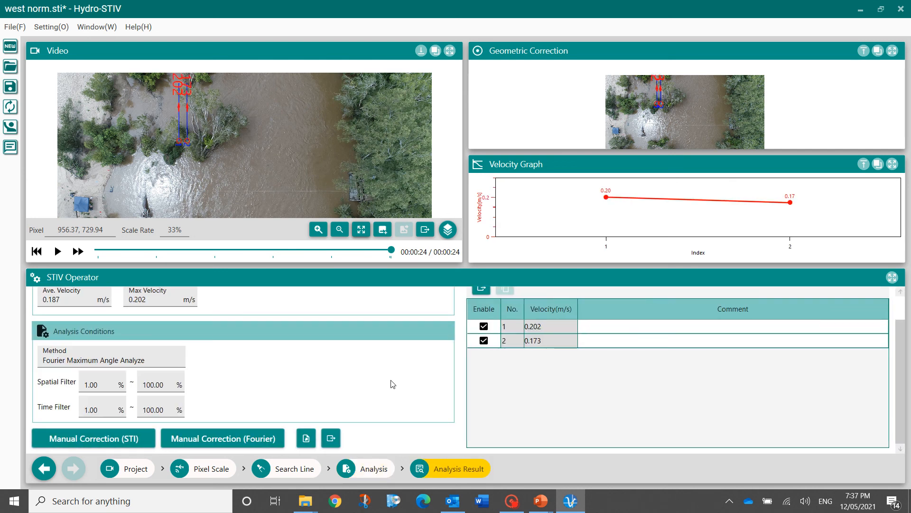
left_click(537, 343)
scroll(175, 124, "up", 4)
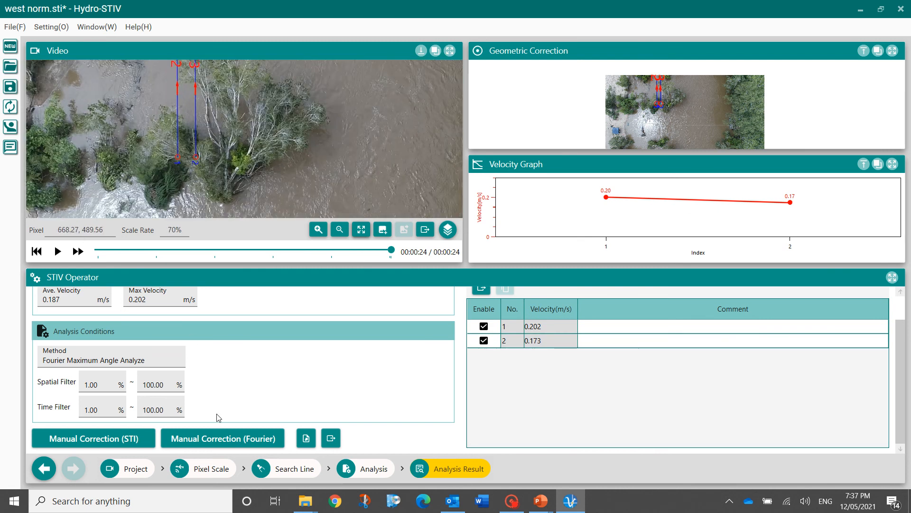
Step: Inspect the space-time image of Search Line #1 in Manual Correction (STI) with Histogram Equalization on, comparing its streaks with the analysed slope lines
left_click(130, 435)
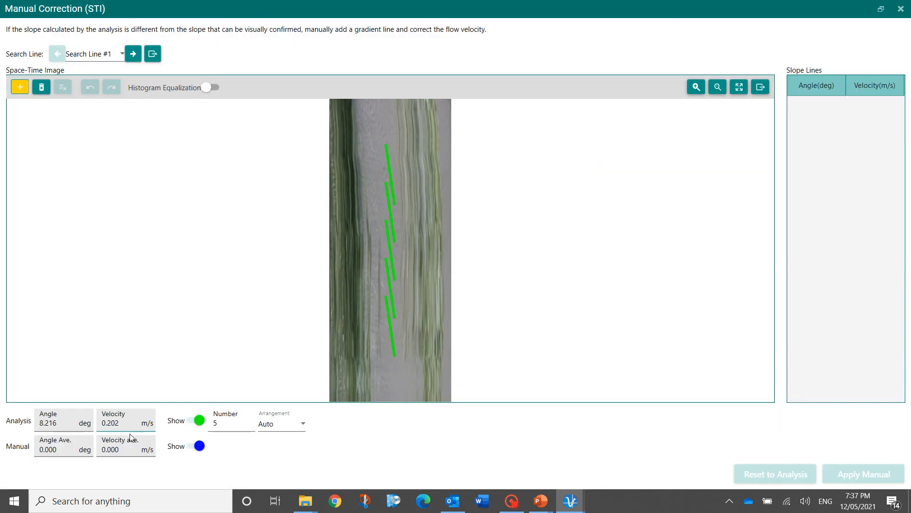
left_click(207, 87)
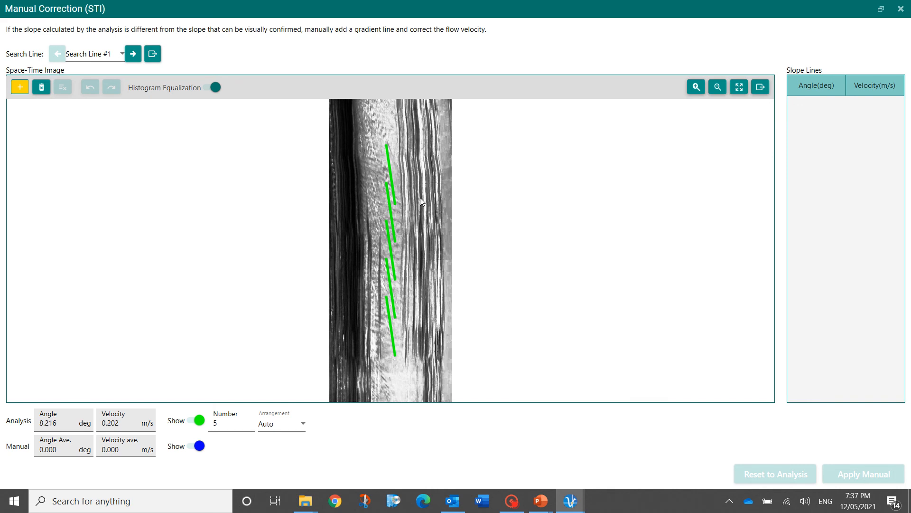
scroll(354, 176, "up", 2)
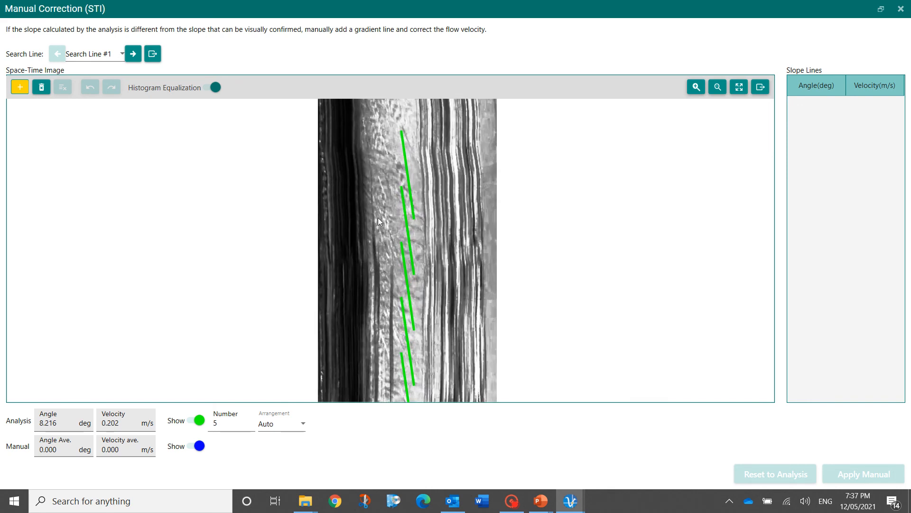
left_click_drag(380, 220, 389, 245)
left_click_drag(382, 171, 388, 243)
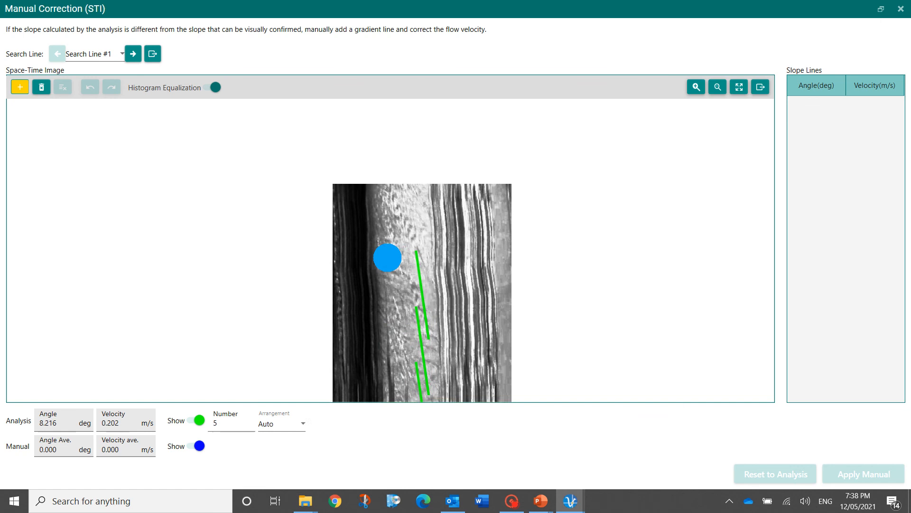
left_click_drag(380, 190, 391, 127)
scroll(396, 178, "up", 4)
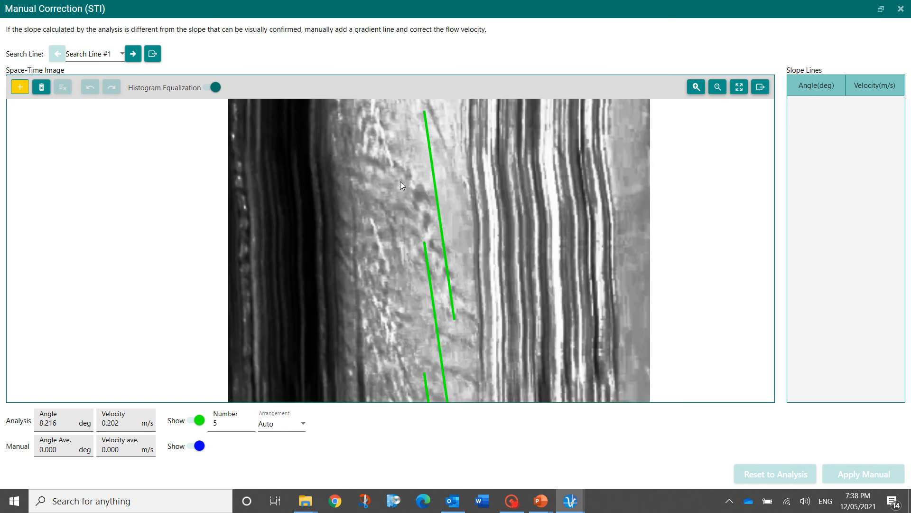
left_click_drag(395, 304, 396, 77)
scroll(406, 177, "down", 5)
left_click_drag(424, 360, 412, 174)
left_click_drag(417, 251, 412, 270)
scroll(413, 260, "down", 2)
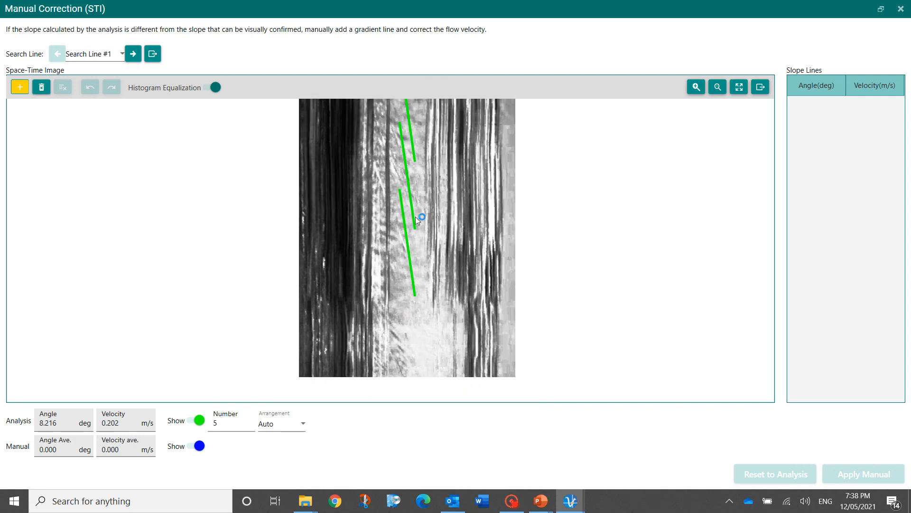
scroll(411, 242, "down", 2)
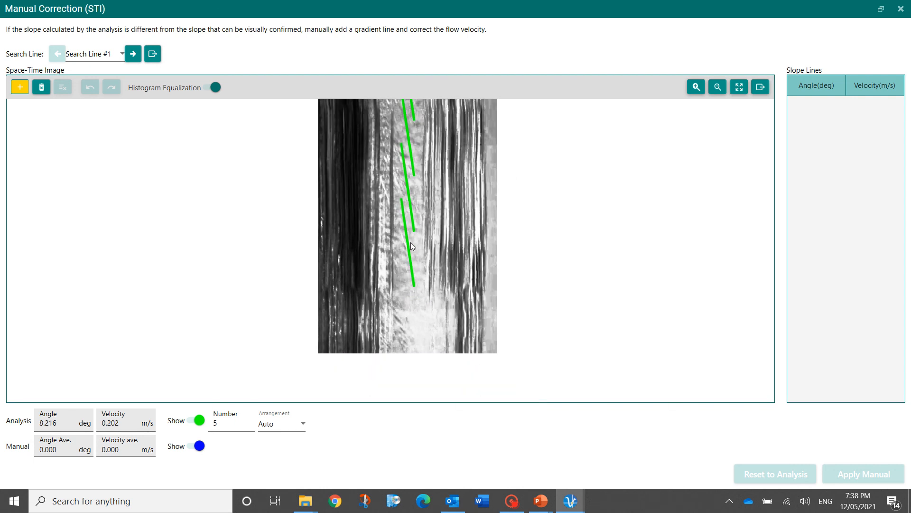
Step: Inspect the space-time image of Search Line #2 against its analysed slope lines, and close the manual correction window
left_click(133, 54)
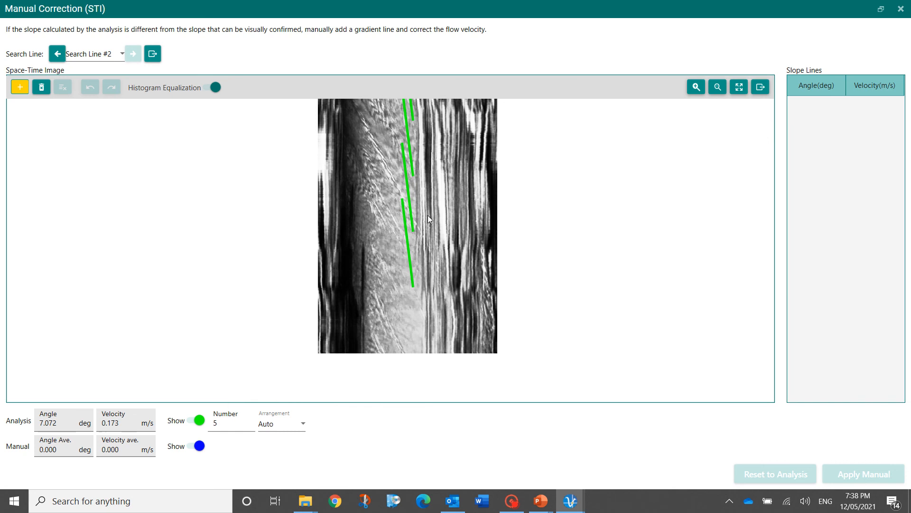
scroll(428, 215, "up", 2)
scroll(352, 183, "down", 3)
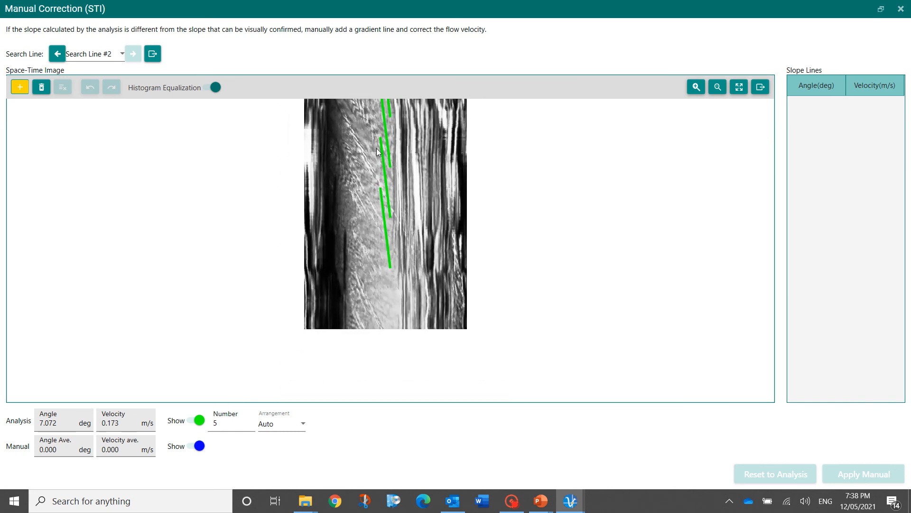
left_click_drag(361, 183, 342, 155)
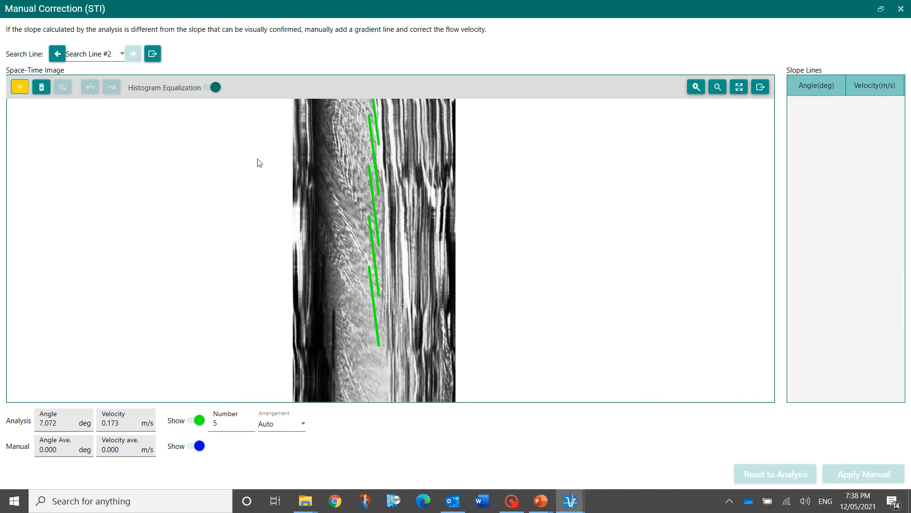
scroll(368, 220, "down", 1)
left_click_drag(380, 275, 362, 230)
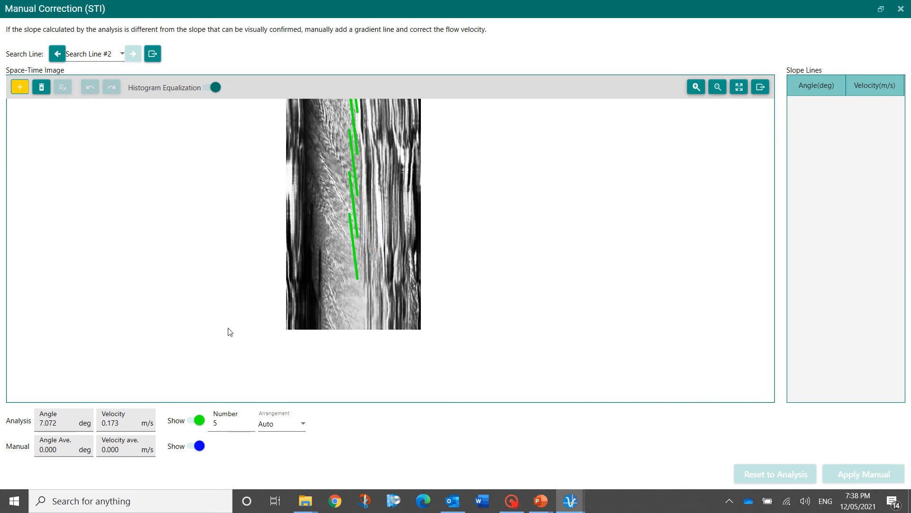
left_click(901, 9)
Step: Check the flow direction arrows of the two search lines on the video image, and return to the project's method settings
scroll(267, 194, "down", 2)
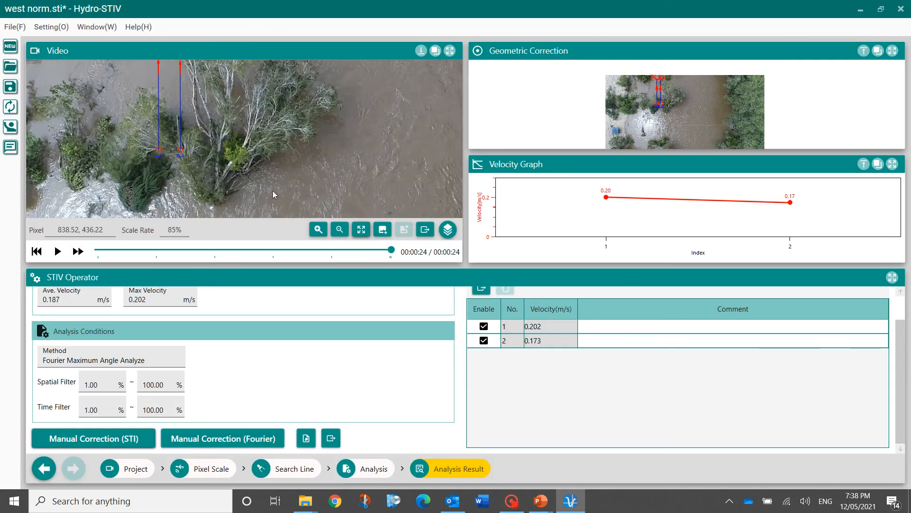
left_click_drag(357, 143, 356, 161)
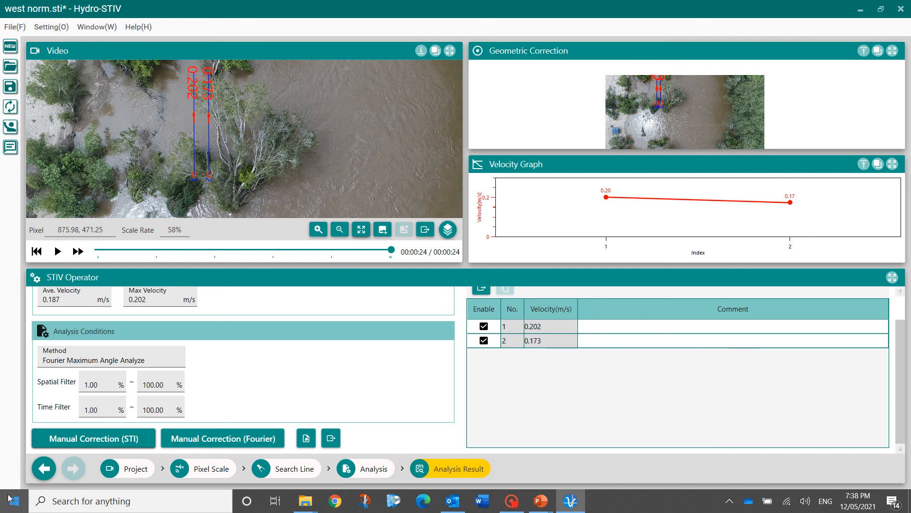
left_click(131, 470)
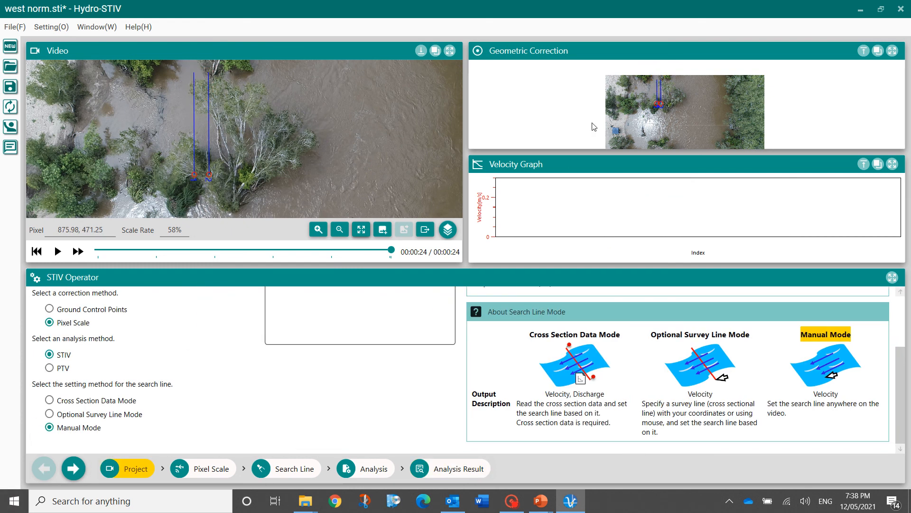
Step: Close Hydro-STIV and advance the PowerPoint slideshow past the oblique drone view to the closing thank-you slide
left_click(901, 9)
left_click(443, 287)
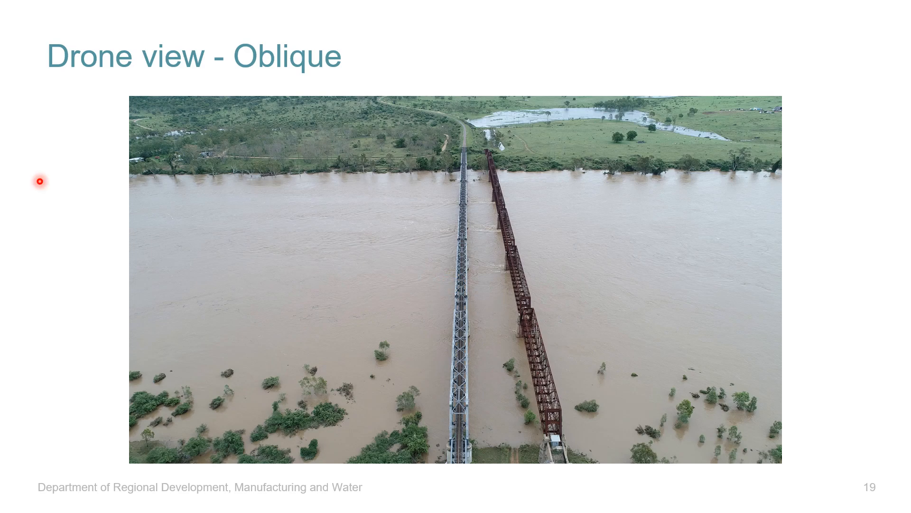
key("Right")
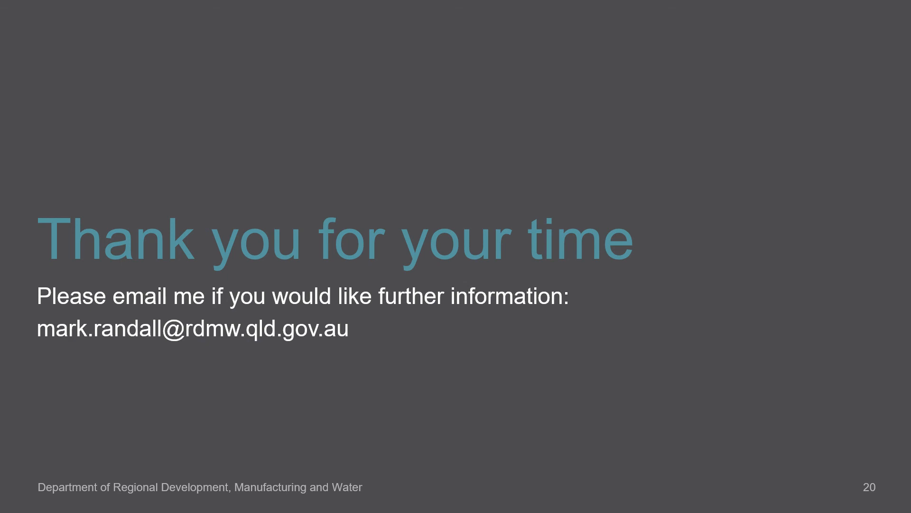